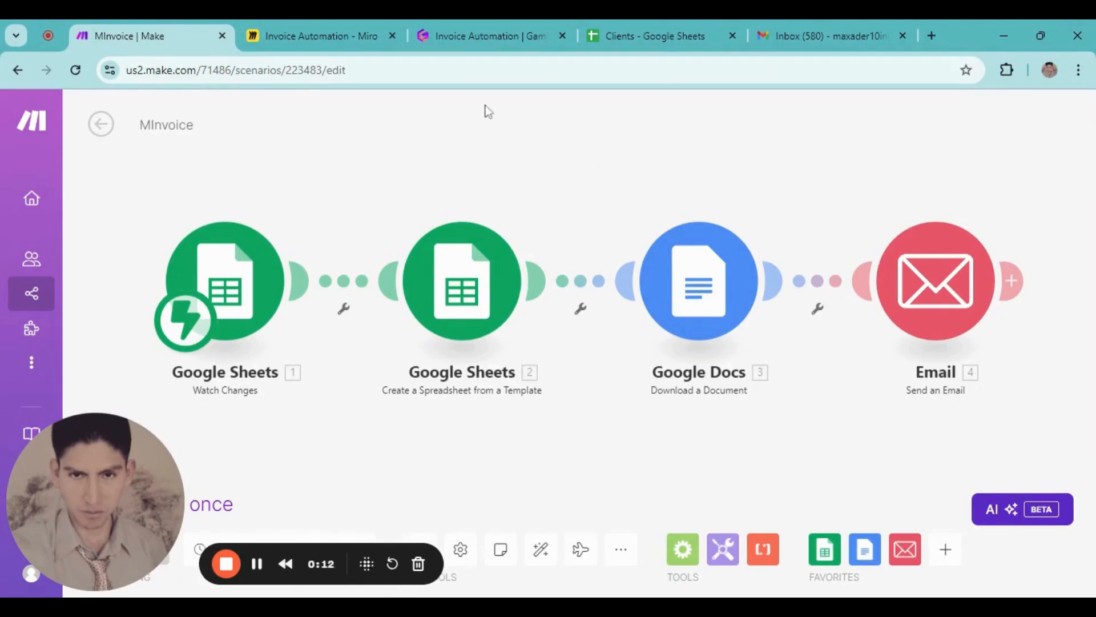
# - Switch to the Miro board and review the Invoice Automation flow from the Google Sheets database to the client email
pyautogui.click(325, 28)
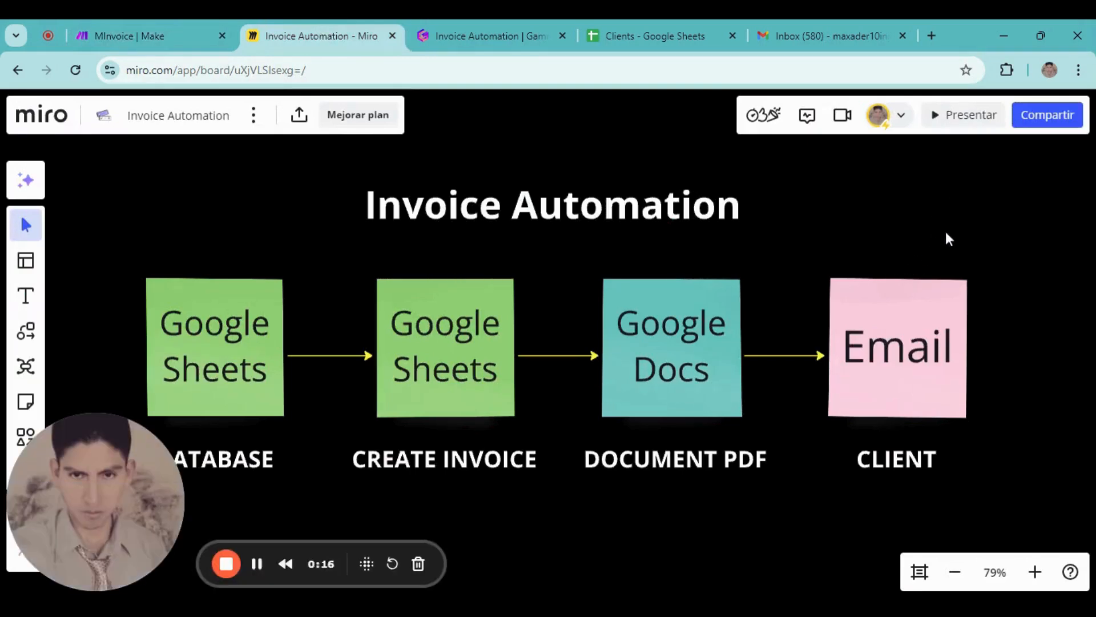
pyautogui.moveTo(806, 221); pyautogui.dragTo(815, 218)
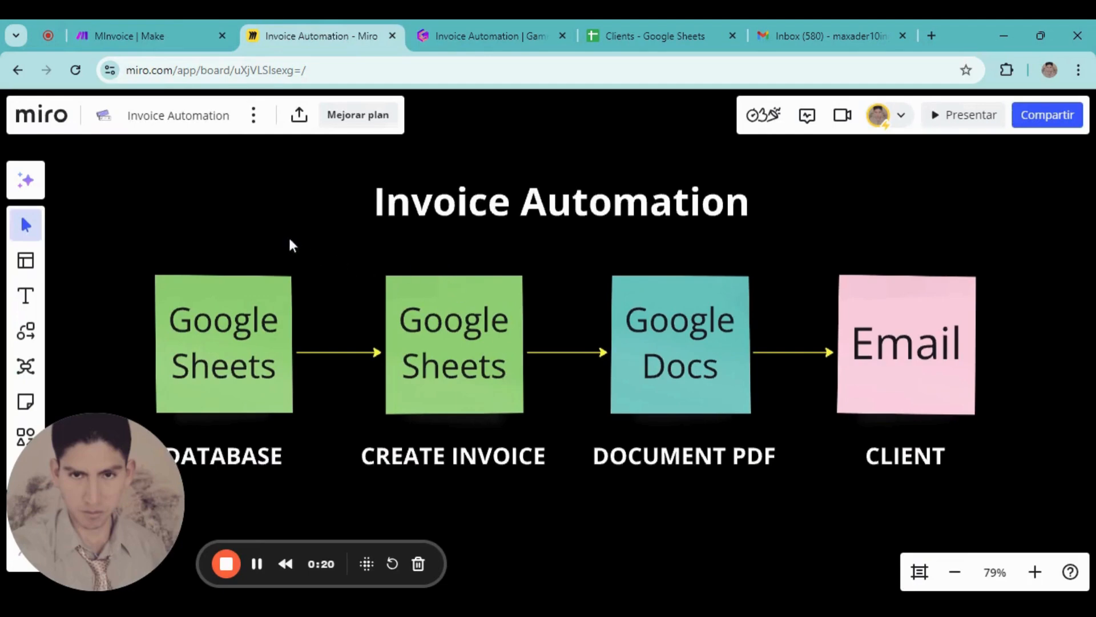
pyautogui.moveTo(278, 215); pyautogui.dragTo(292, 208)
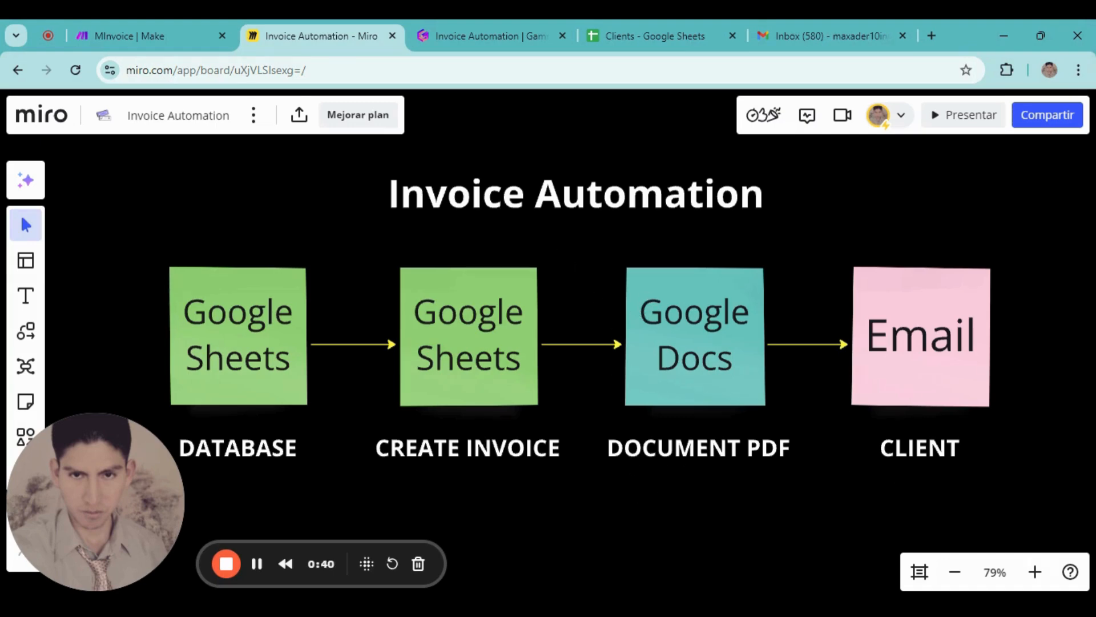
# - Open the Invoice Automation document in Gamma and look over its "What do you need?" and neighbouring cards
pyautogui.click(496, 31)
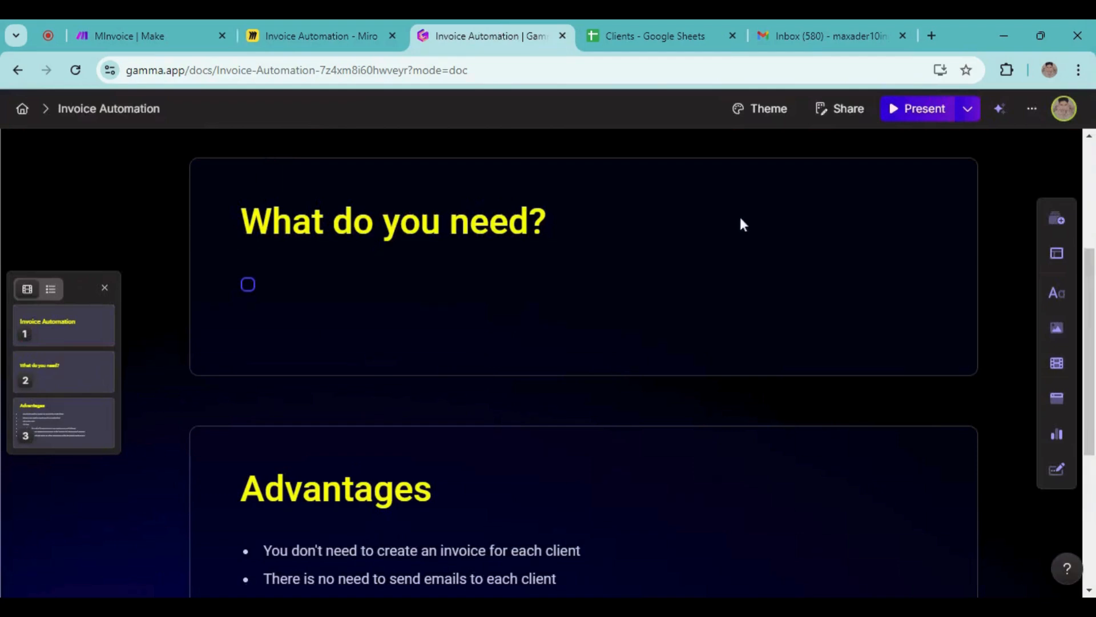
pyautogui.scroll(3, 583, 342)
pyautogui.scroll(-1, 558, 400)
pyautogui.scroll(2, 558, 402)
pyautogui.scroll(-2, 557, 402)
pyautogui.click(499, 389)
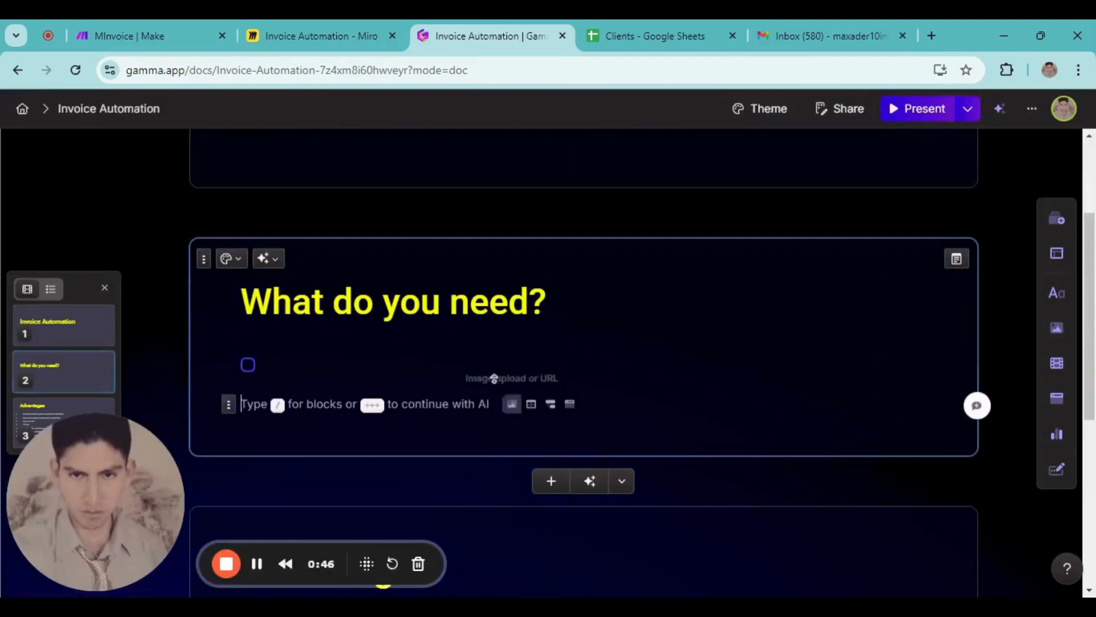
pyautogui.scroll(1, 499, 388)
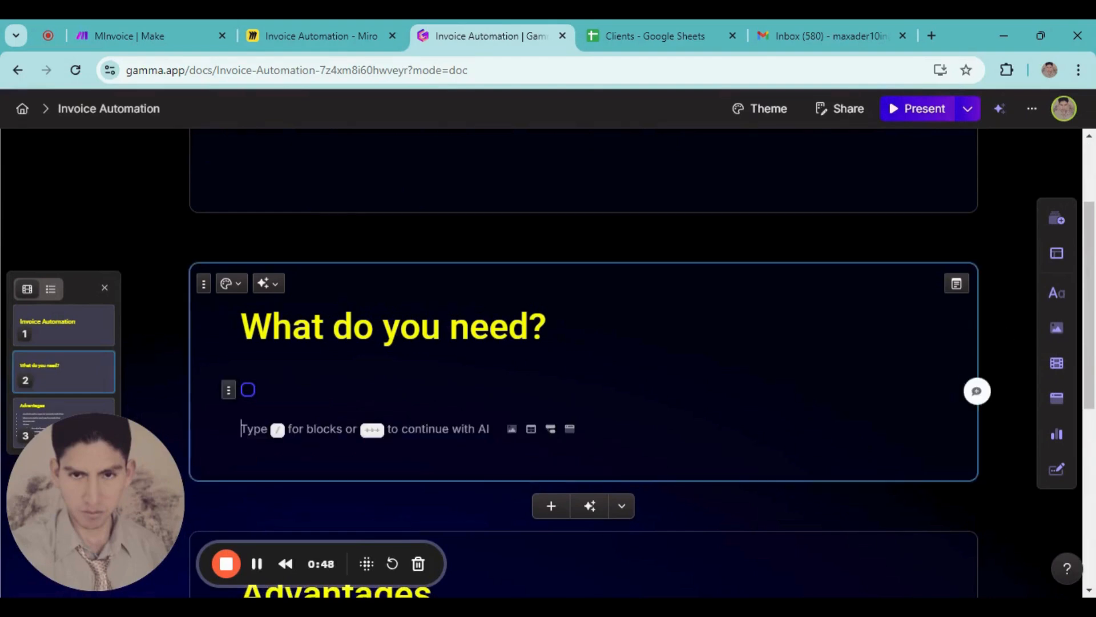
pyautogui.scroll(-1, 582, 400)
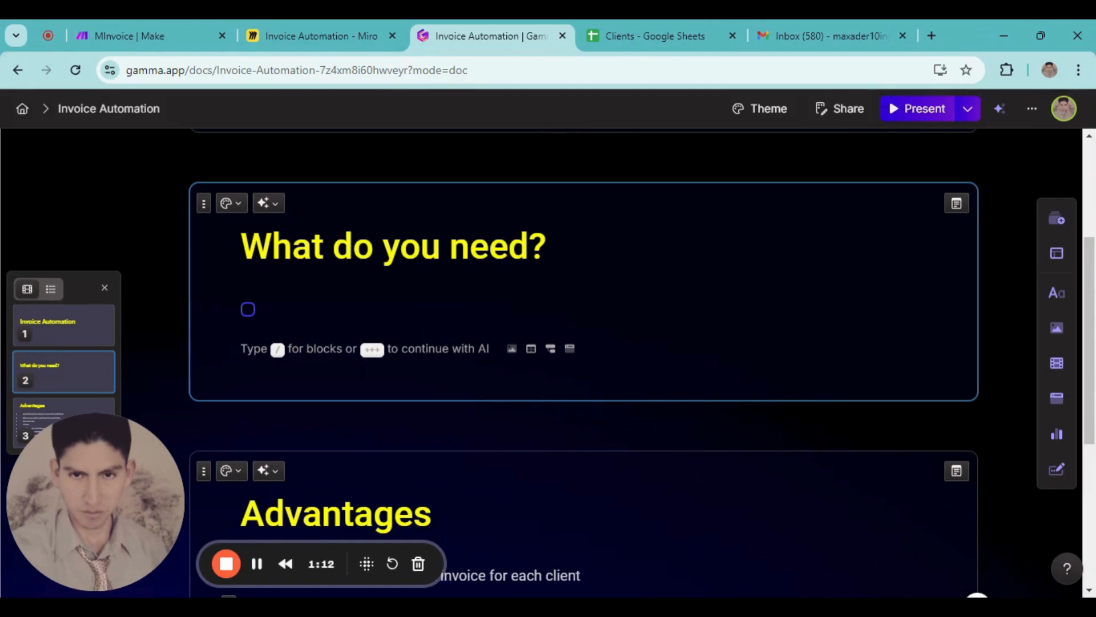
# - Fill in the empty checklist item under "What do you need?" with "Having a template as a database"
pyautogui.click(264, 309)
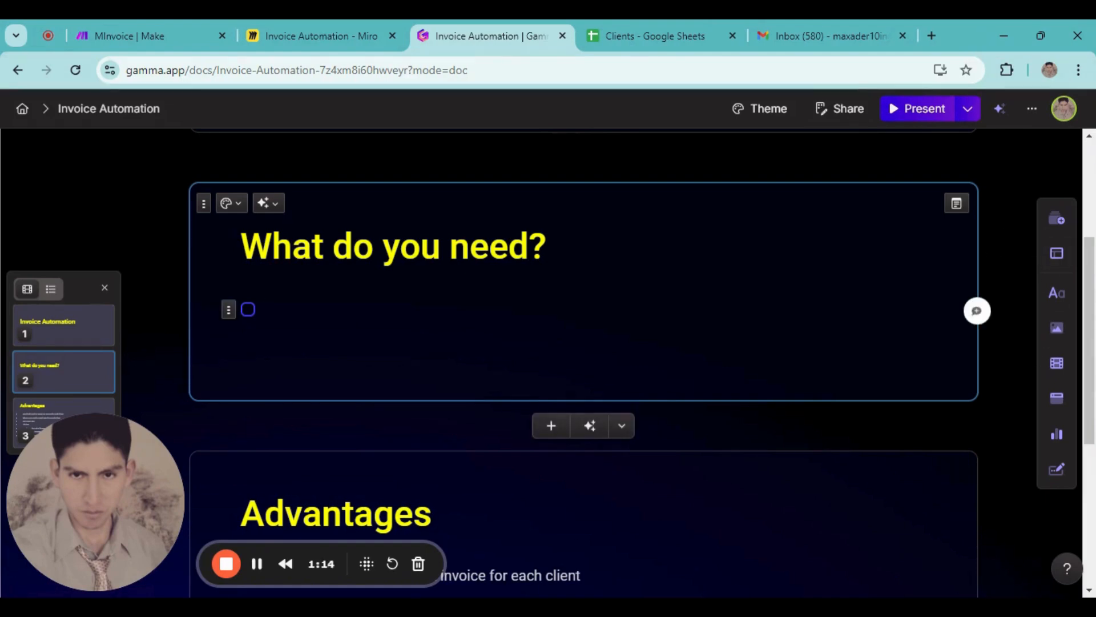
pyautogui.write('Having ')
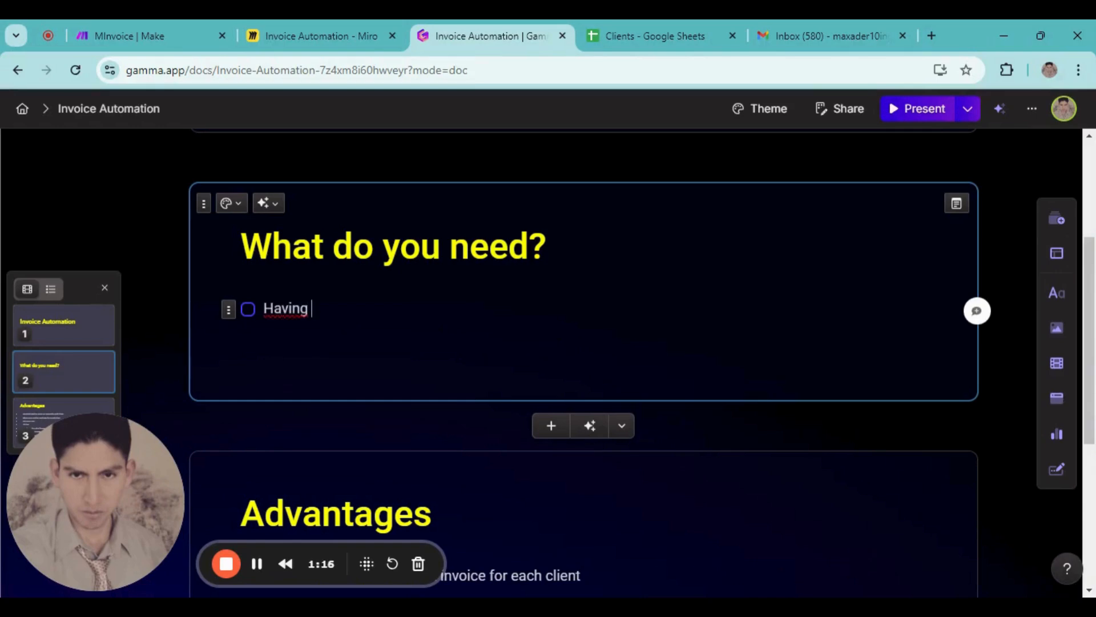
pyautogui.write('a template')
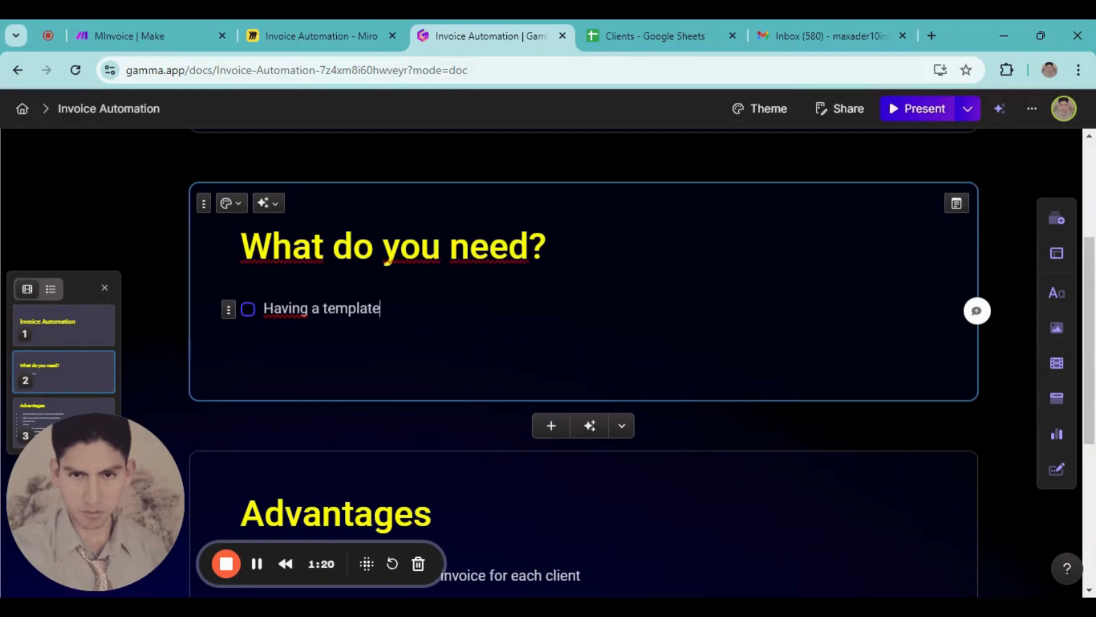
pyautogui.write(' as a bdat')
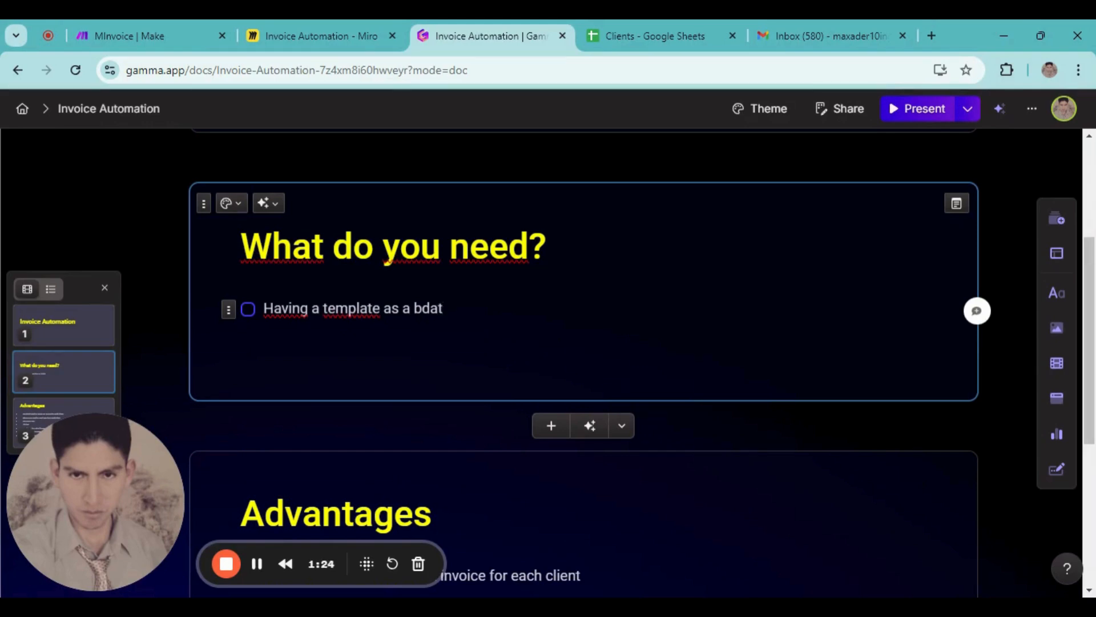
pyautogui.press('BackSpace')
pyautogui.press('BackSpace')
pyautogui.press('BackSpace')
pyautogui.press('BackSpace')
pyautogui.write('database')
pyautogui.press('Return')
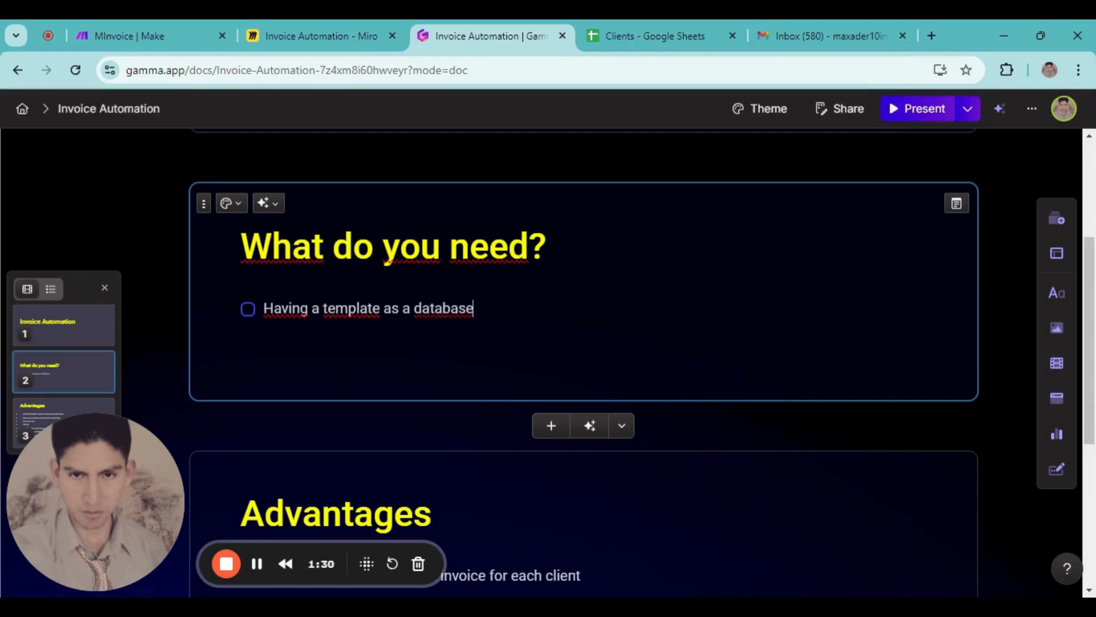
# - Switch to the Clients spreadsheet in Google Sheets and widen column D so its project description header fits
pyautogui.click(647, 29)
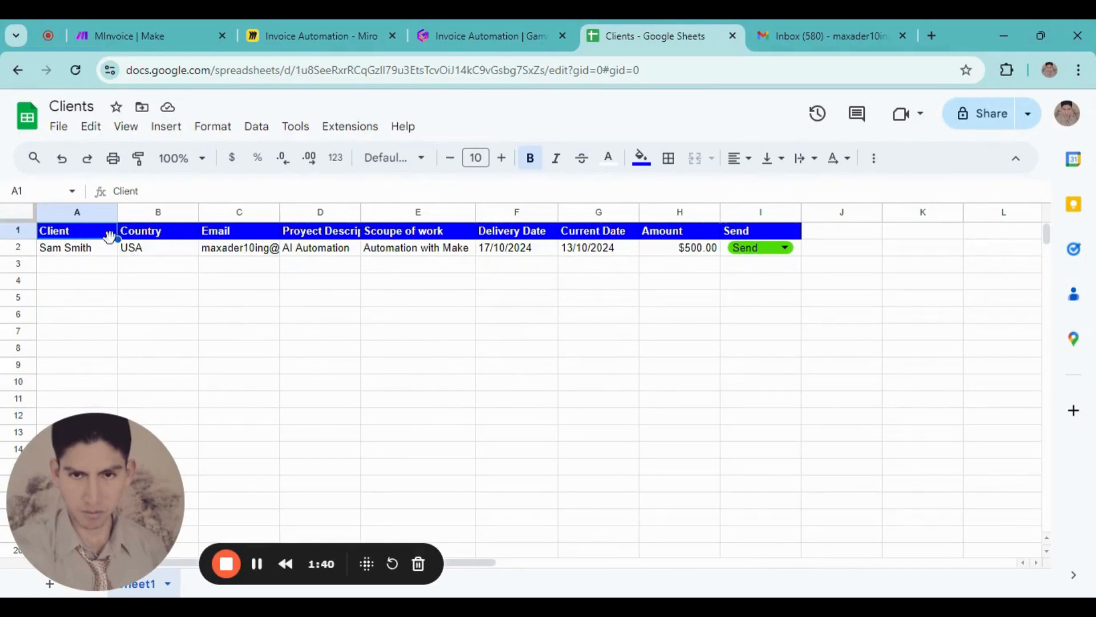
pyautogui.click(144, 286)
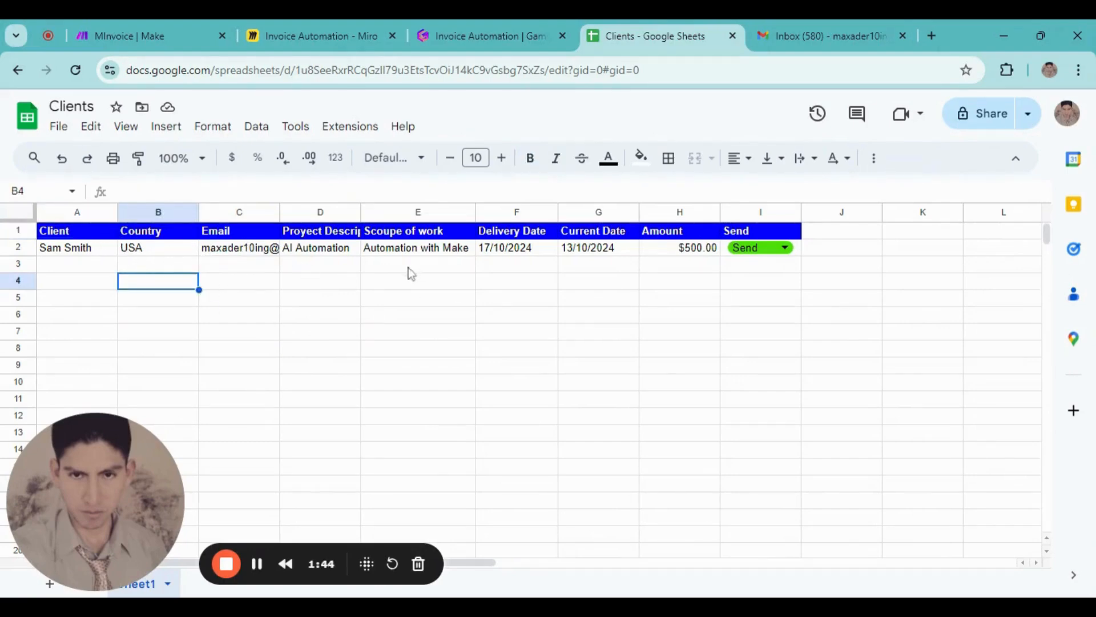
pyautogui.moveTo(361, 214); pyautogui.dragTo(382, 214)
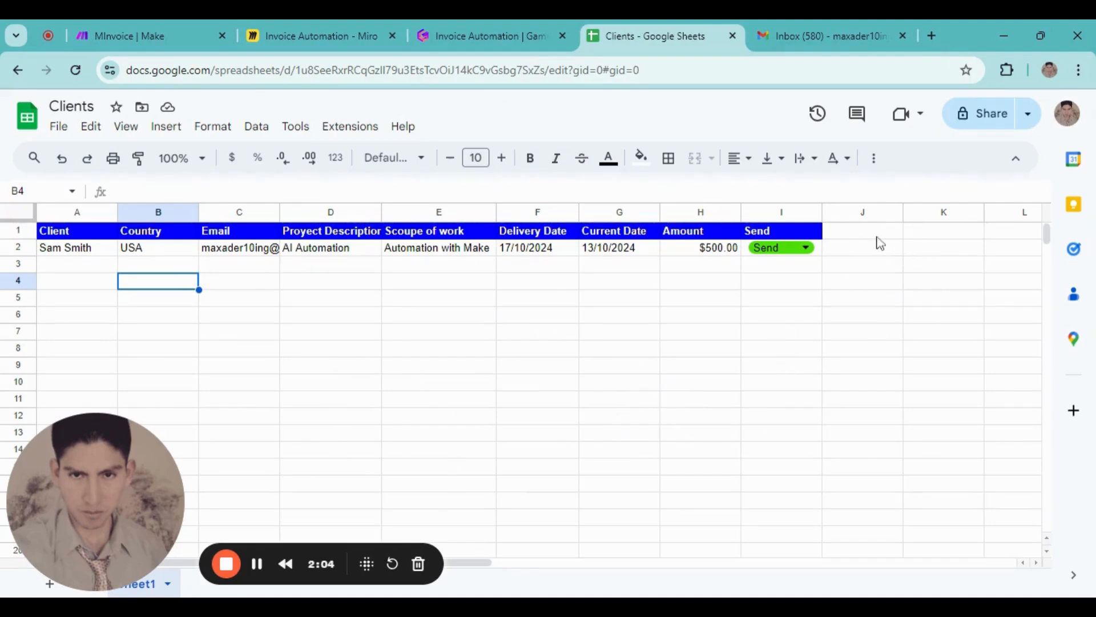
# - Enter the header "Send Invoice" in cell J1 of the Clients sheet
pyautogui.click(853, 236)
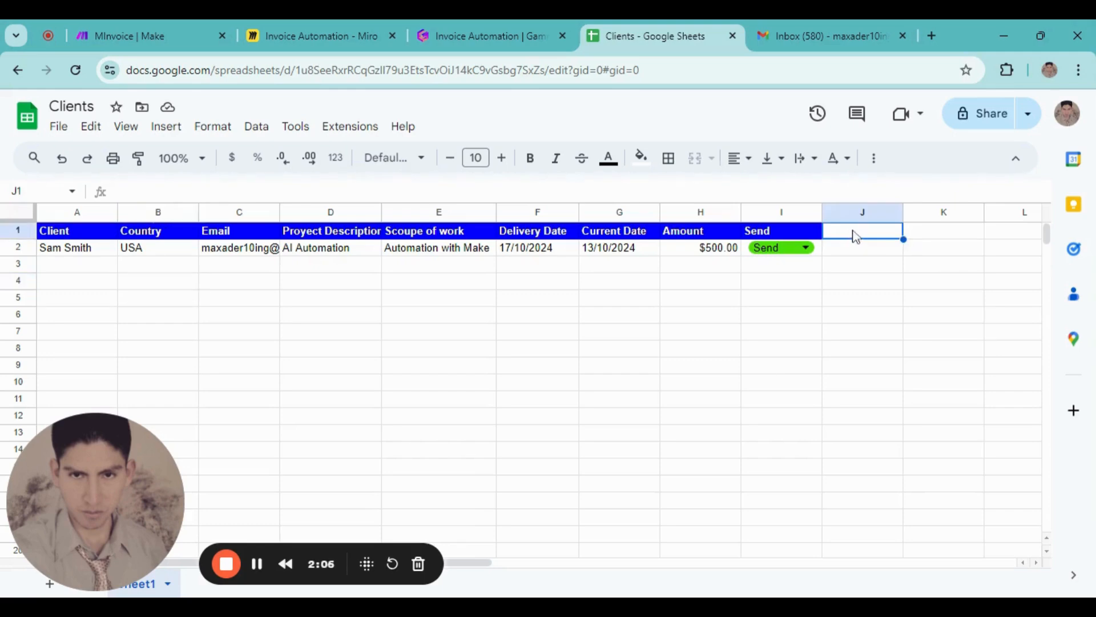
pyautogui.click(844, 299)
pyautogui.click(855, 240)
pyautogui.doubleClick(860, 239)
pyautogui.write('Send')
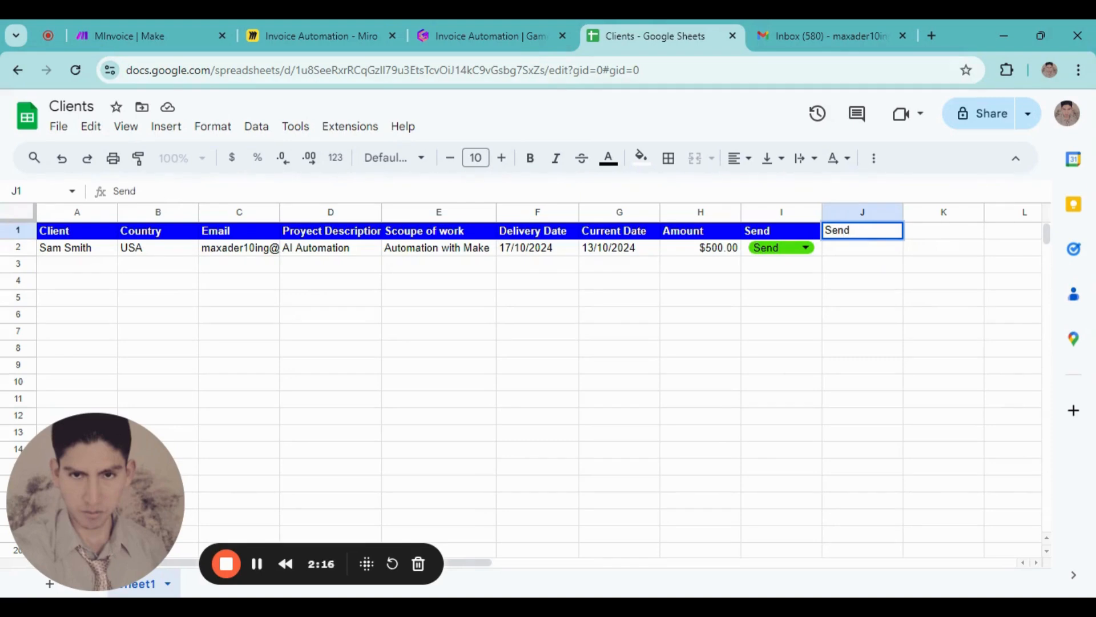
pyautogui.write(' Invoice')
pyautogui.click(895, 291)
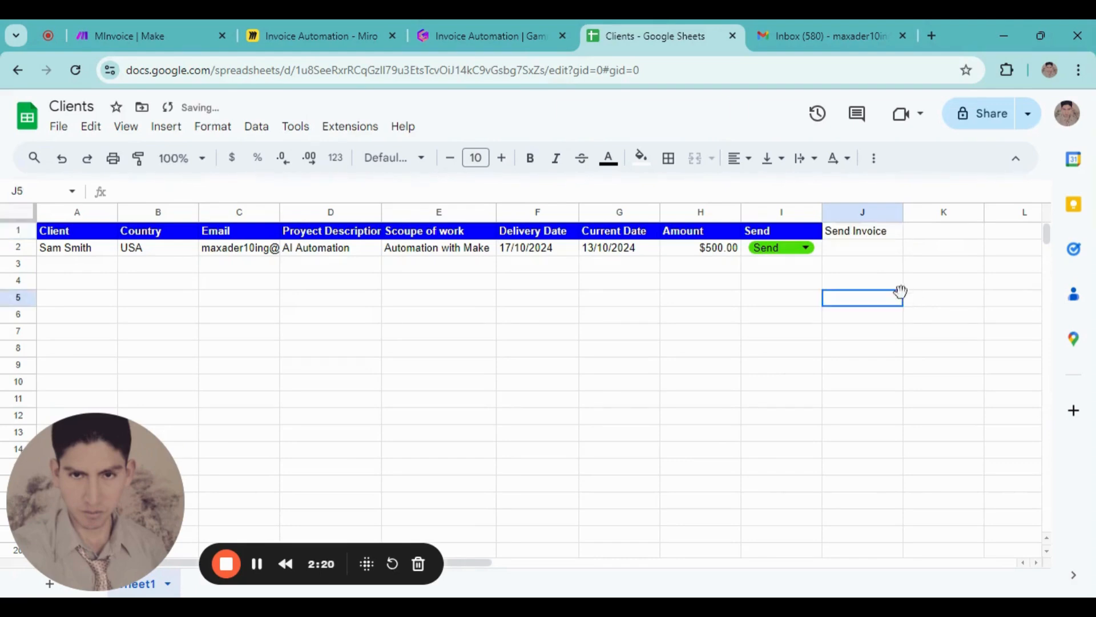
# - Format the Send Invoice header in J1 with a blue fill and bold white text to match the other headers
pyautogui.click(883, 236)
pyautogui.click(640, 157)
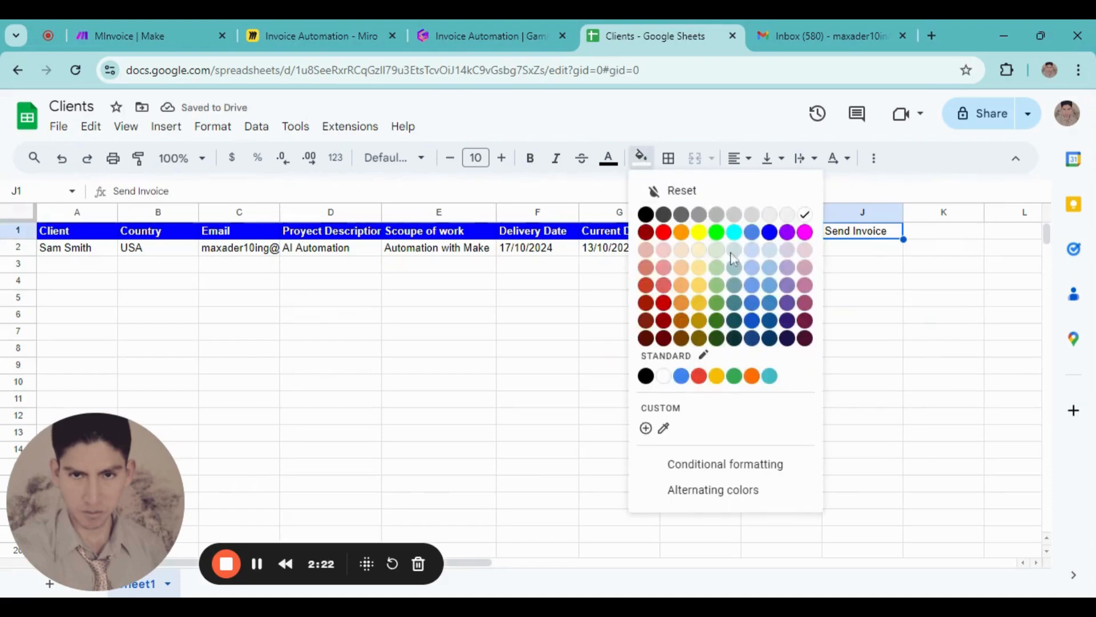
pyautogui.click(769, 234)
pyautogui.click(608, 158)
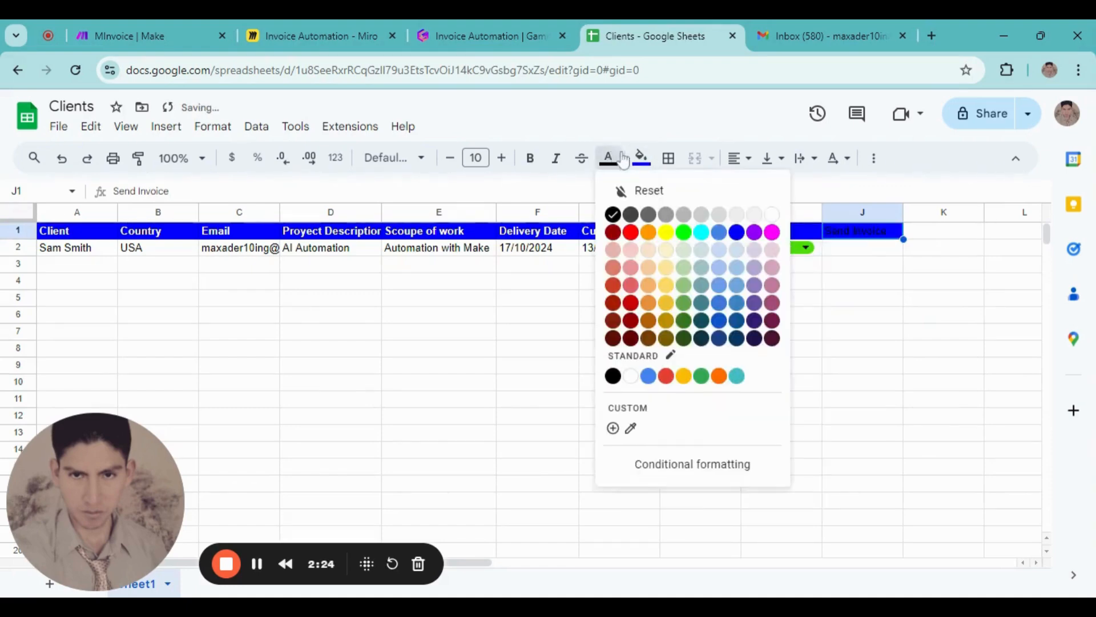
pyautogui.click(772, 215)
pyautogui.click(844, 308)
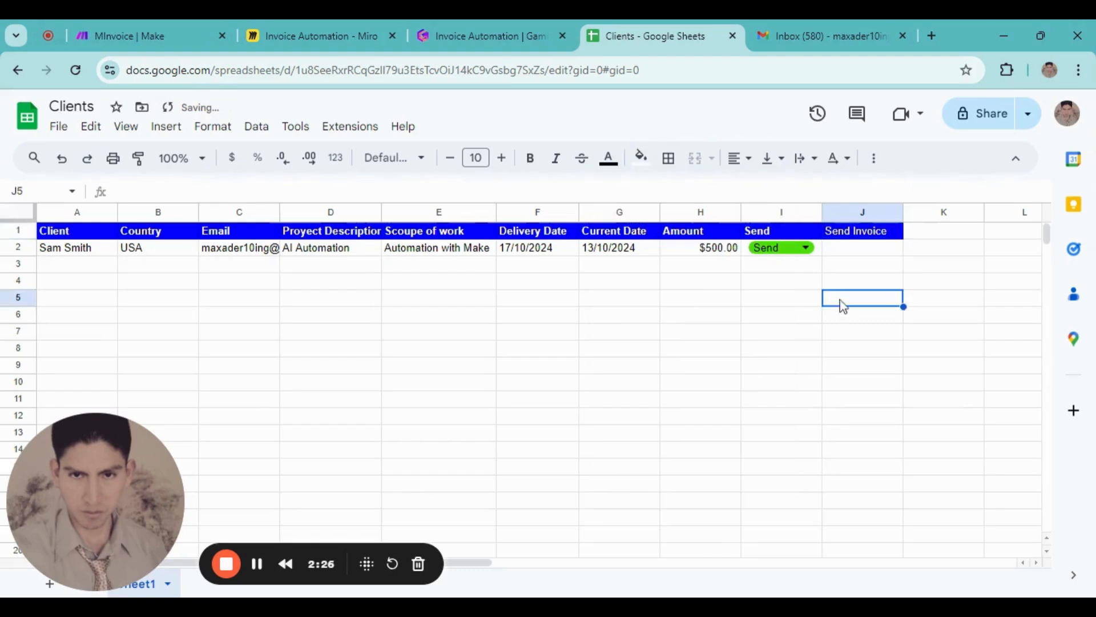
pyautogui.click(865, 240)
pyautogui.click(531, 158)
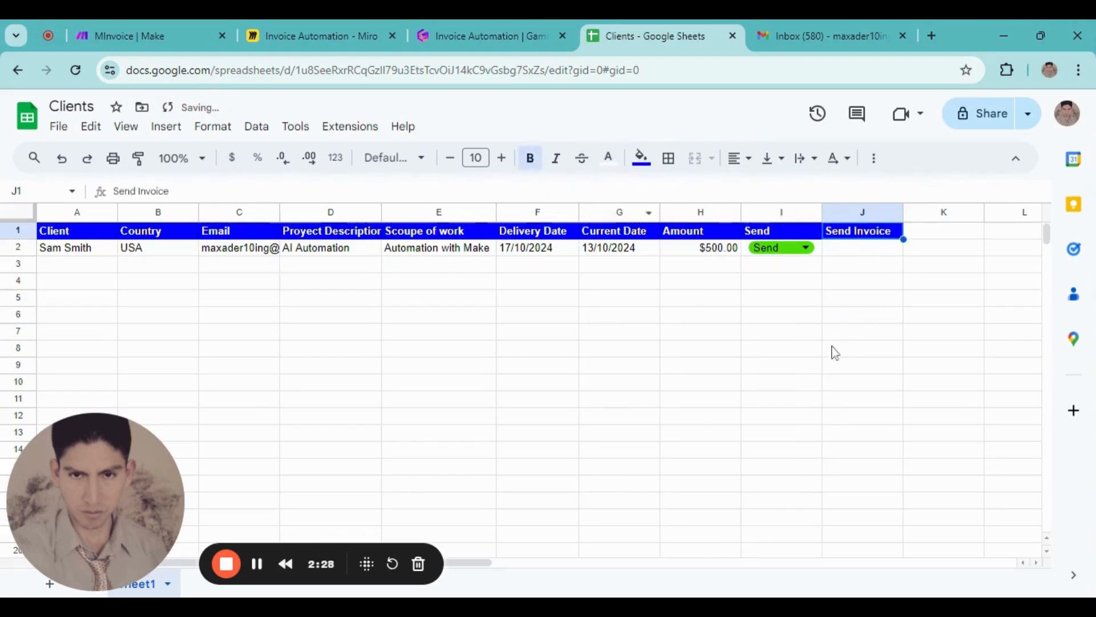
pyautogui.click(831, 346)
# - Insert a checkbox in cell J2 under the Send Invoice header
pyautogui.click(857, 251)
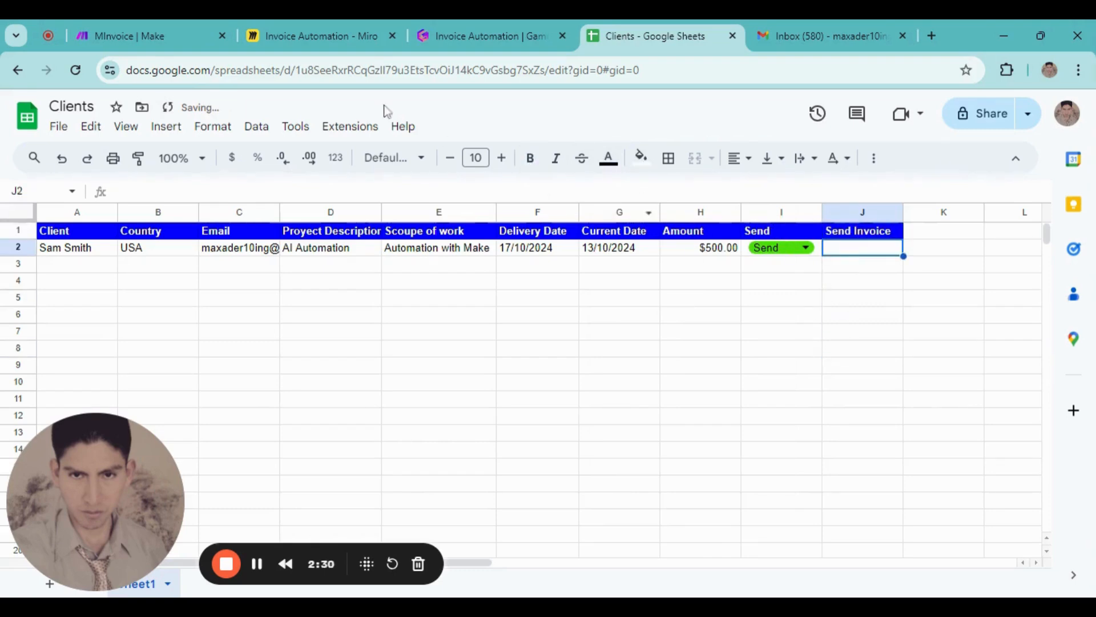
pyautogui.click(166, 126)
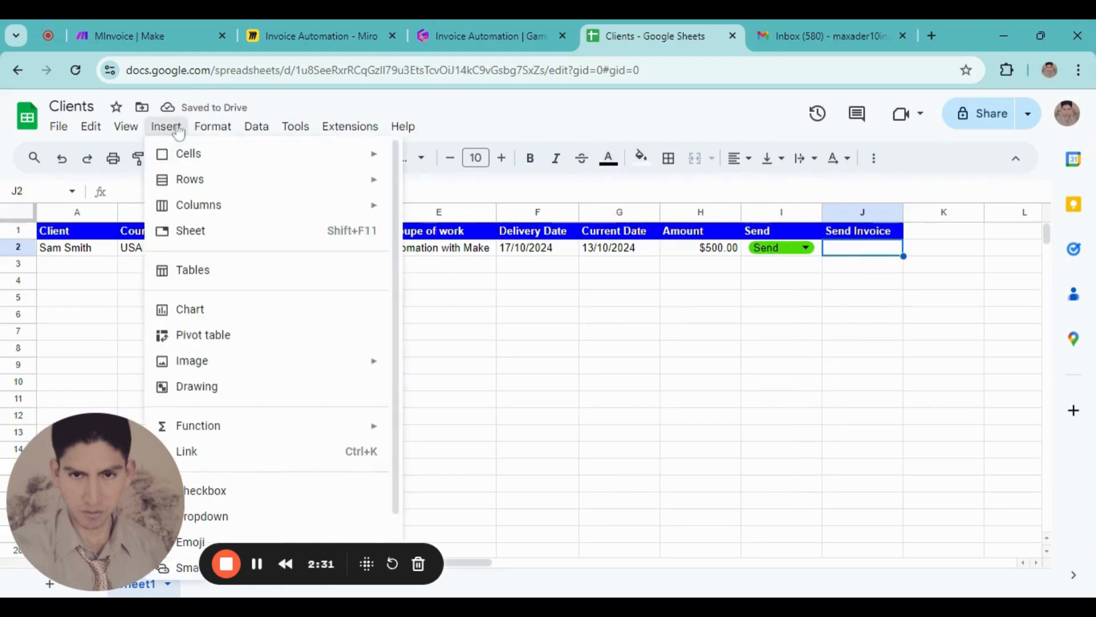
pyautogui.click(212, 129)
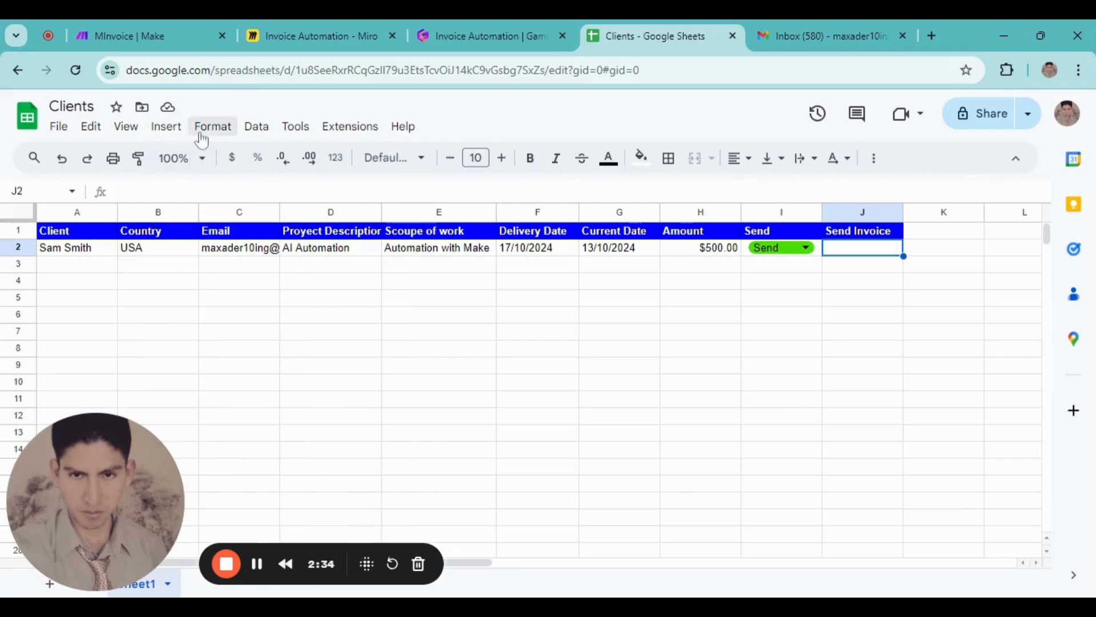
pyautogui.click(170, 130)
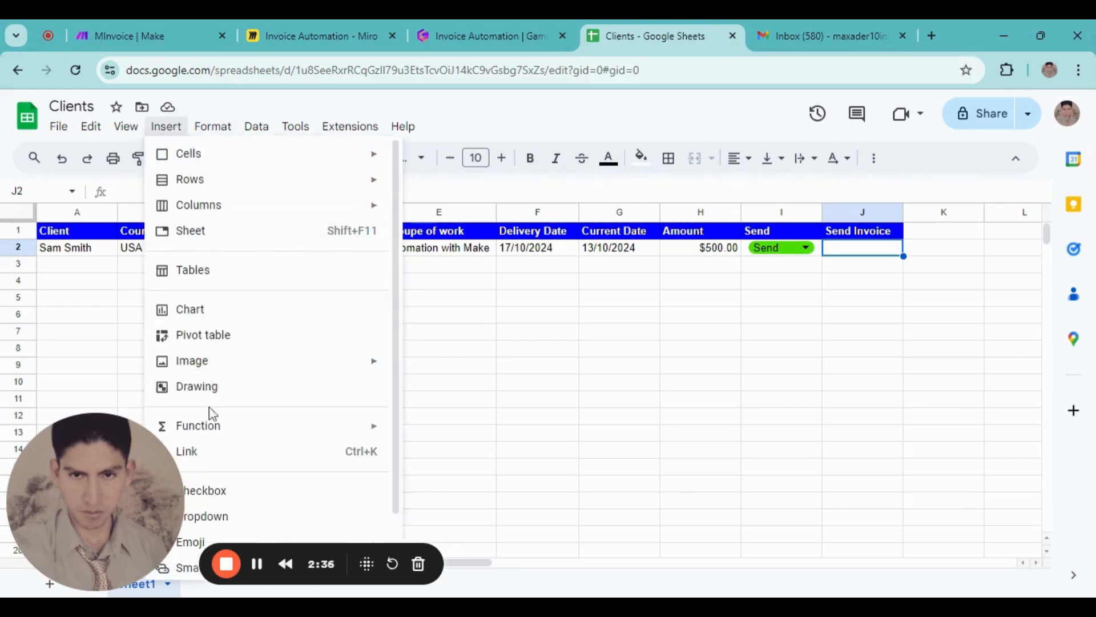
pyautogui.click(90, 474)
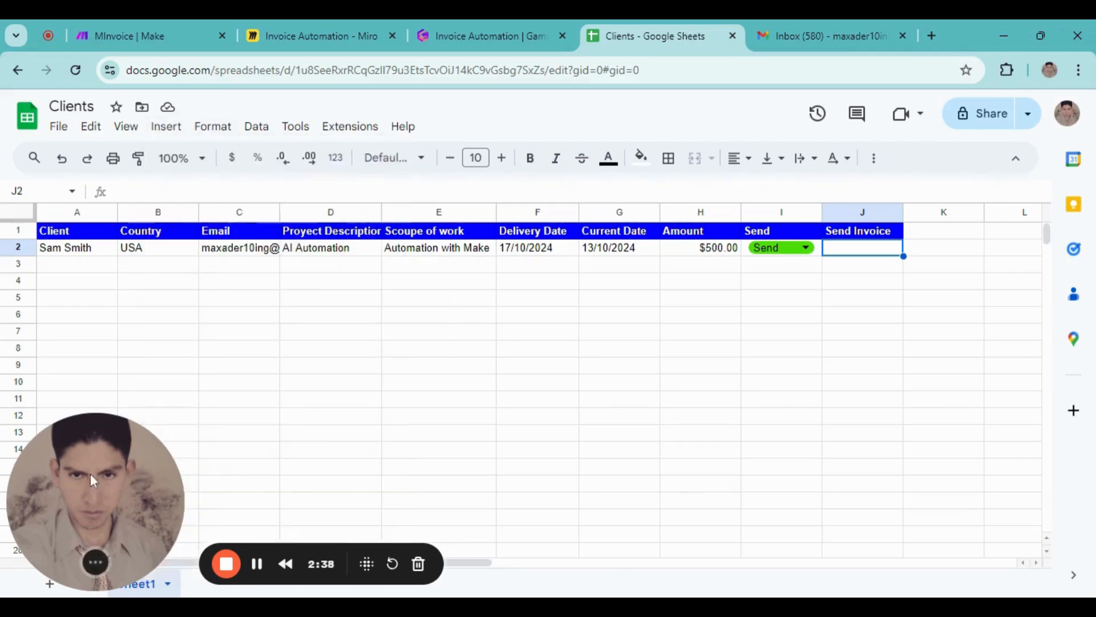
pyautogui.moveTo(88, 468); pyautogui.dragTo(53, 362)
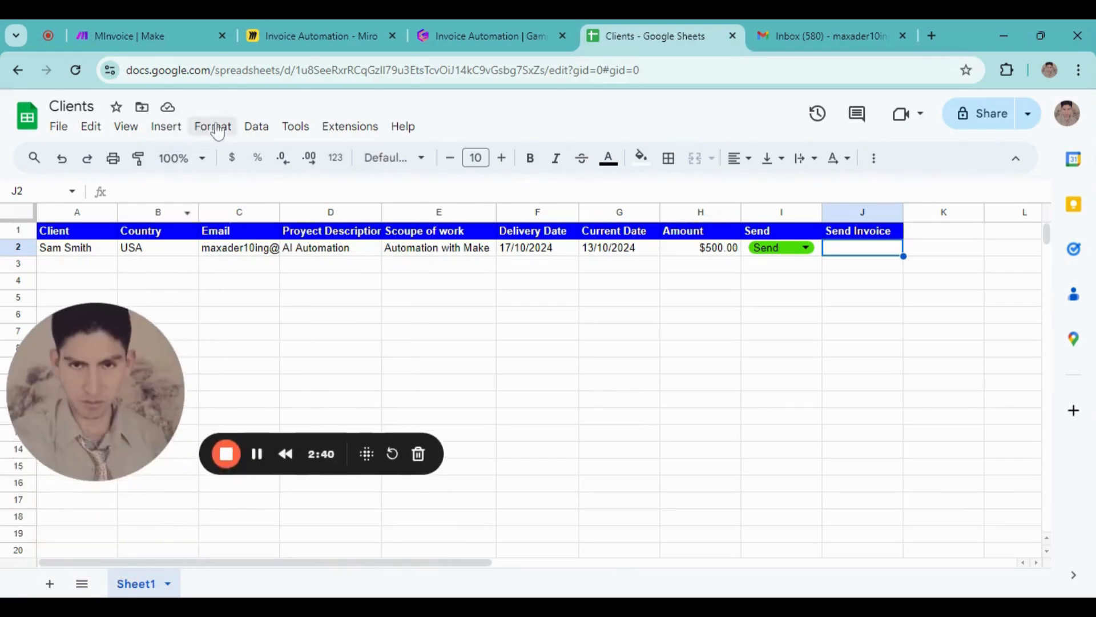
pyautogui.click(257, 126)
pyautogui.moveTo(210, 137)
pyautogui.click(165, 126)
pyautogui.click(166, 126)
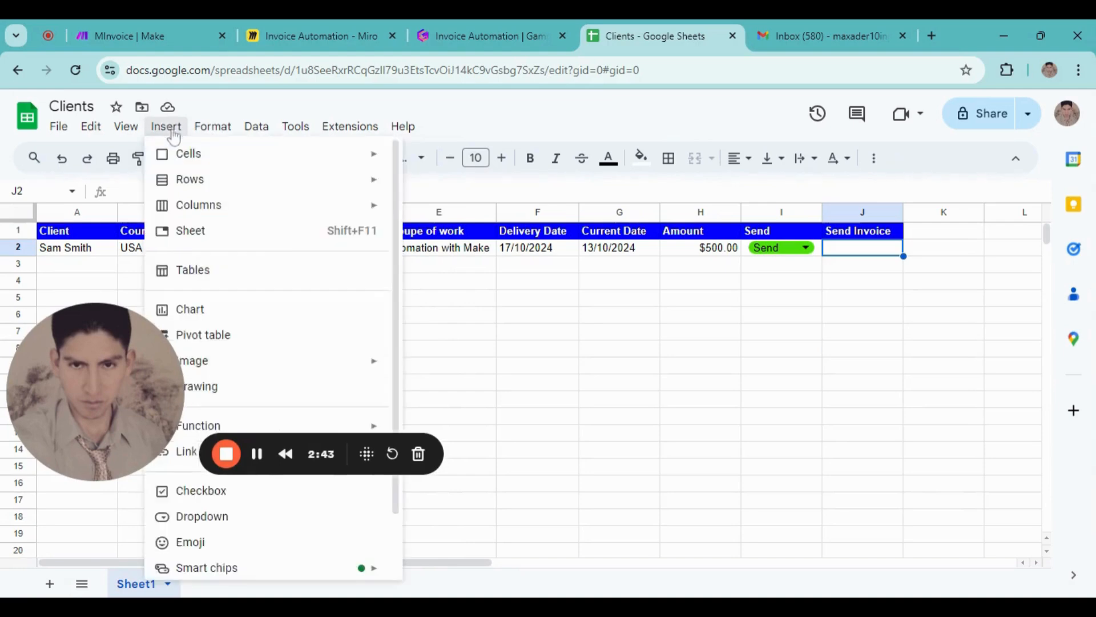
pyautogui.click(197, 491)
pyautogui.click(919, 282)
pyautogui.moveTo(94, 451); pyautogui.dragTo(95, 509)
pyautogui.click(826, 317)
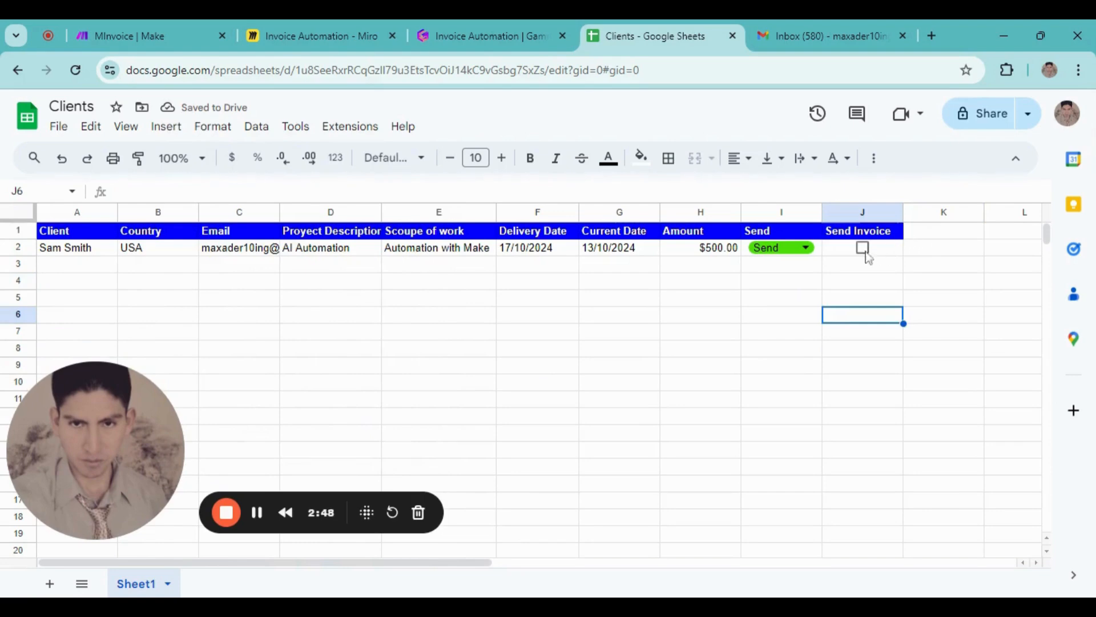
# - Tick the Send Invoice checkbox in J2 and clear it again
pyautogui.click(878, 280)
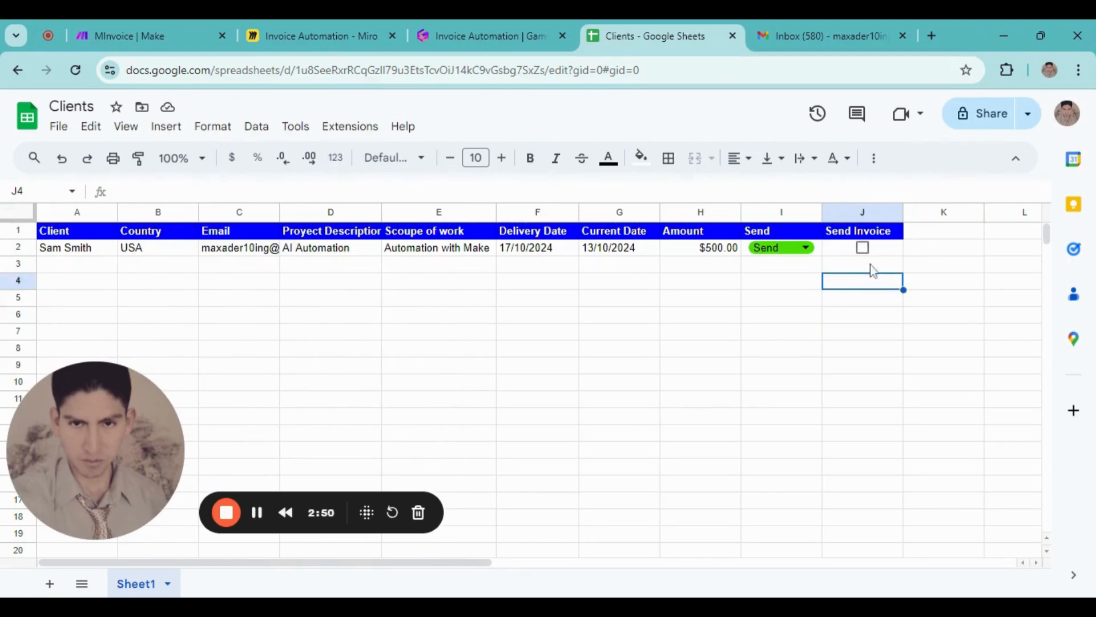
pyautogui.click(863, 248)
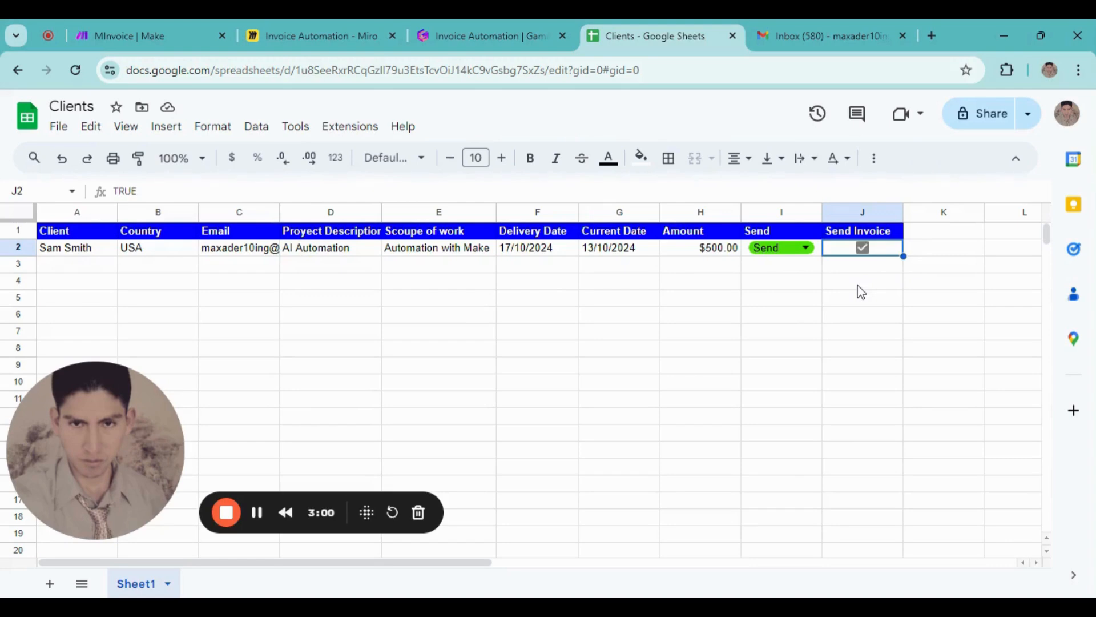
pyautogui.click(862, 252)
# - In the Gamma checklist, tick "Having a template as a database" and add the item "Set up a template in Google Sheet"
pyautogui.click(485, 35)
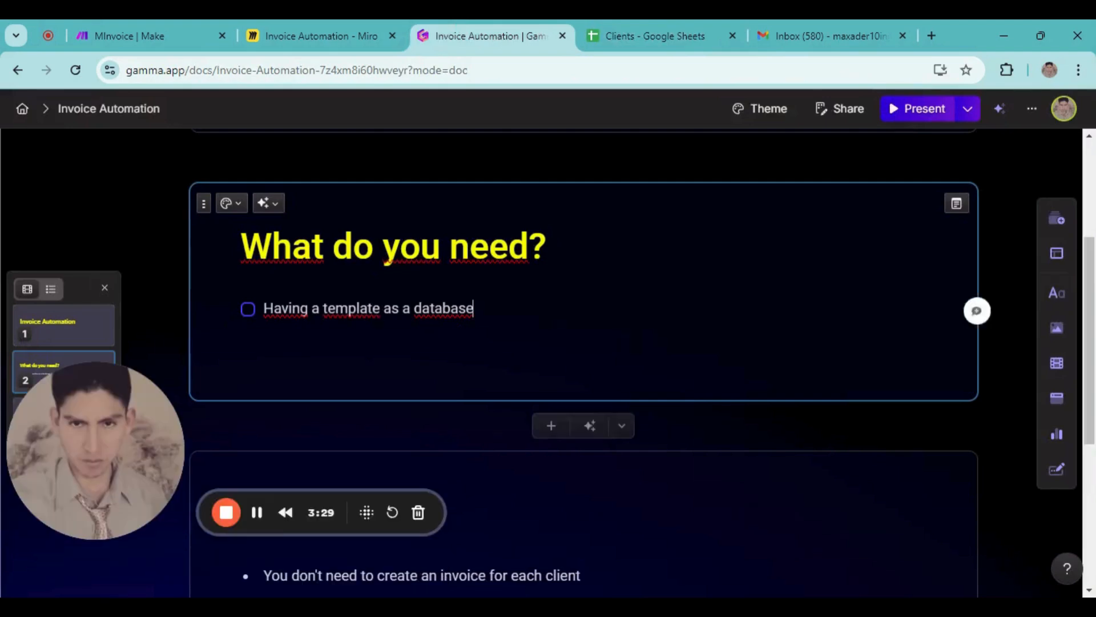
pyautogui.click(249, 315)
pyautogui.press('Return')
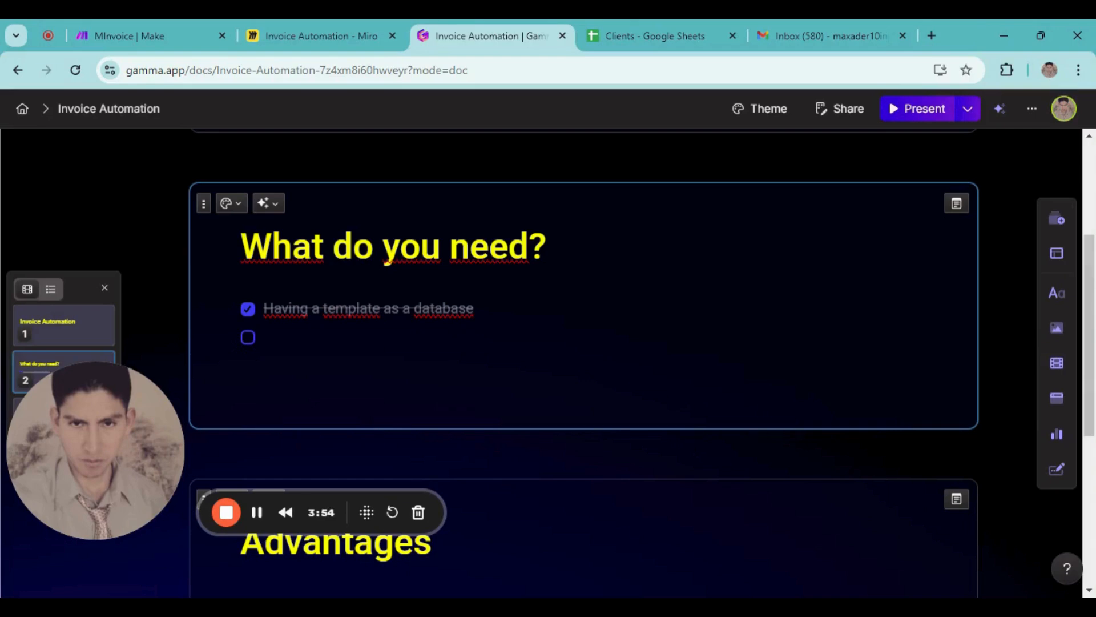
pyautogui.write('Set u')
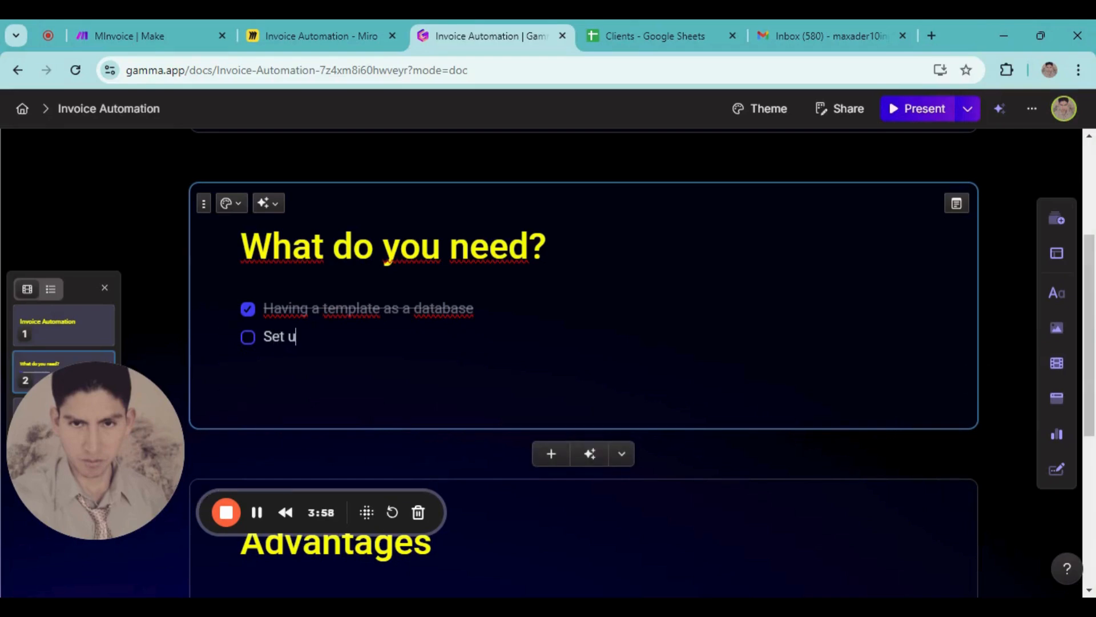
pyautogui.write('p a template in')
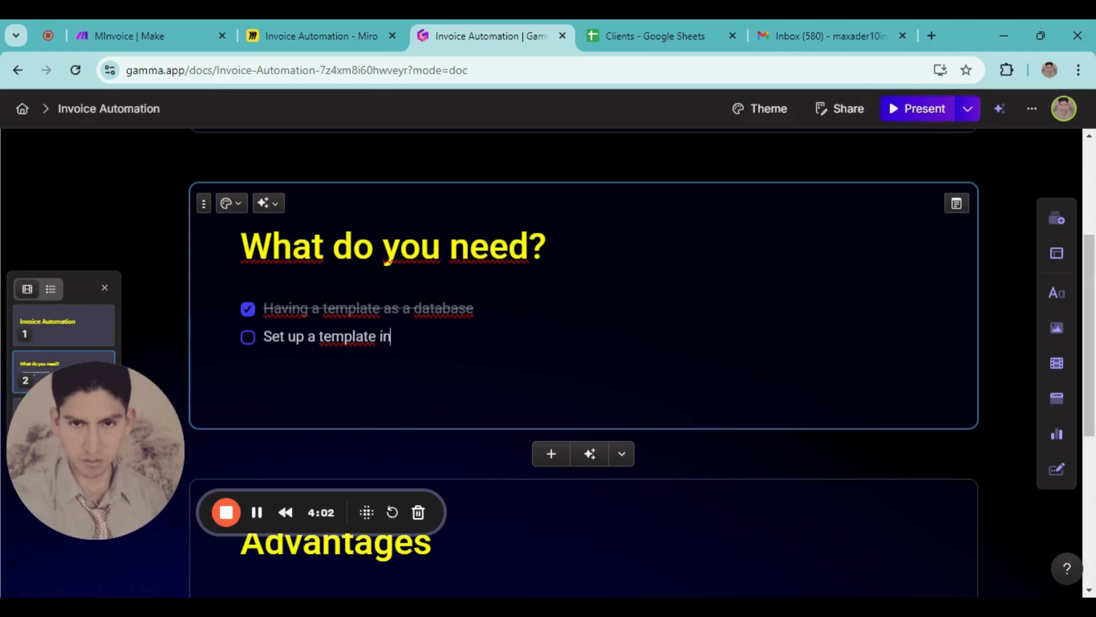
pyautogui.write(' Google Sheet')
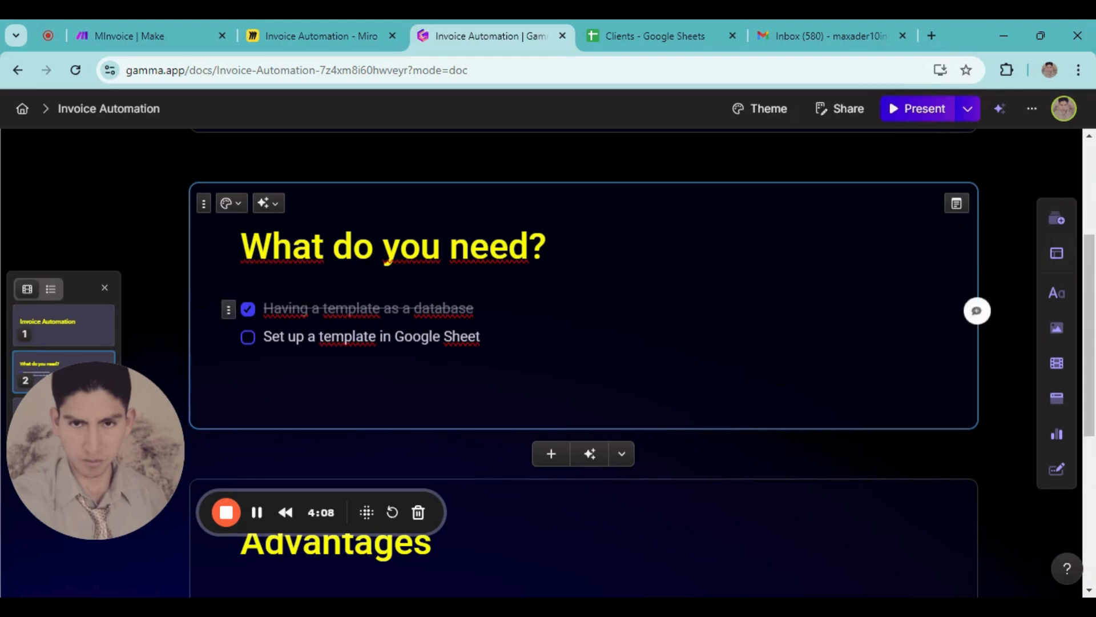
# - Open Google Sheets in a new browser tab and show its full template gallery
pyautogui.click(931, 35)
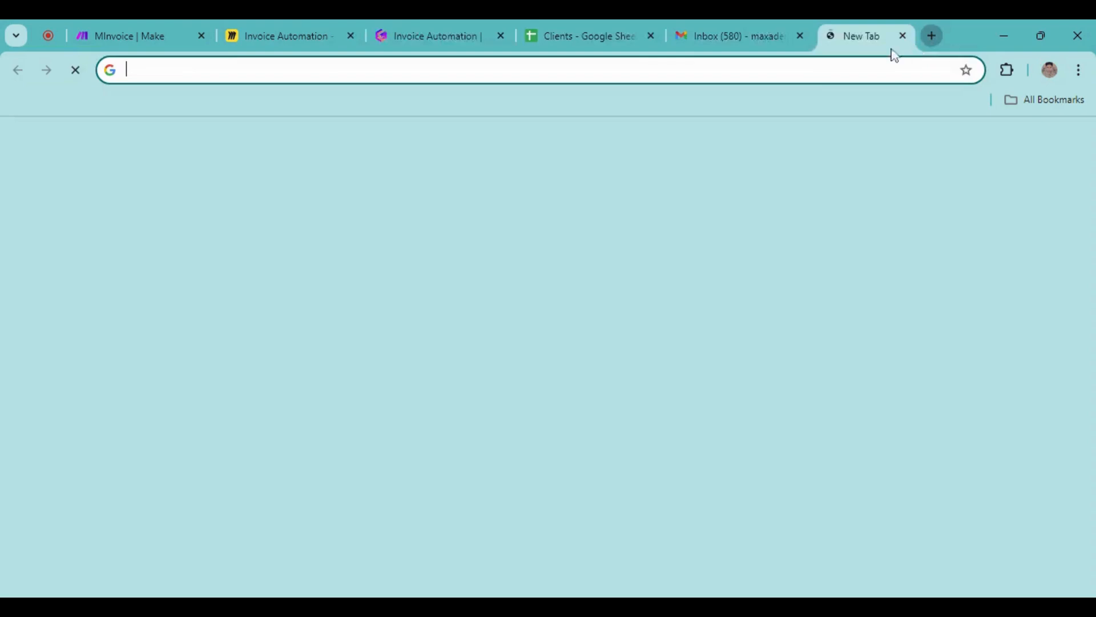
pyautogui.click(1030, 143)
pyautogui.scroll(-3, 984, 368)
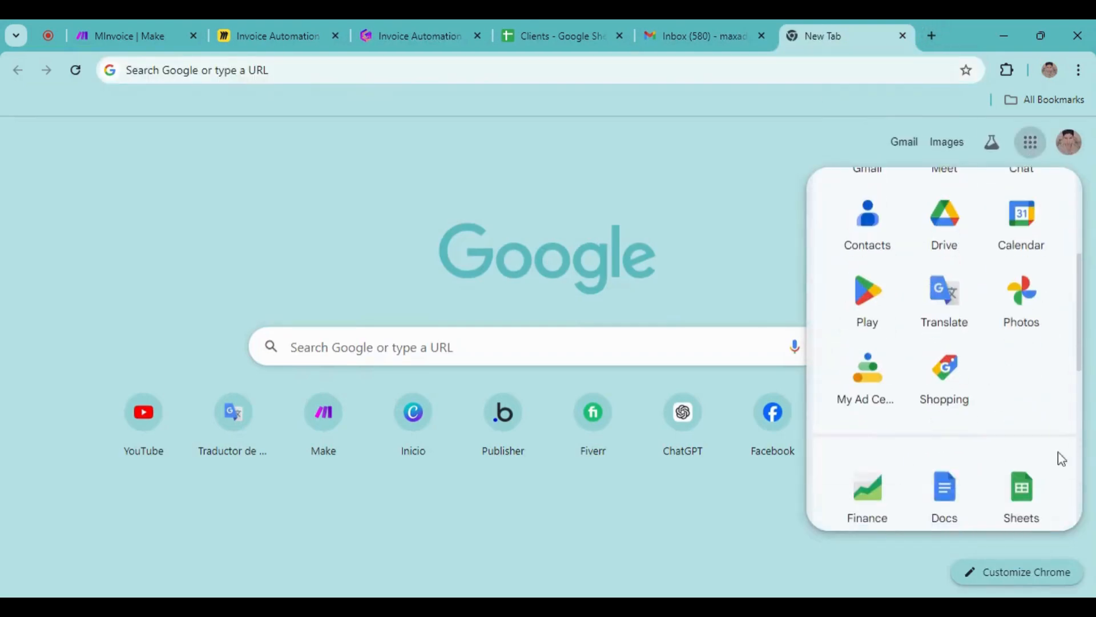
pyautogui.click(1038, 498)
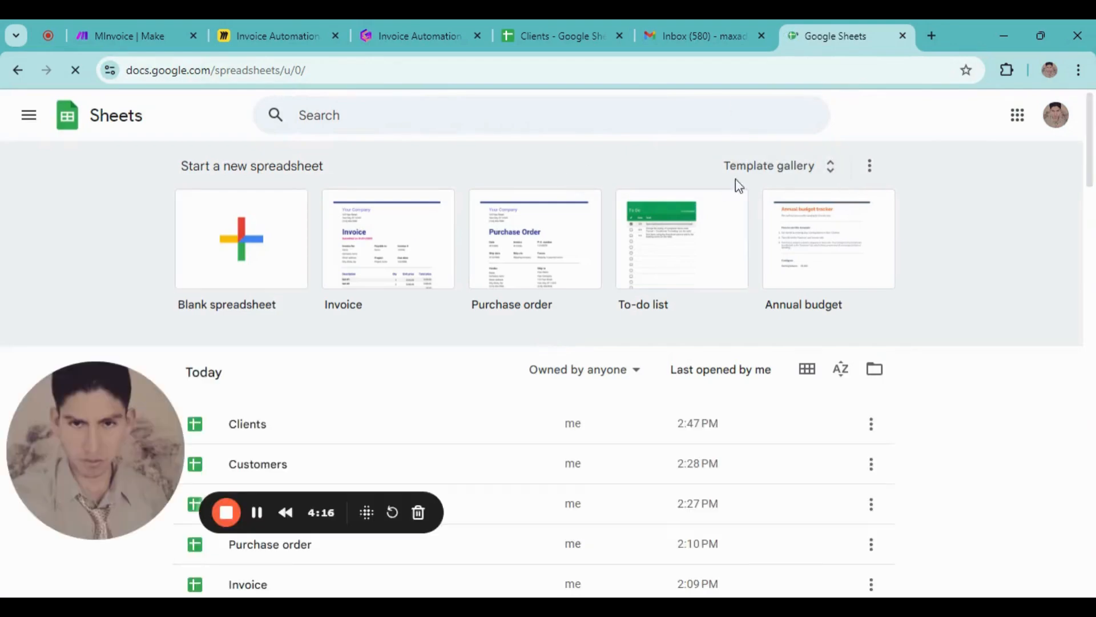
pyautogui.click(773, 166)
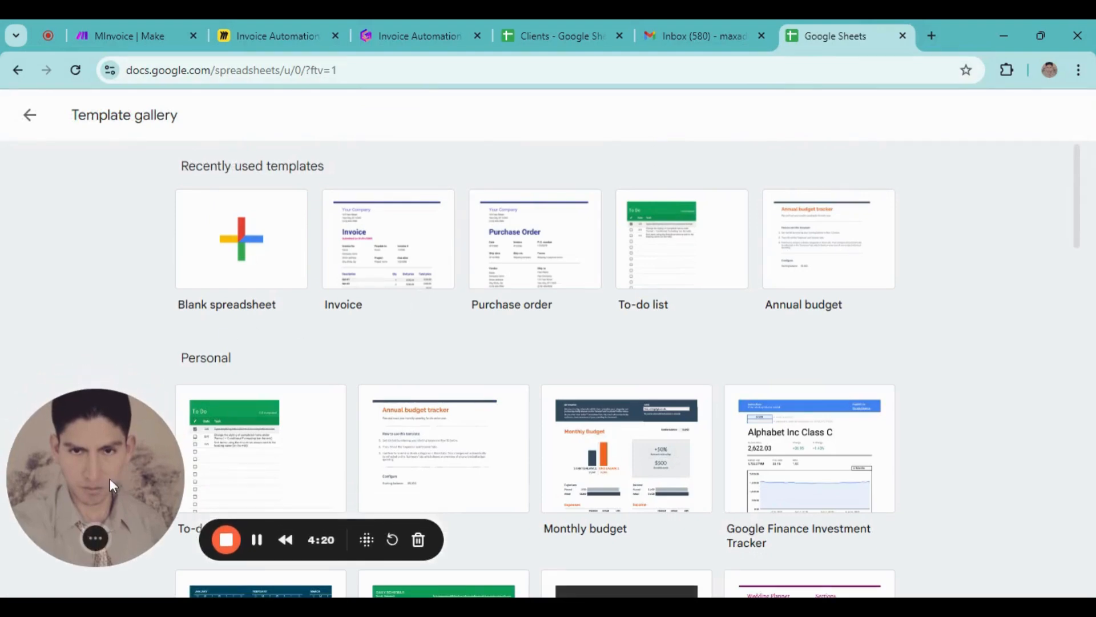
# - Create a new spreadsheet from the Invoice template in the gallery's Work section
pyautogui.scroll(-4, 319, 268)
pyautogui.scroll(2, 297, 303)
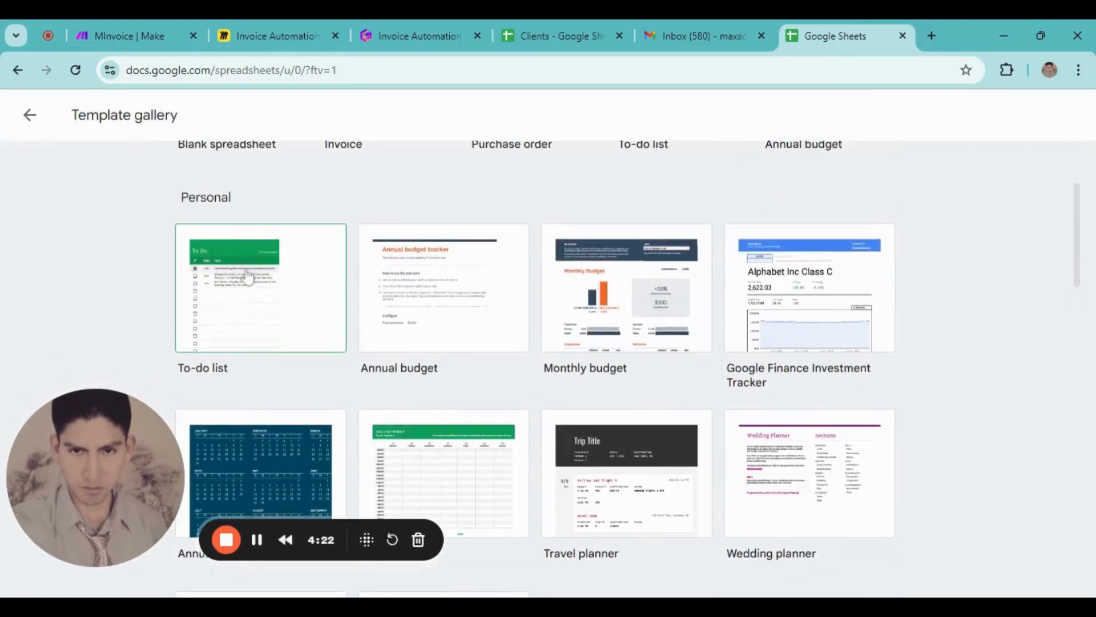
pyautogui.scroll(-4, 249, 351)
pyautogui.scroll(1, 225, 318)
pyautogui.scroll(-7, 240, 363)
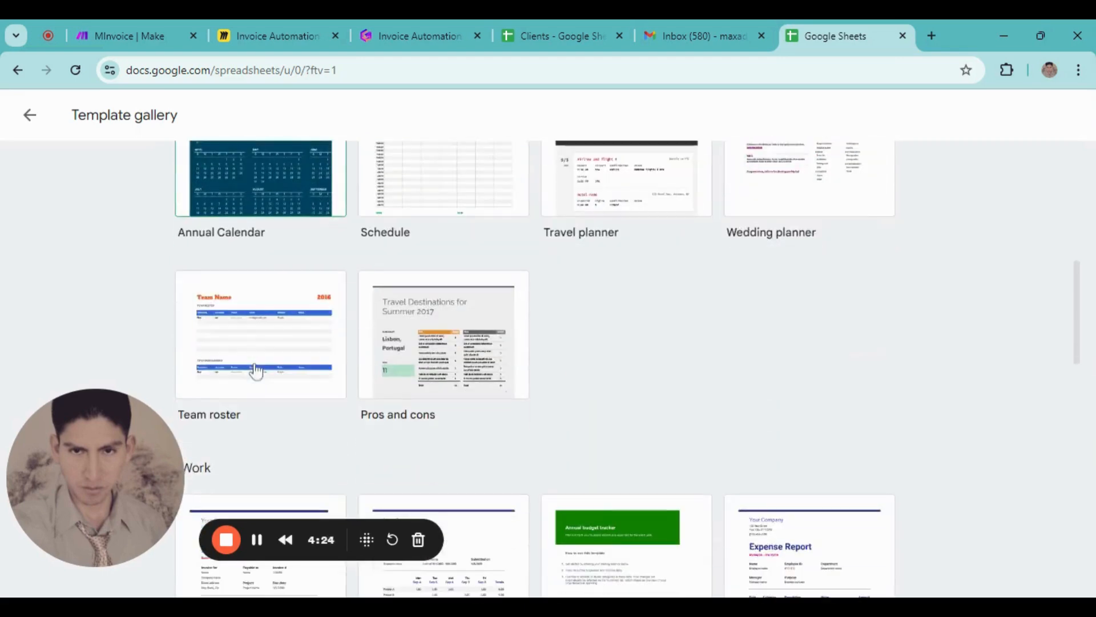
pyautogui.scroll(-3, 206, 314)
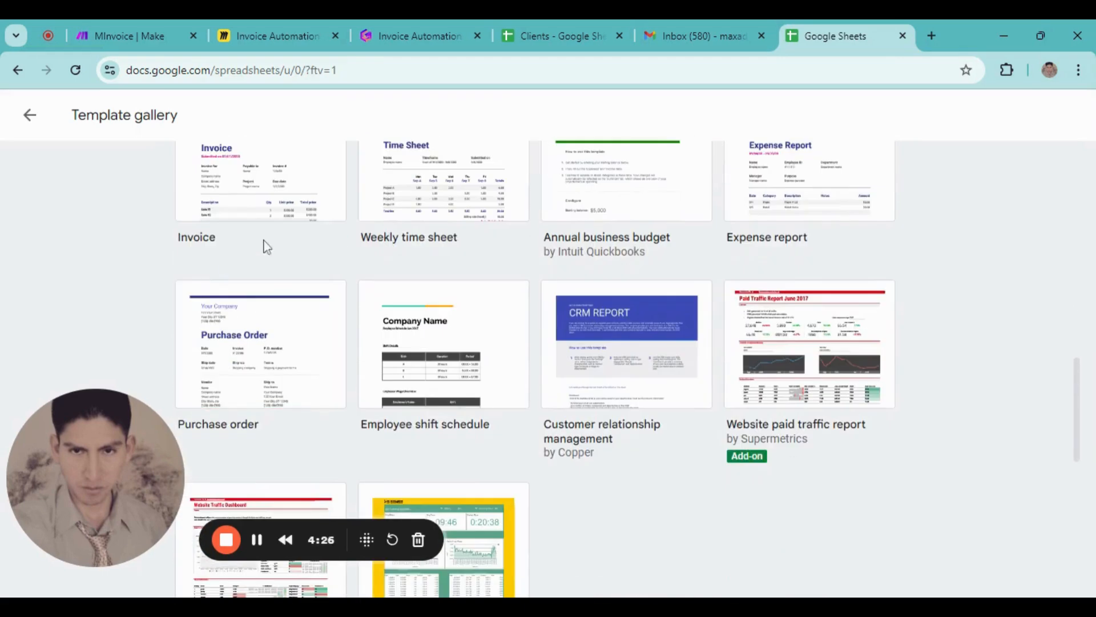
pyautogui.scroll(3, 262, 215)
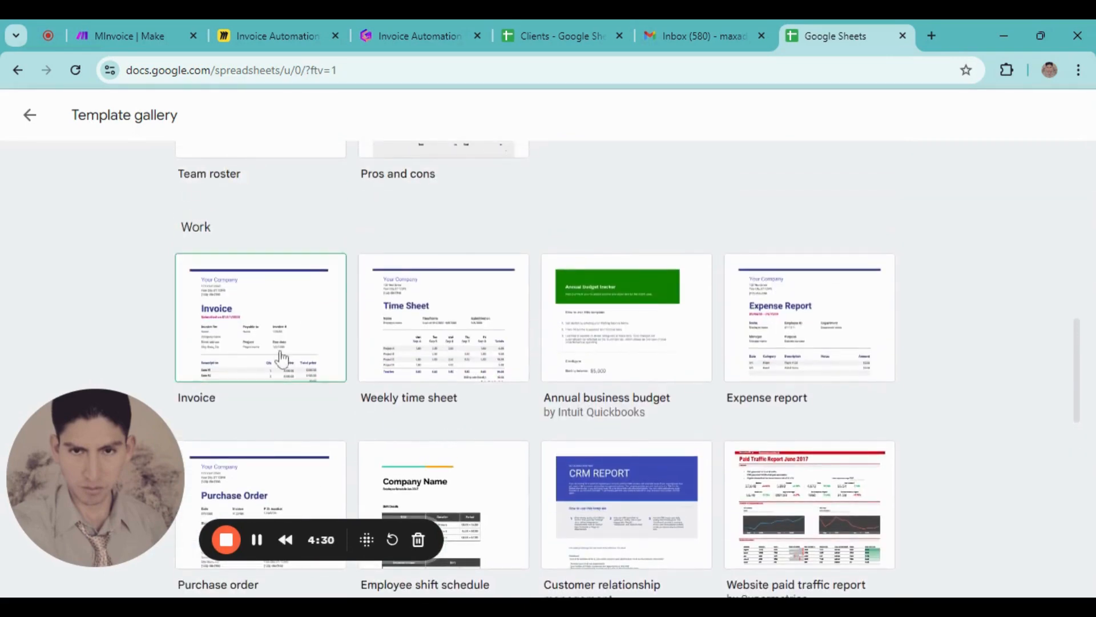
pyautogui.click(229, 342)
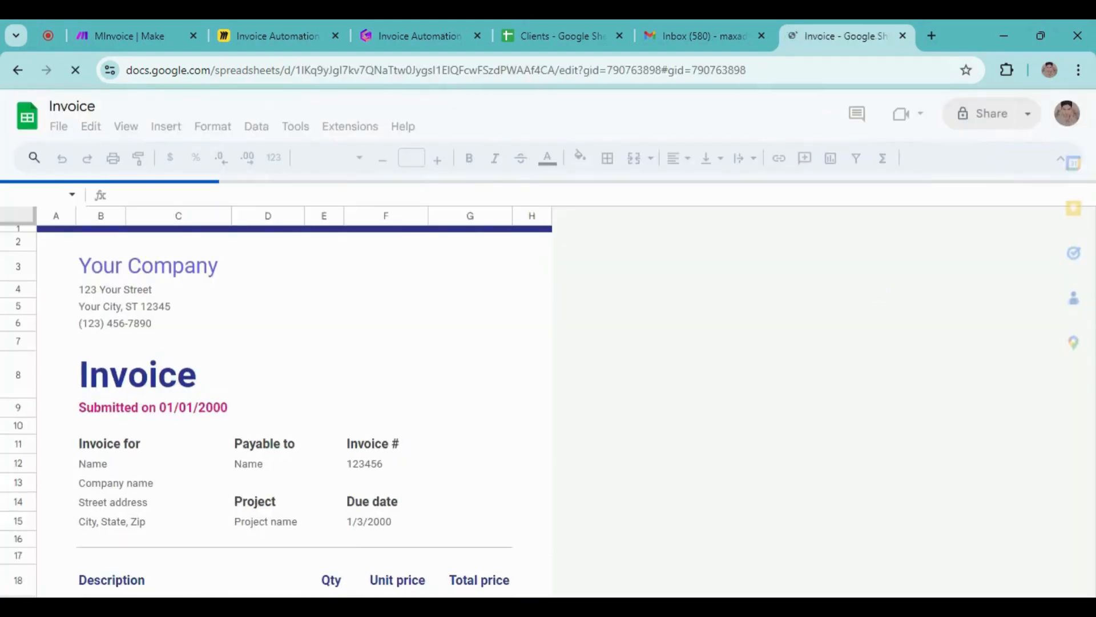
# - Look over the invoice template's company details, title, submission date, client block and item table
pyautogui.scroll(-3, 422, 371)
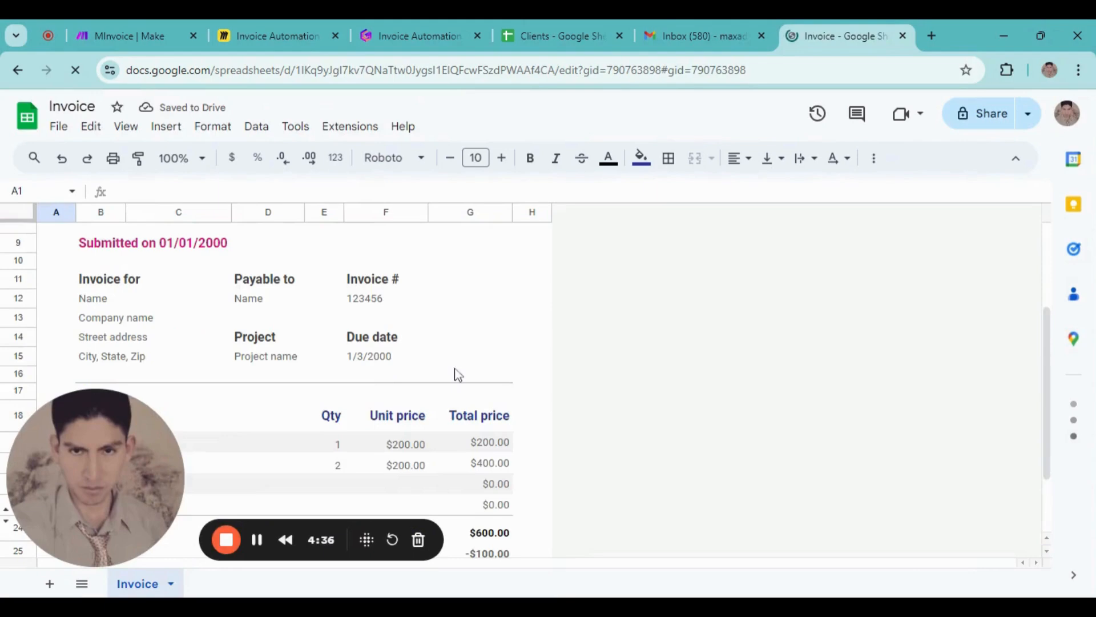
pyautogui.scroll(3, 454, 379)
pyautogui.moveTo(114, 478); pyautogui.dragTo(822, 494)
pyautogui.scroll(-3, 303, 394)
pyautogui.scroll(3, 302, 392)
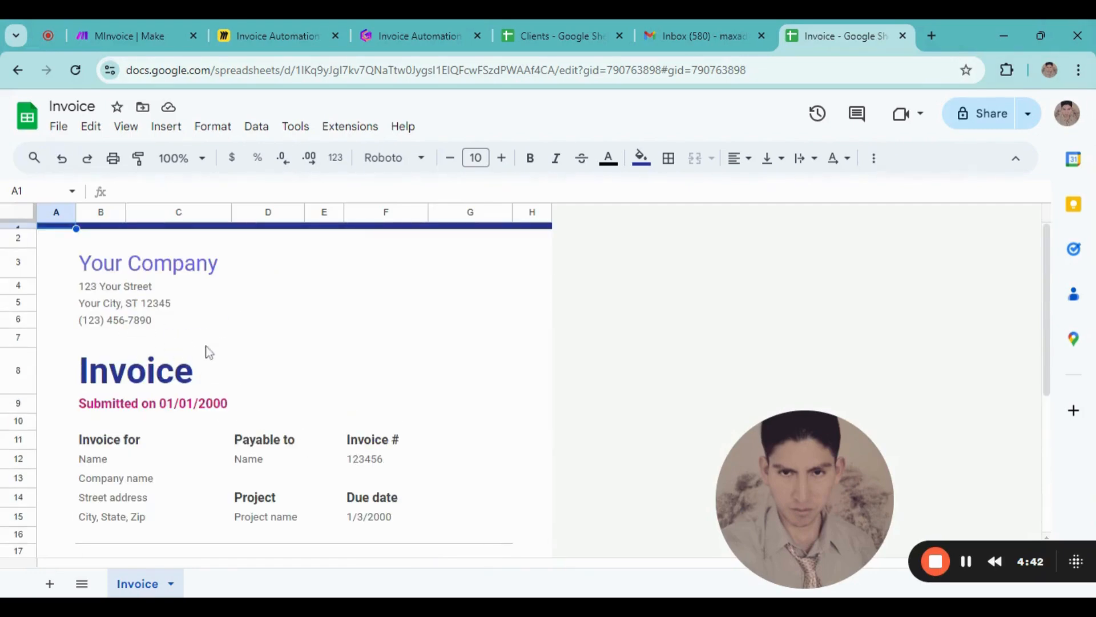
pyautogui.click(109, 263)
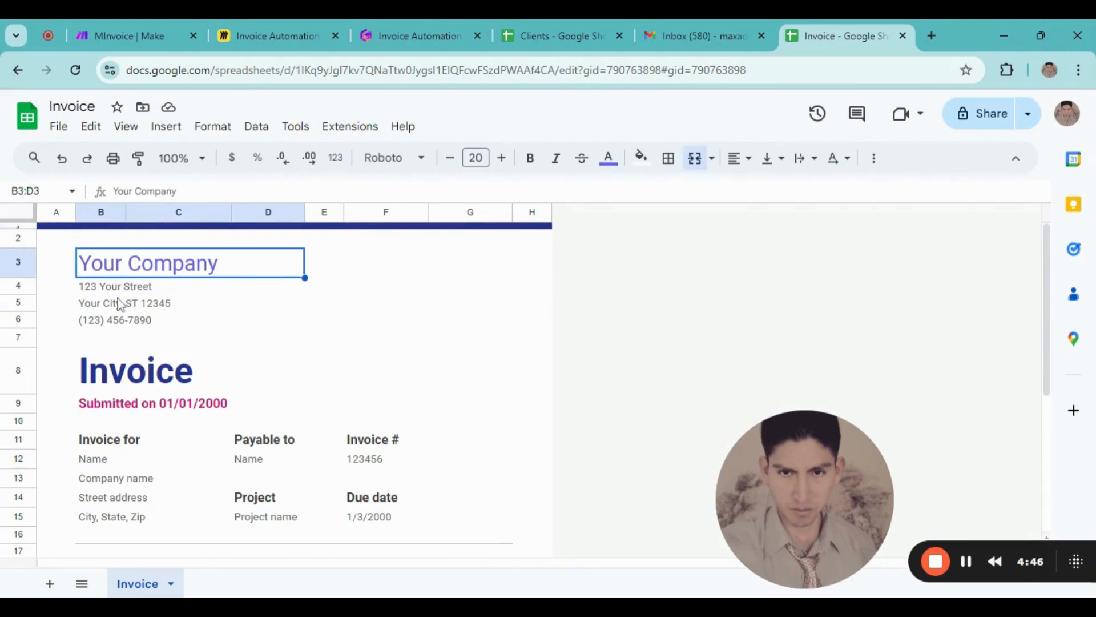
pyautogui.scroll(-1, 123, 325)
pyautogui.click(137, 293)
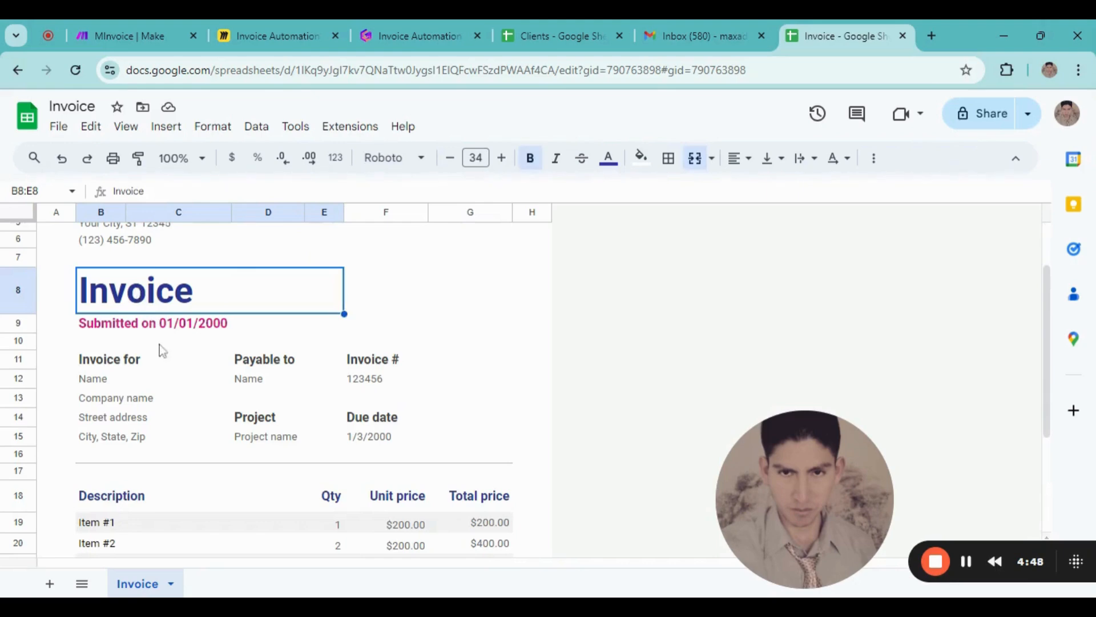
pyautogui.scroll(-1, 159, 347)
pyautogui.click(200, 317)
pyautogui.scroll(1, 487, 392)
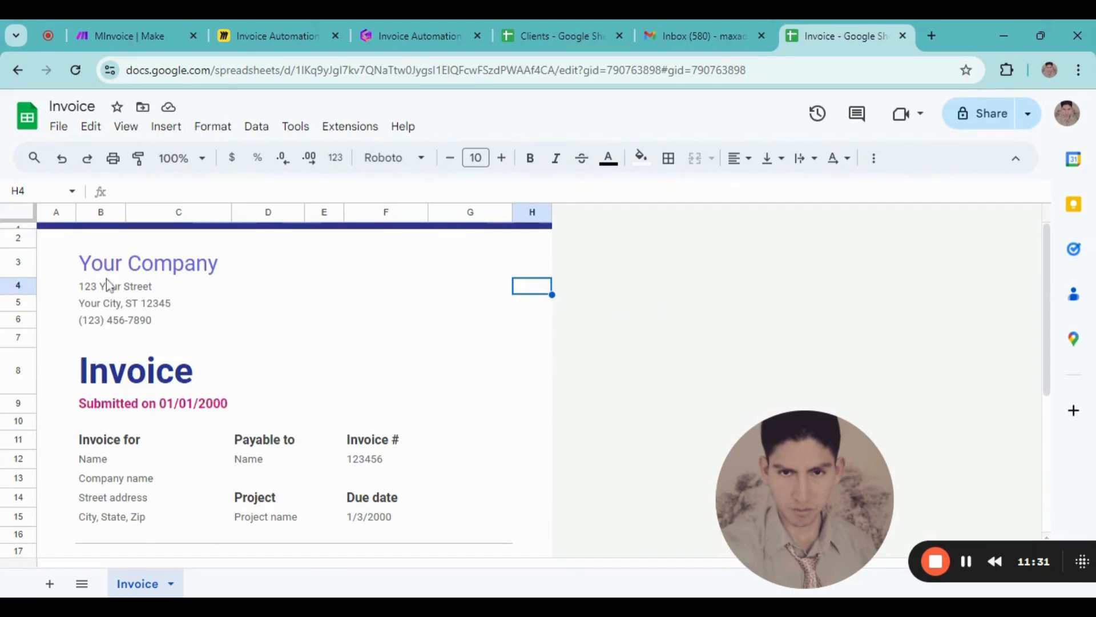
# - Replace the date in the "Submitted on" line in B9 with the placeholder {{current date}} and check the entry
pyautogui.click(183, 407)
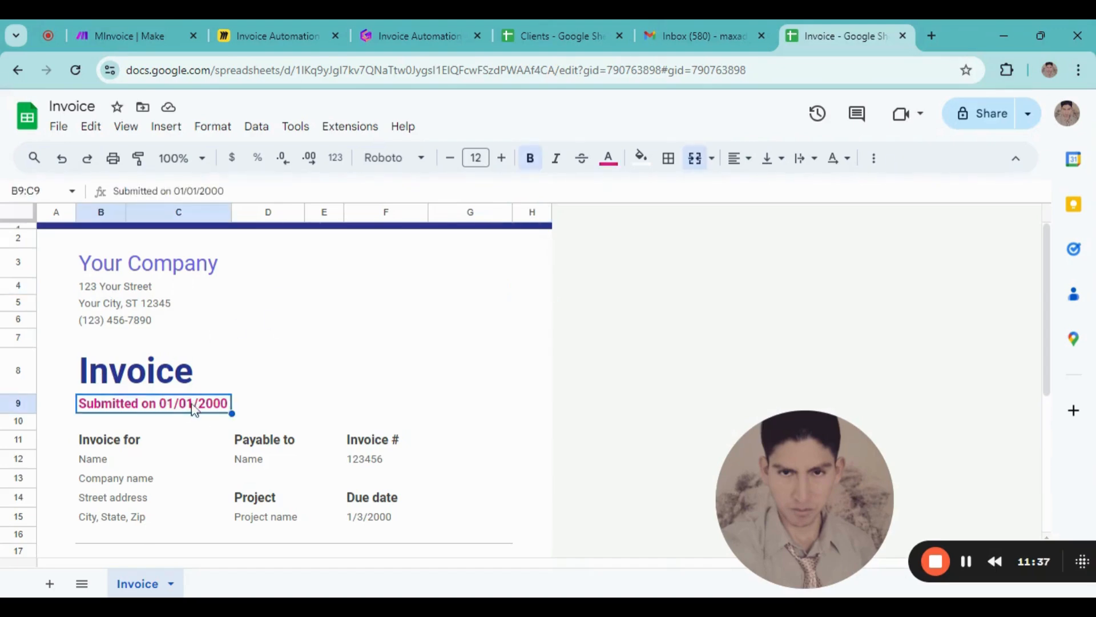
pyautogui.doubleClick(167, 408)
pyautogui.moveTo(160, 403); pyautogui.dragTo(245, 414)
pyautogui.write('{{date')
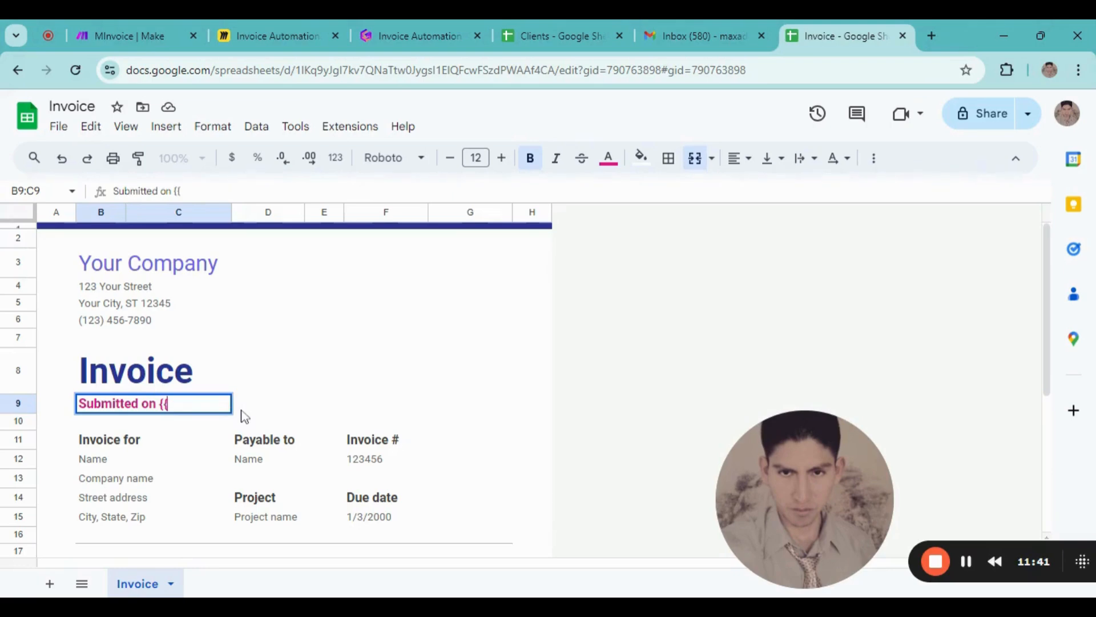
pyautogui.press('BackSpace')
pyautogui.press('BackSpace')
pyautogui.press('BackSpace')
pyautogui.press('BackSpace')
pyautogui.write('cur')
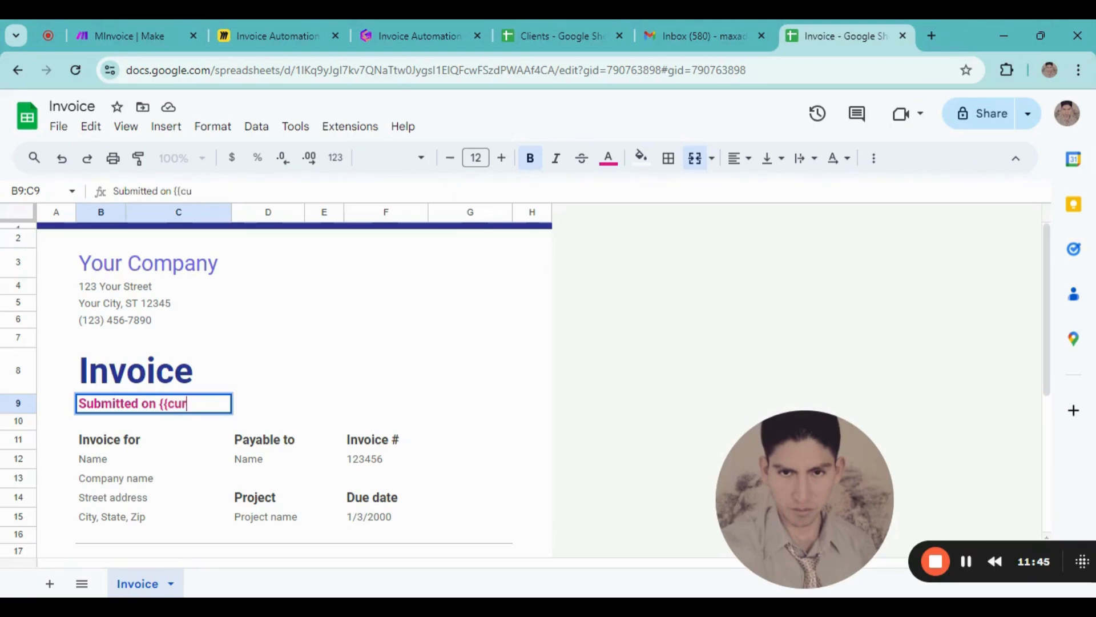
pyautogui.write('rent date}}')
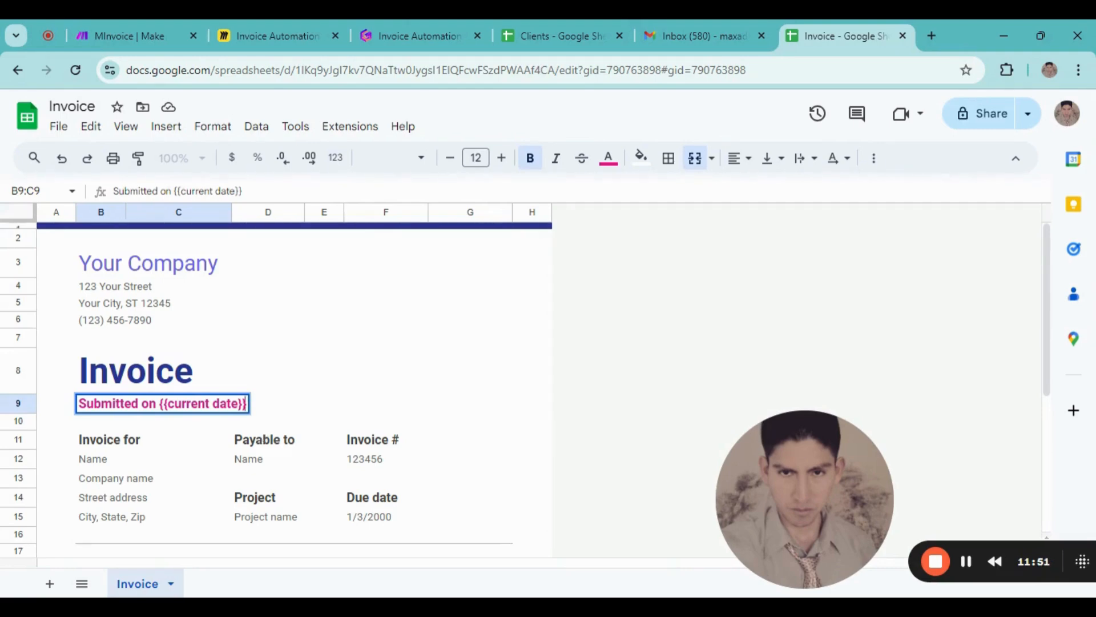
pyautogui.hotkey('shift', 'Left')
pyautogui.hotkey('shift', 'Left')
pyautogui.click(204, 463)
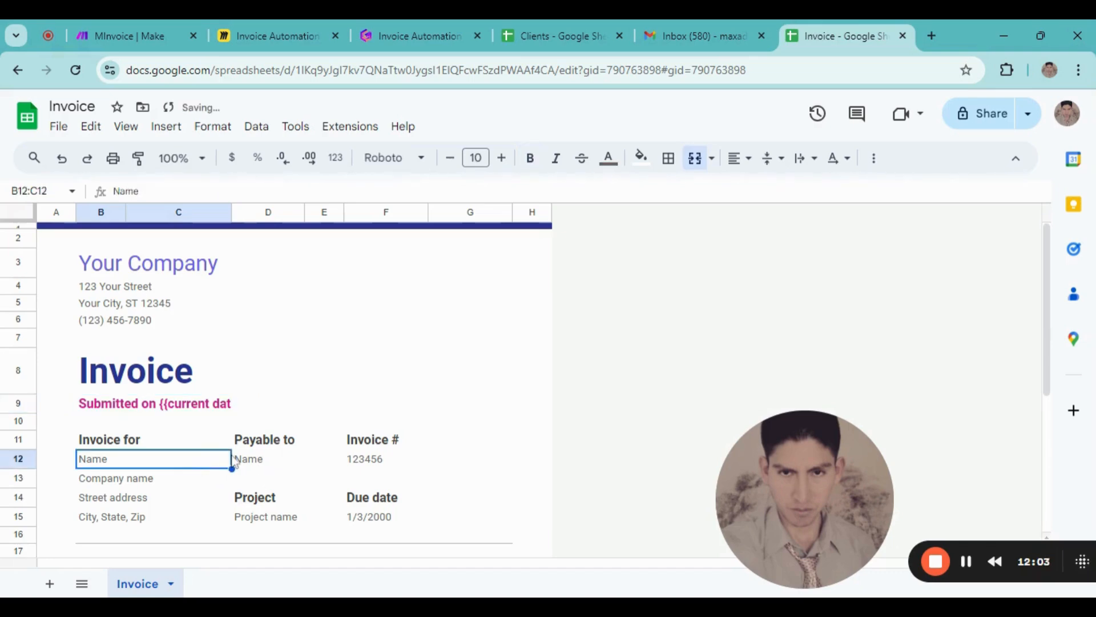
pyautogui.doubleClick(207, 406)
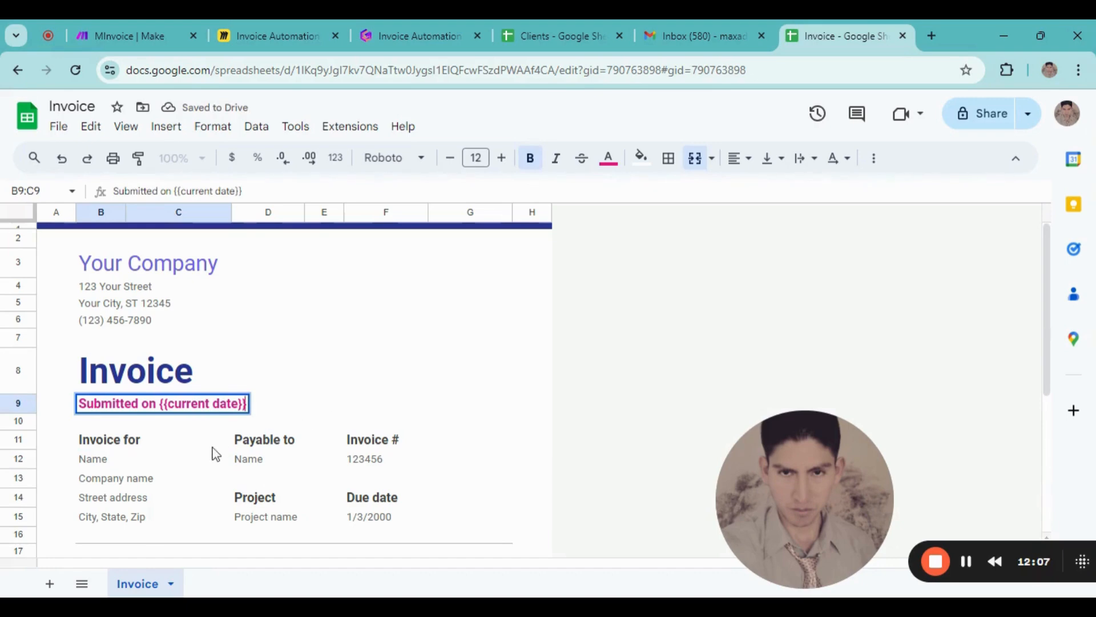
# - Replace the Name text under "Invoice for" in B12 with the placeholder {{client}}
pyautogui.scroll(-3, 214, 435)
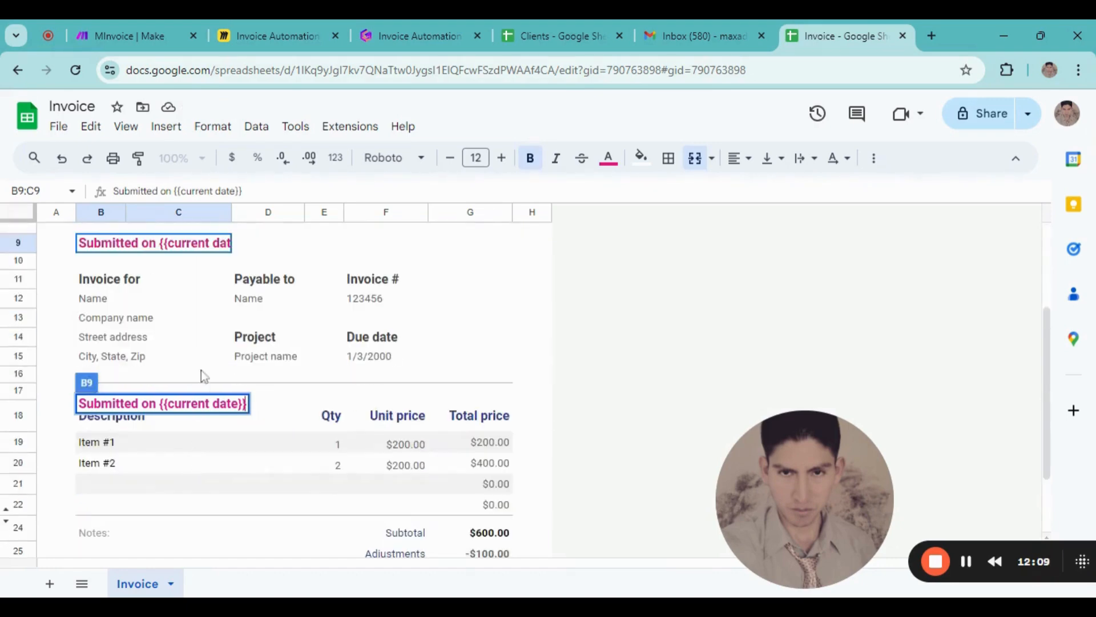
pyautogui.click(172, 320)
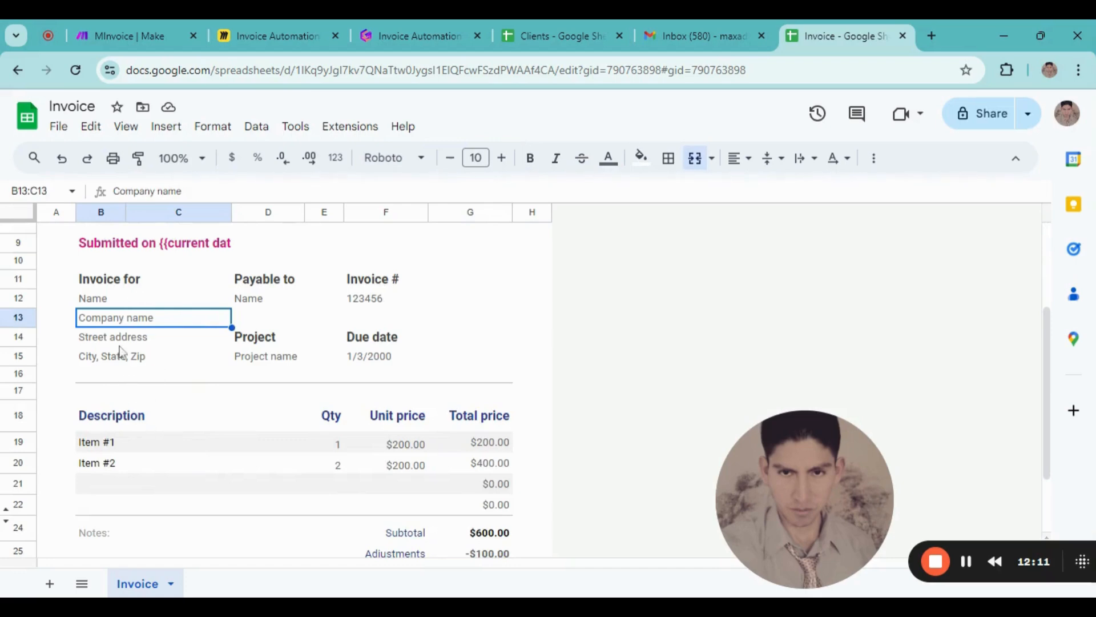
pyautogui.click(108, 283)
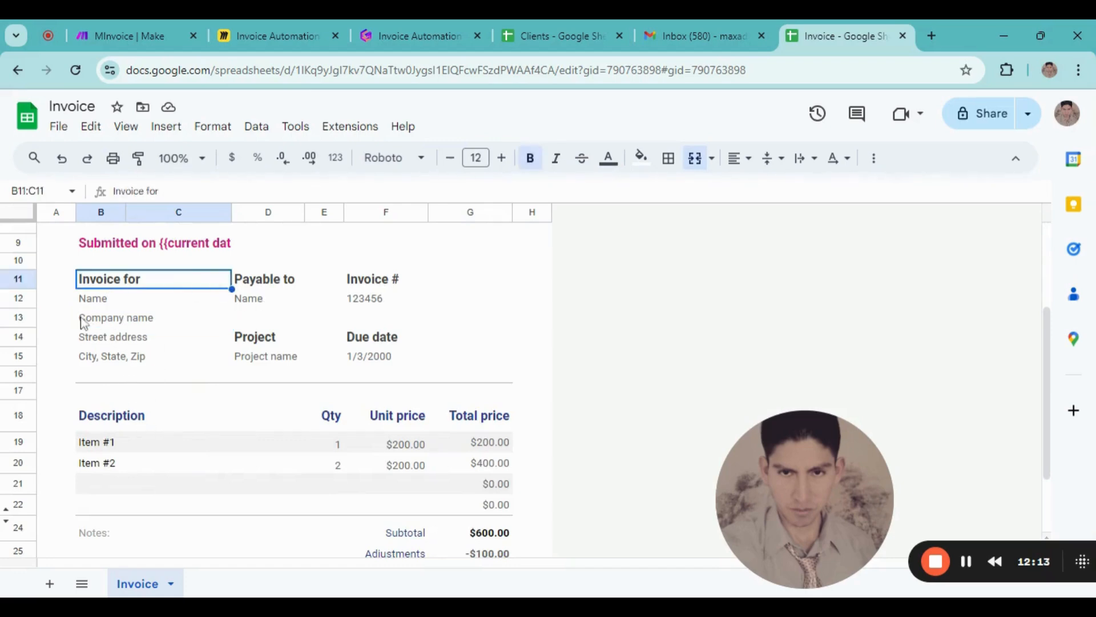
pyautogui.doubleClick(101, 302)
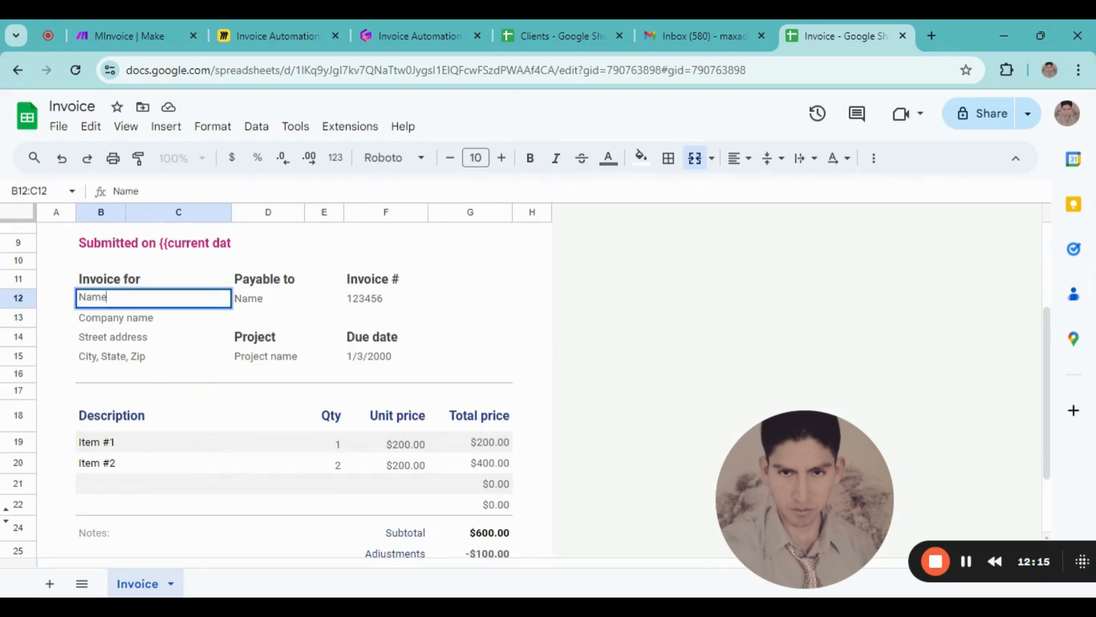
pyautogui.moveTo(108, 297); pyautogui.dragTo(78, 302)
pyautogui.write('{{client}}')
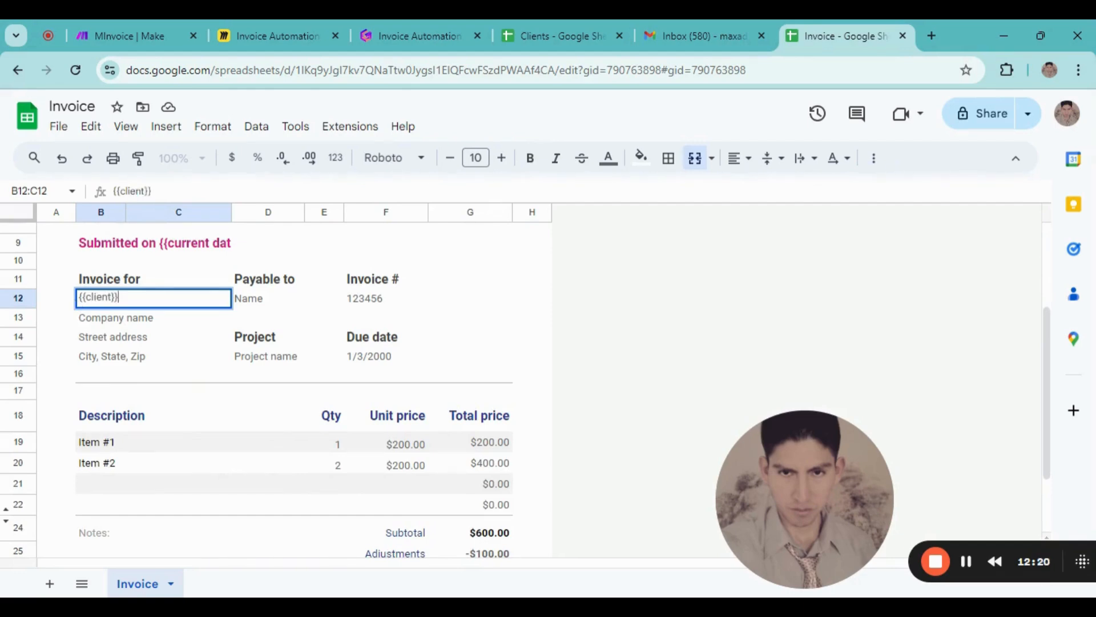
# - Replace the Name text under "Payable to" in D12 with the payee's name
pyautogui.click(254, 302)
pyautogui.doubleClick(264, 302)
pyautogui.moveTo(264, 303); pyautogui.dragTo(228, 312)
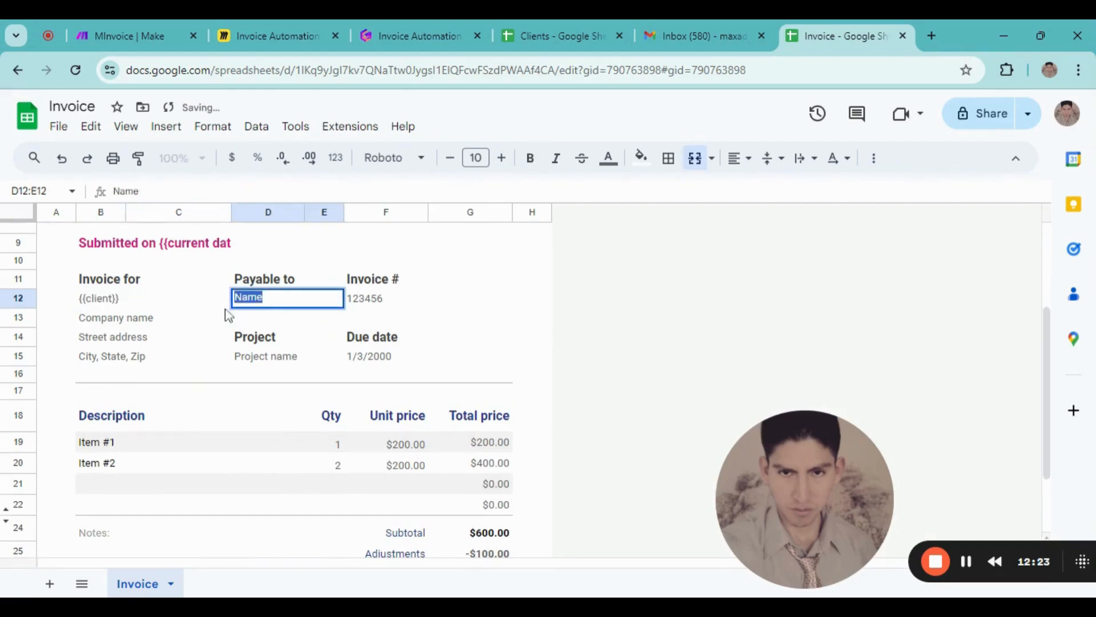
pyautogui.write('M')
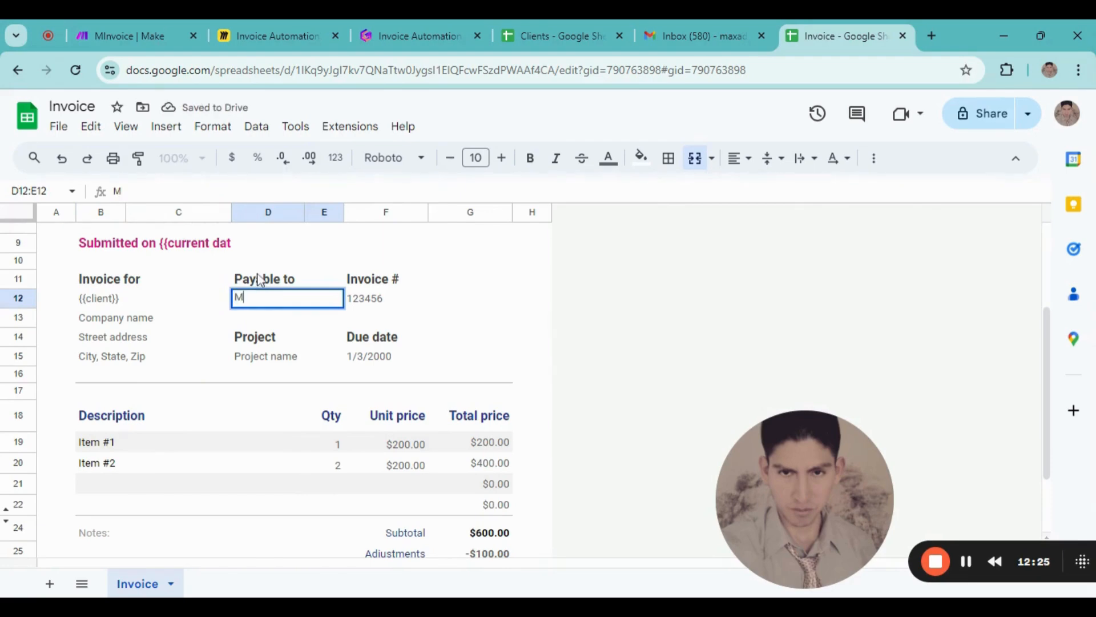
pyautogui.write('ax Aderly')
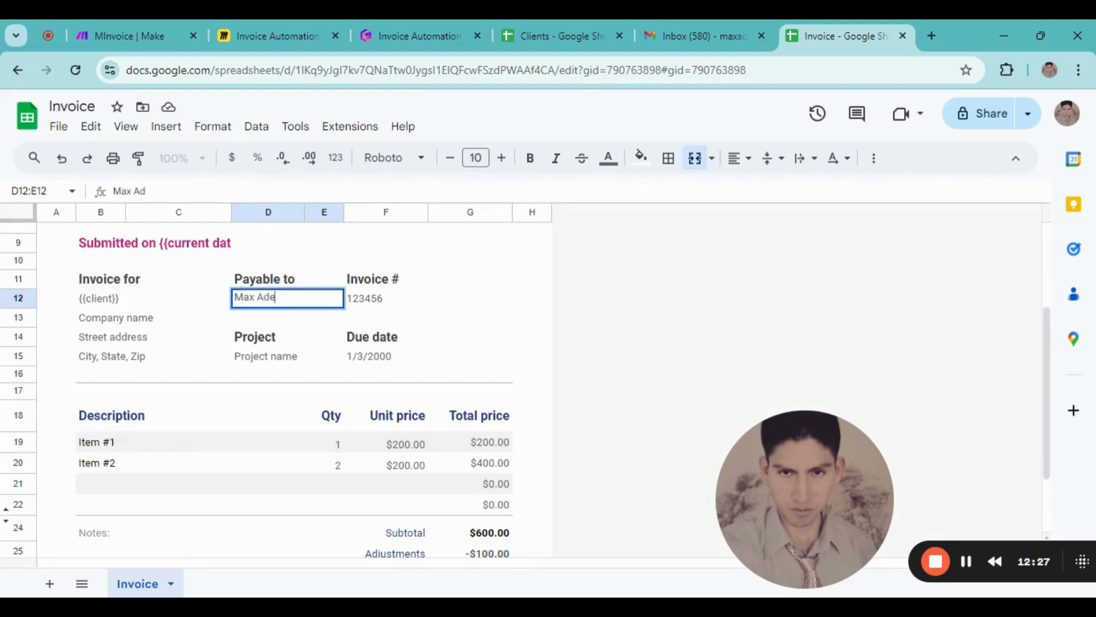
# - Check the Clients sheet's headers and replace the Project name text in D15 of the invoice template with the placeholder {{proyect description}}
pyautogui.click(256, 360)
pyautogui.press('Return')
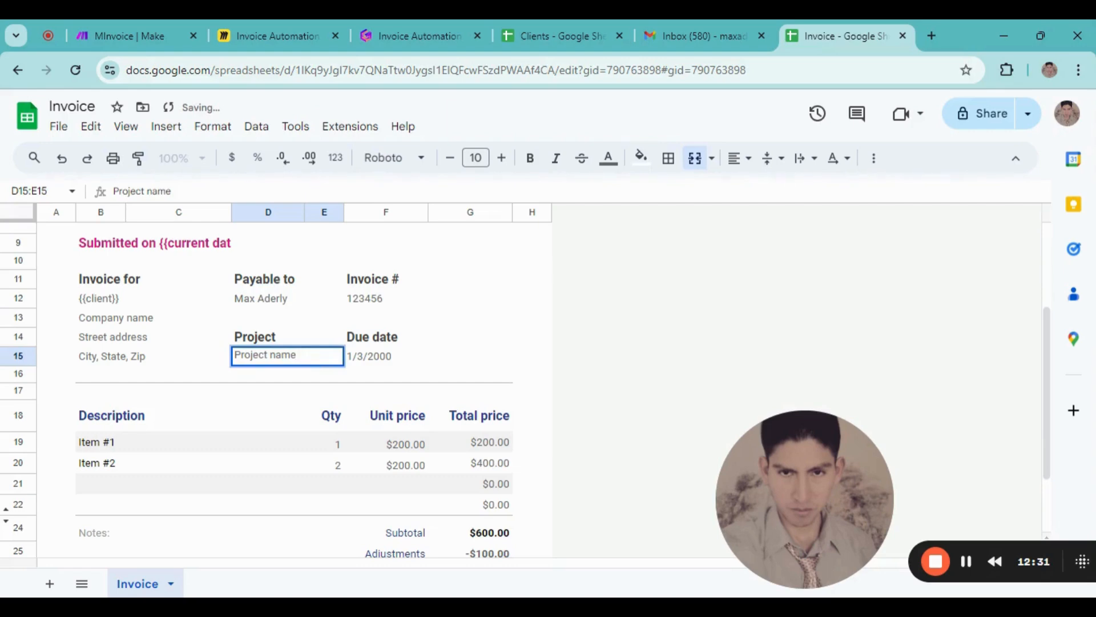
pyautogui.click(587, 33)
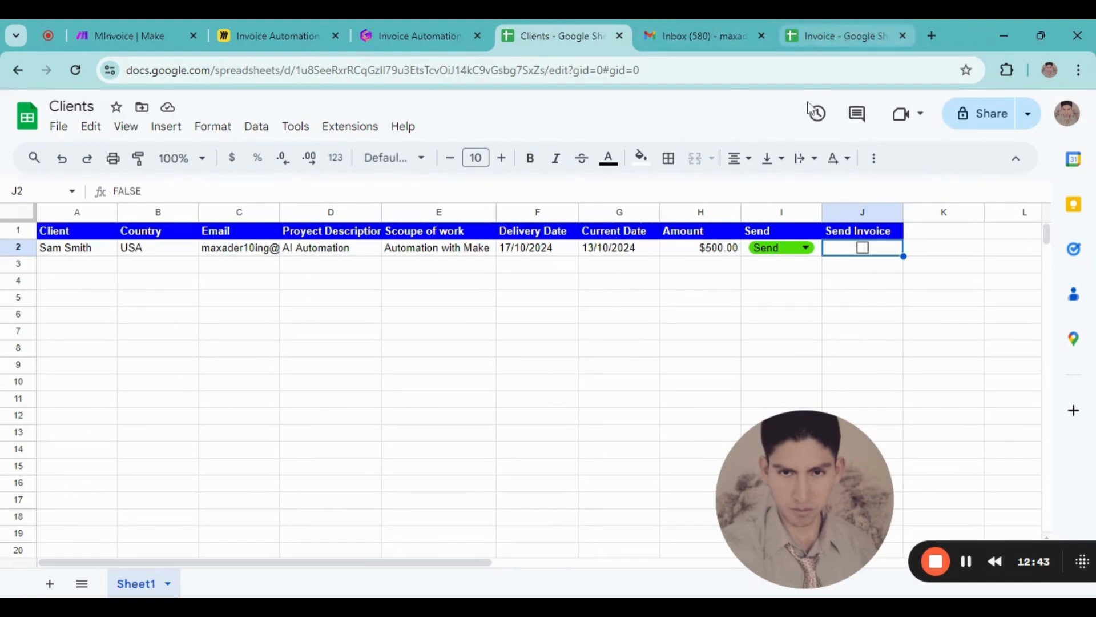
pyautogui.click(836, 32)
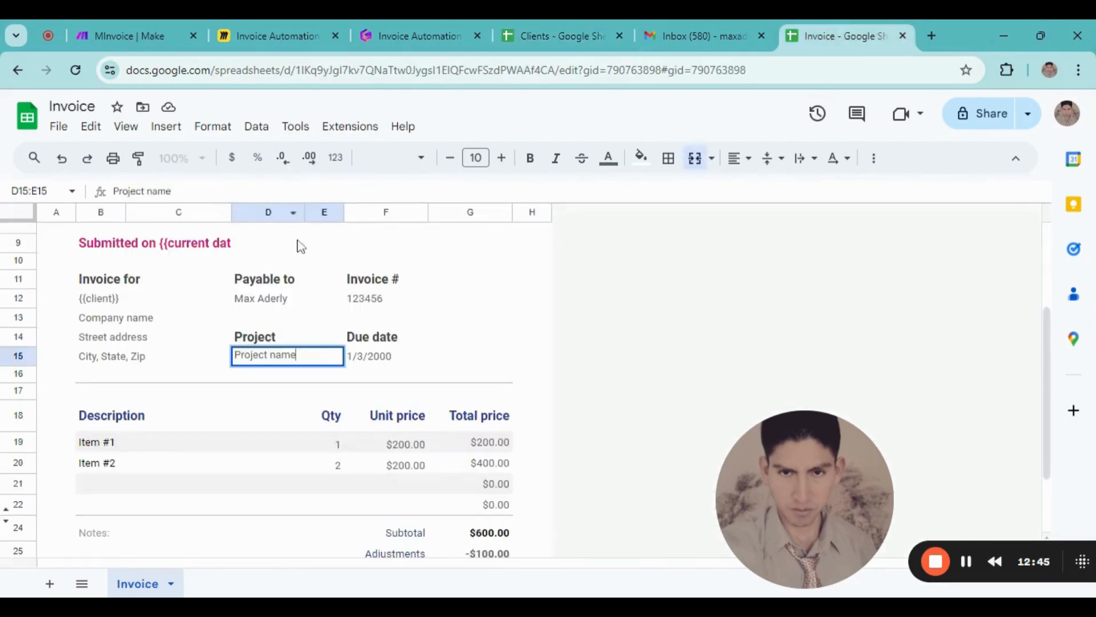
pyautogui.doubleClick(286, 364)
pyautogui.moveTo(286, 364); pyautogui.dragTo(235, 366)
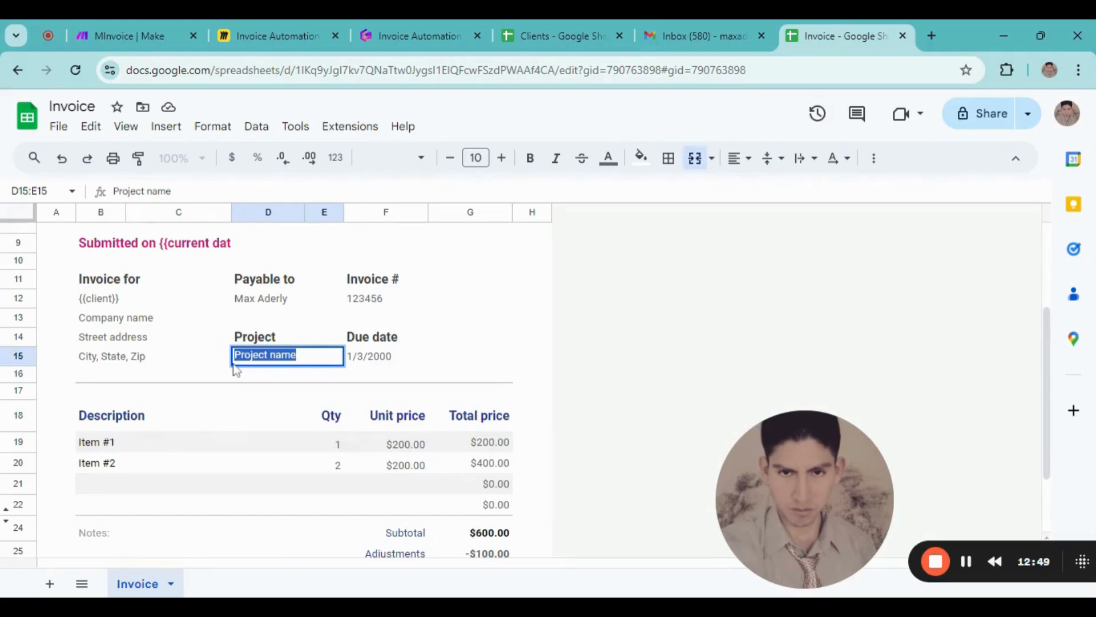
pyautogui.write('{{pro')
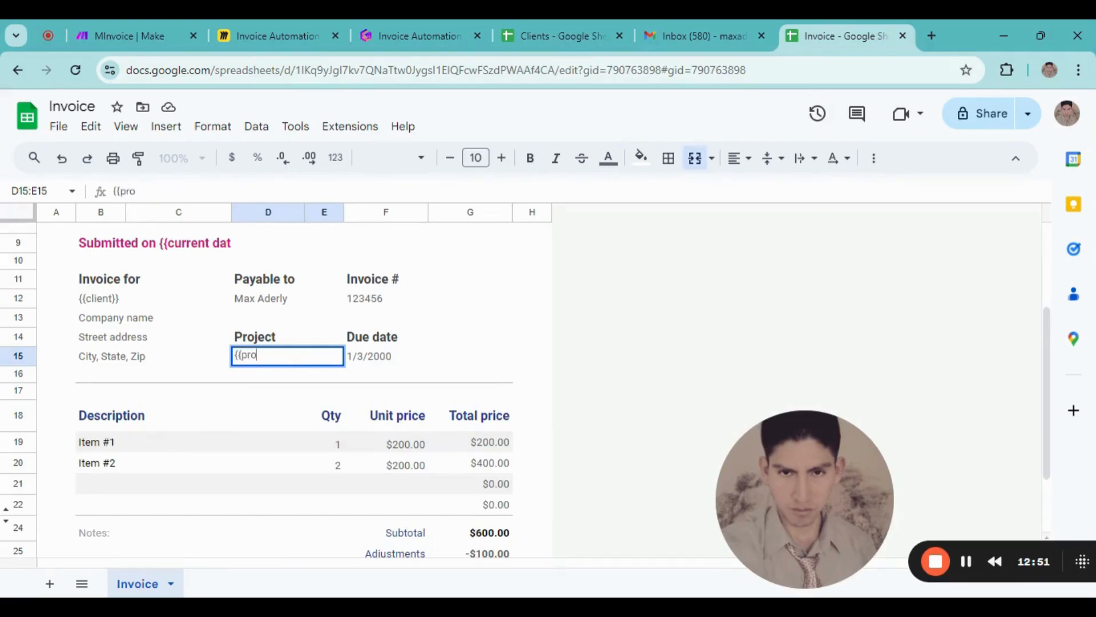
pyautogui.write('yect descriptiomn')
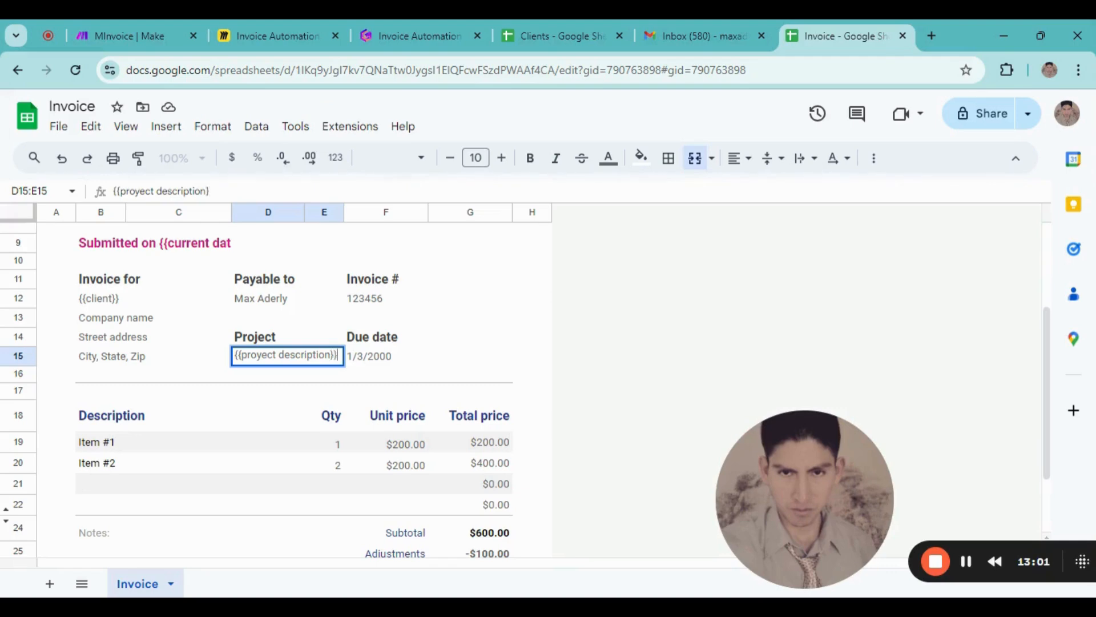
# - Replace the date under "Due date" in F15 with the placeholder {{delivery date}}
pyautogui.doubleClick(375, 358)
pyautogui.moveTo(392, 355); pyautogui.dragTo(357, 355)
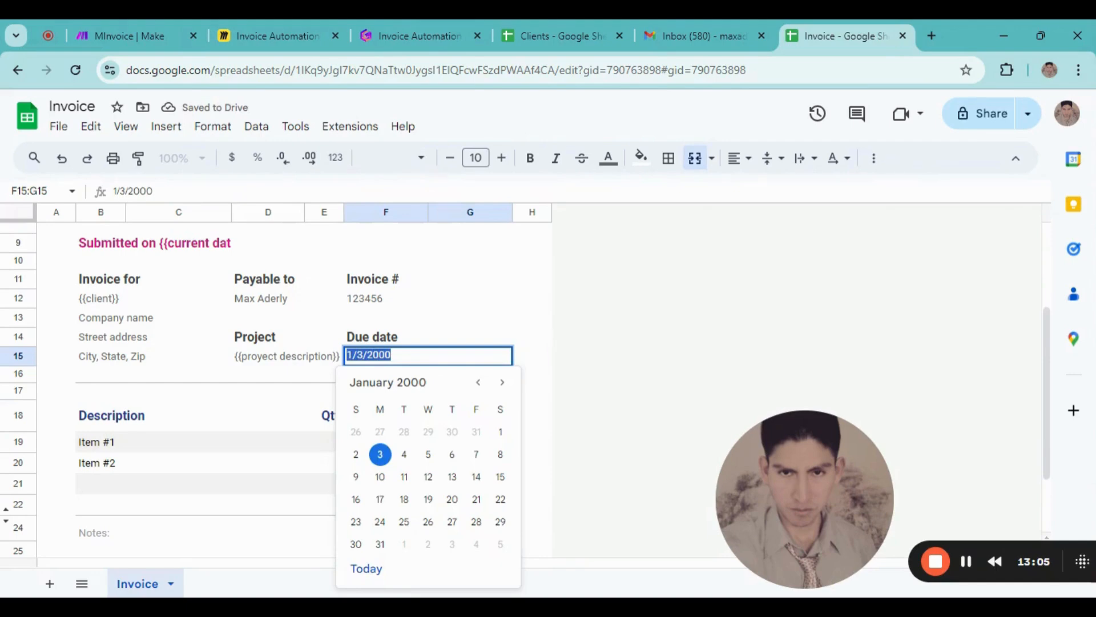
pyautogui.write('{{')
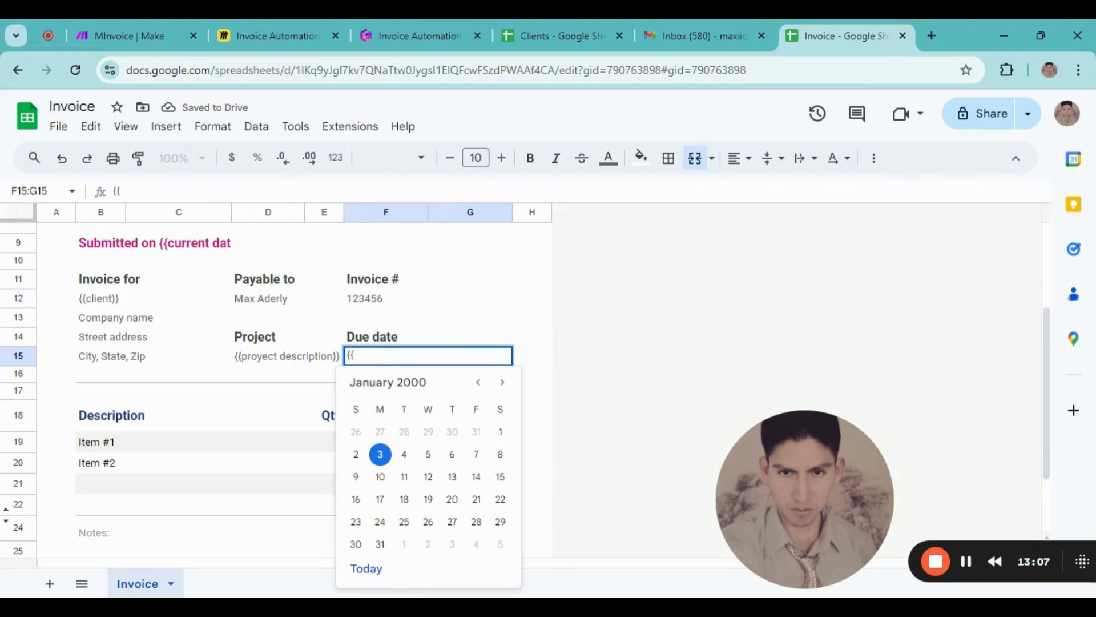
pyautogui.write('de')
pyautogui.write('ly')
pyautogui.write('very')
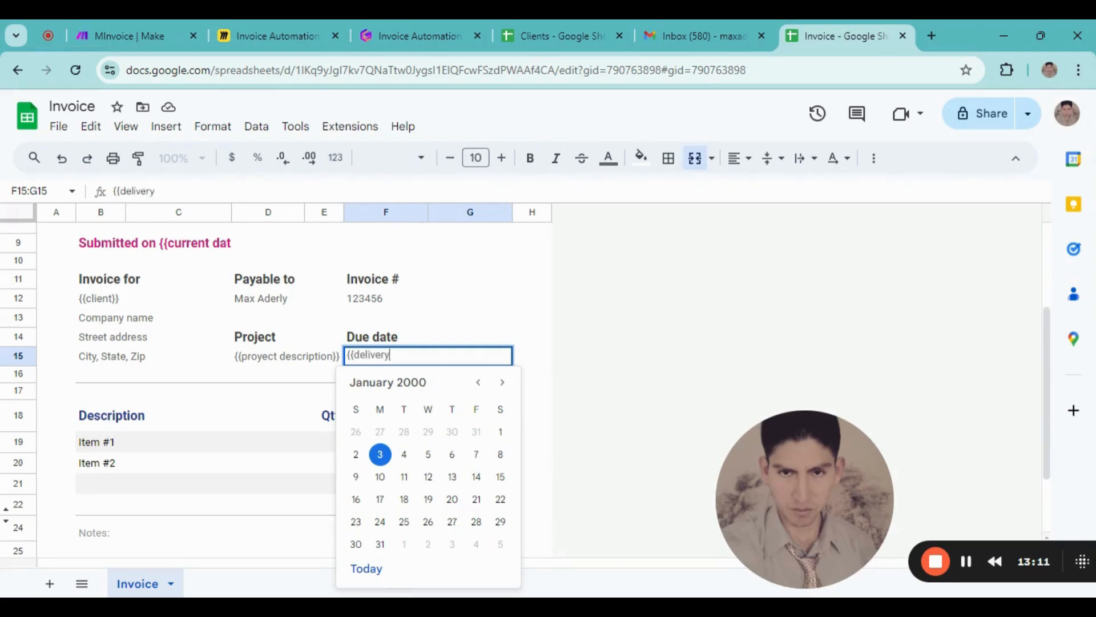
pyautogui.write(' date}}')
pyautogui.click(152, 357)
# - Replace the Item #1 text under "Description" in B19 with the placeholder {{proyect description}}
pyautogui.scroll(-2, 225, 439)
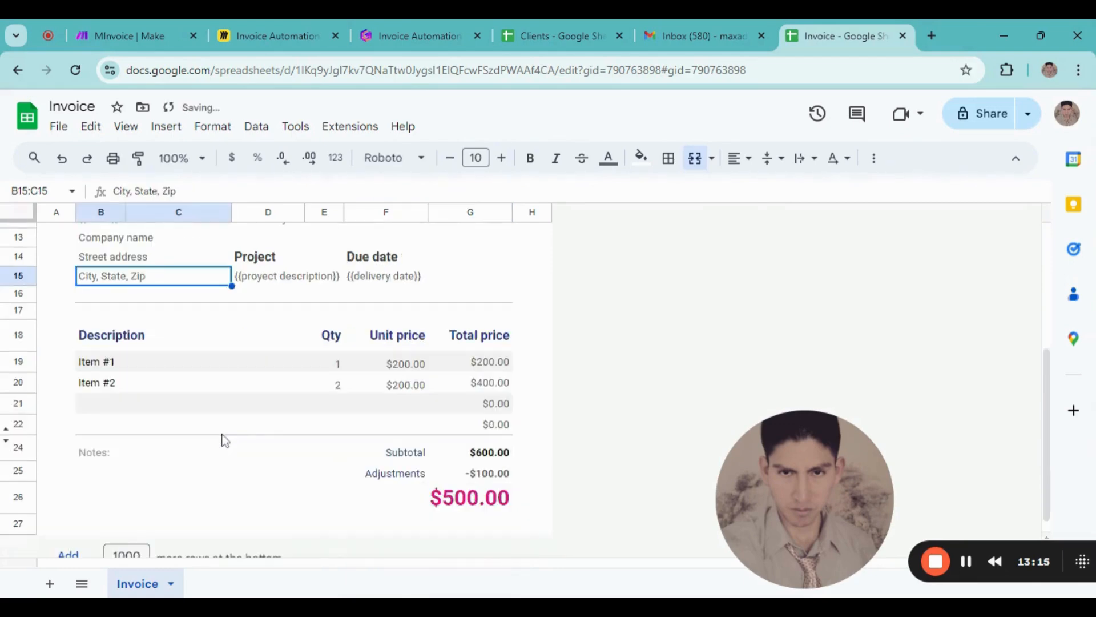
pyautogui.doubleClick(103, 365)
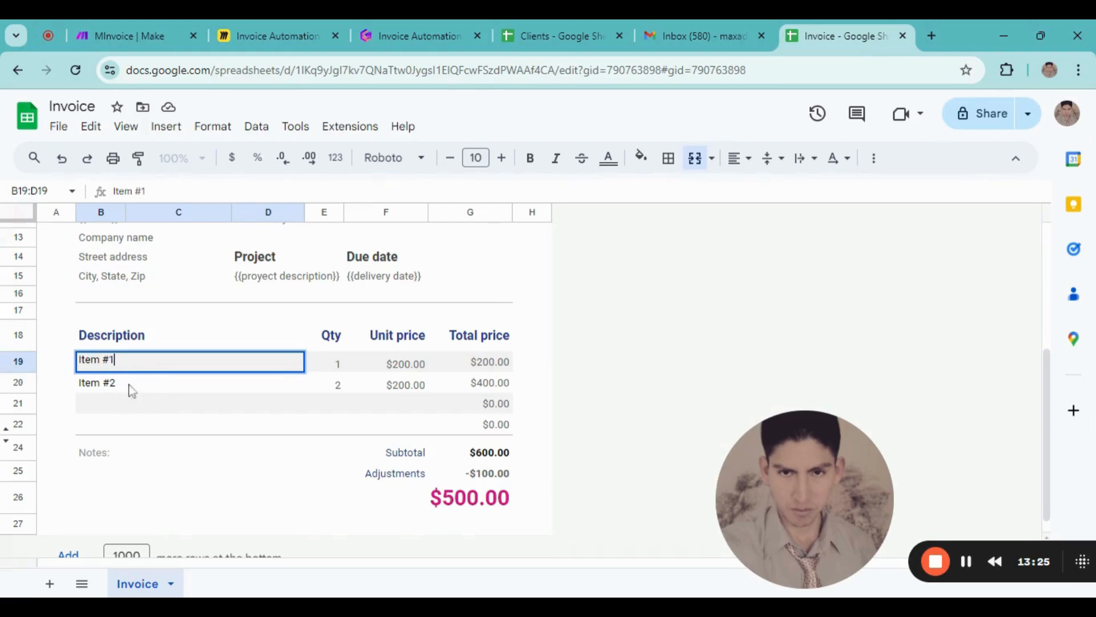
pyautogui.moveTo(115, 359); pyautogui.dragTo(68, 366)
pyautogui.write('{{')
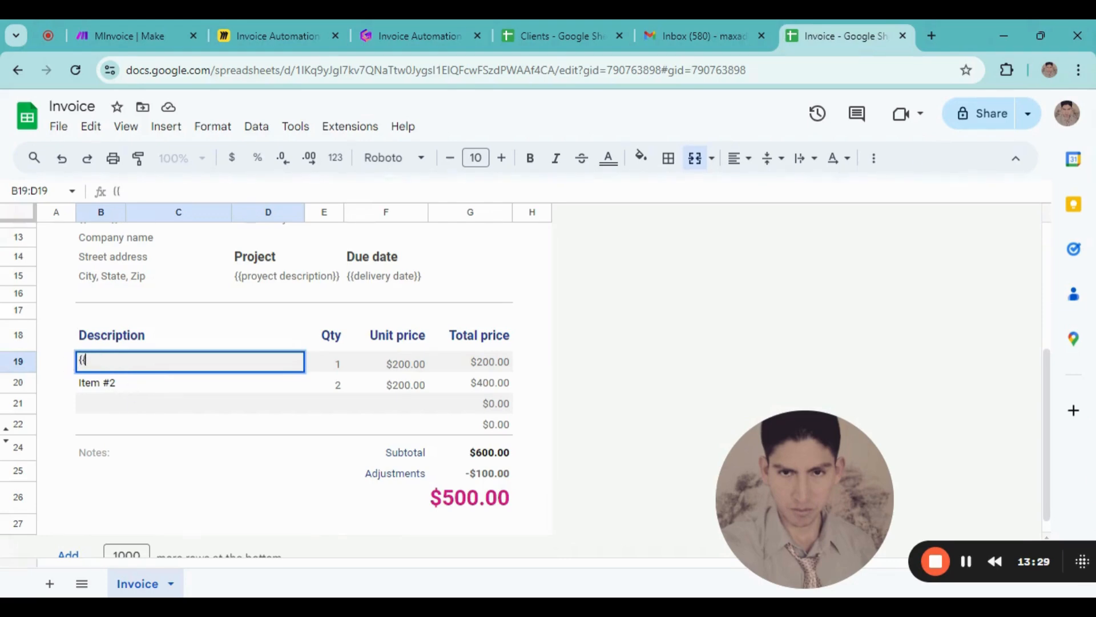
pyautogui.write('proyect description')
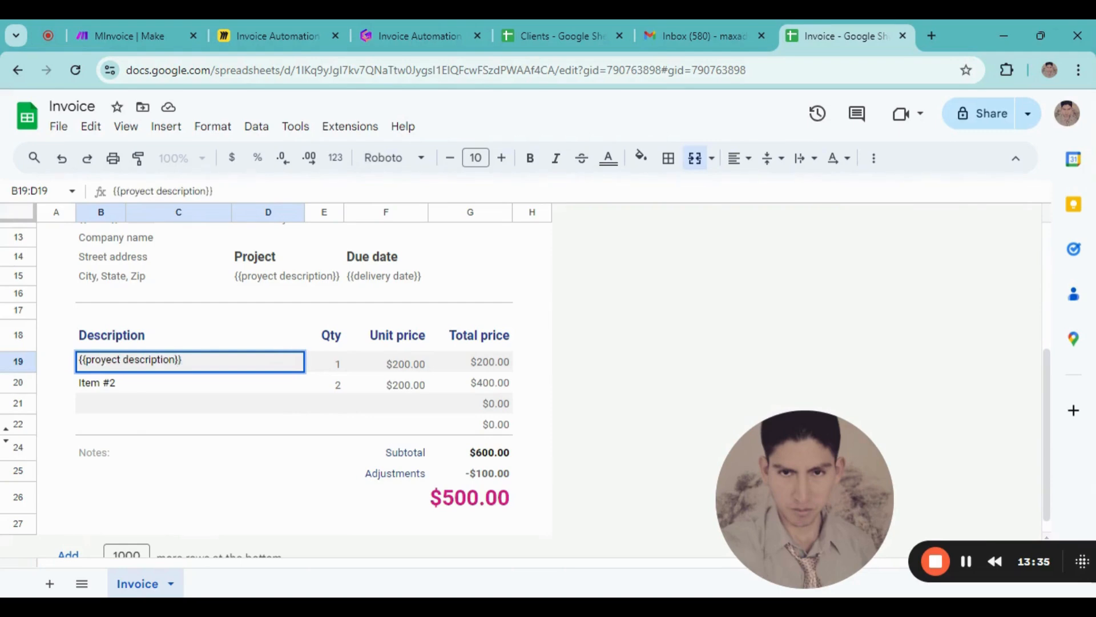
pyautogui.click(337, 366)
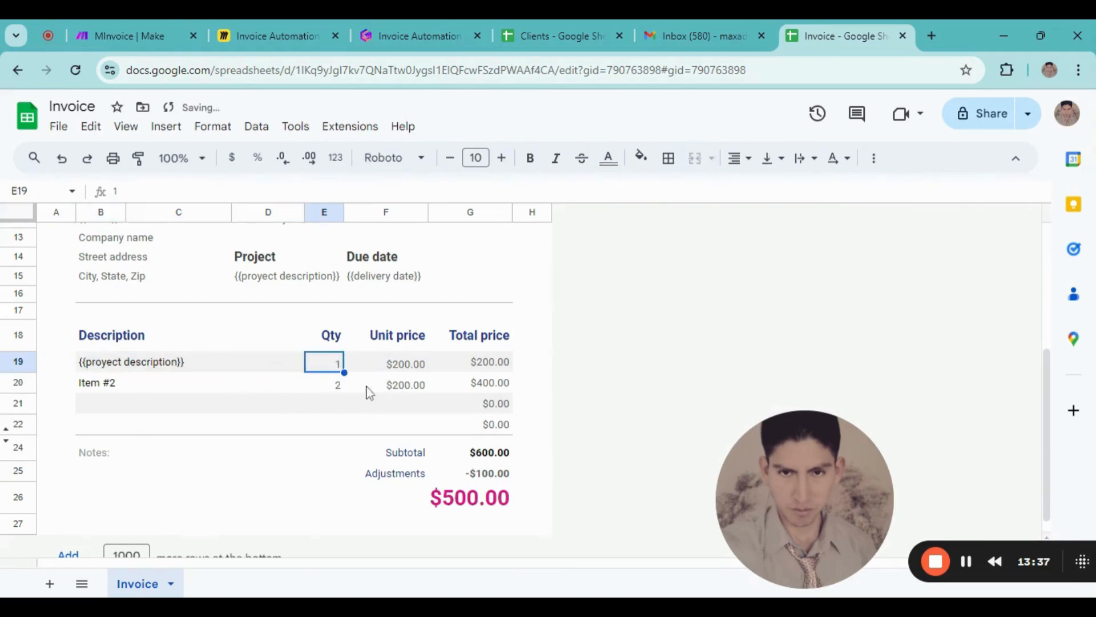
# - Replace the first item's unit price in F19 with the placeholder {{amout}}
pyautogui.doubleClick(409, 368)
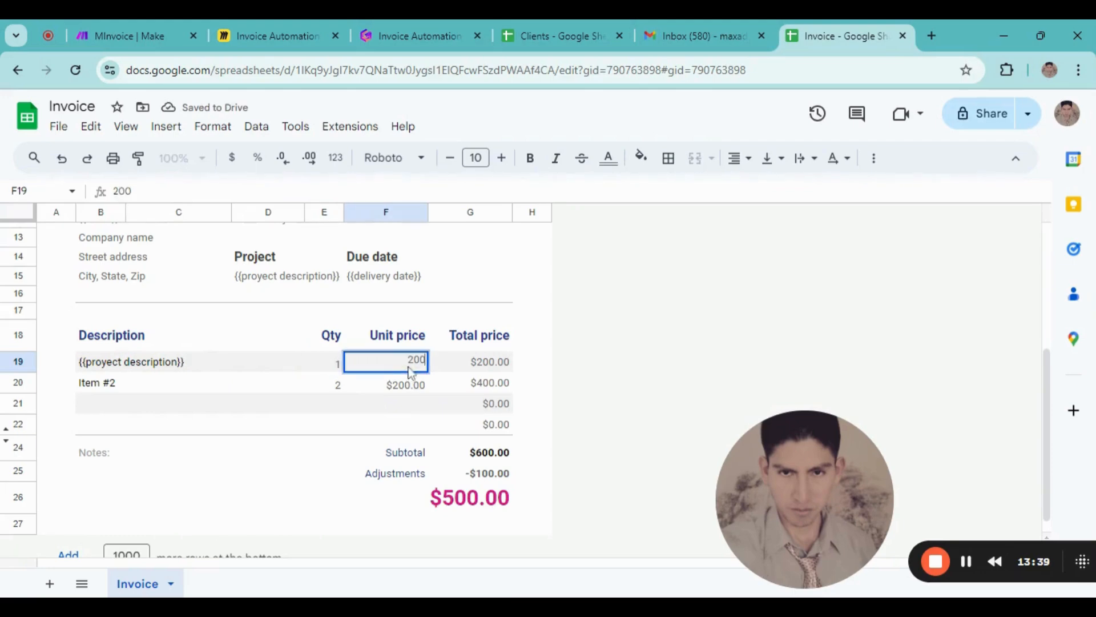
pyautogui.press('BackSpace')
pyautogui.write('{{amout}}')
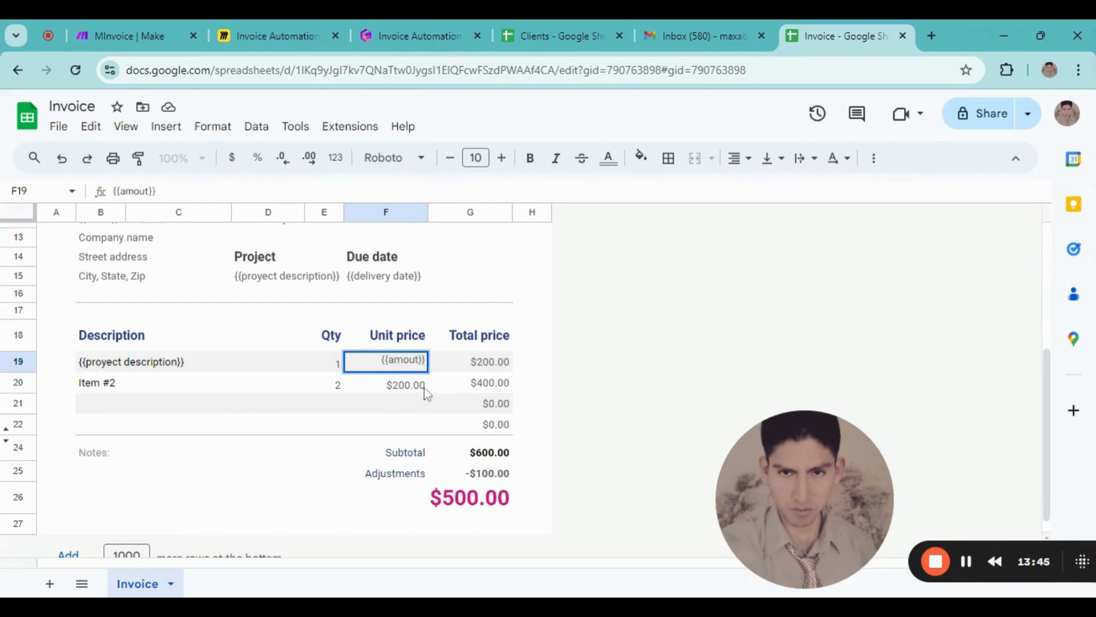
pyautogui.press('Return')
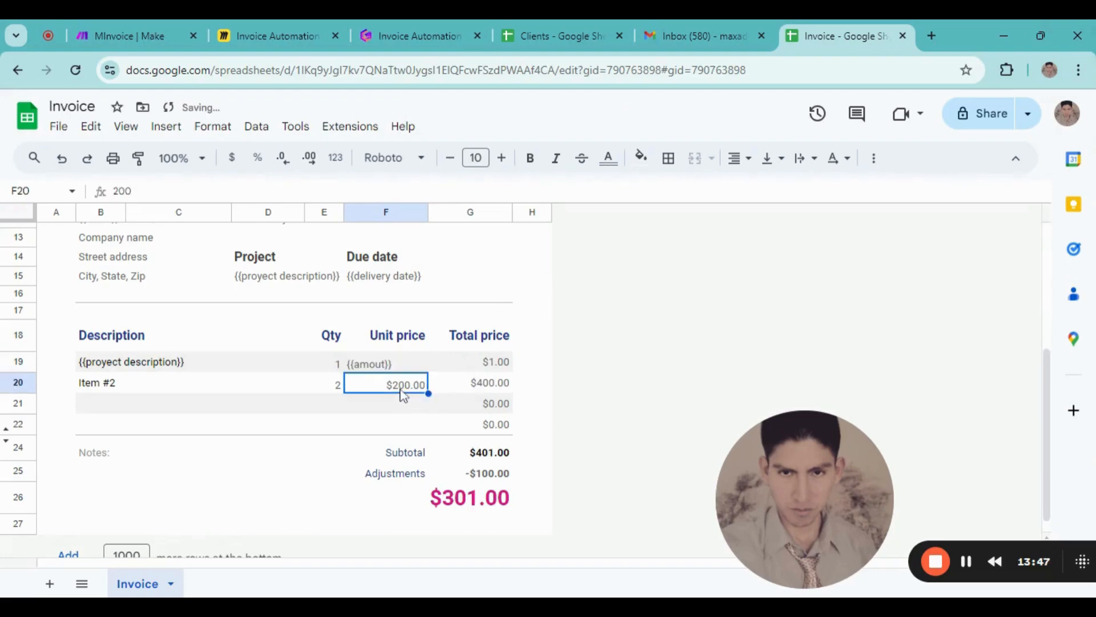
pyautogui.click(385, 362)
# - Review the whole invoice template, checking the company header, submission date, client, payee, invoice number and due date fields, and item table
pyautogui.scroll(-1, 365, 491)
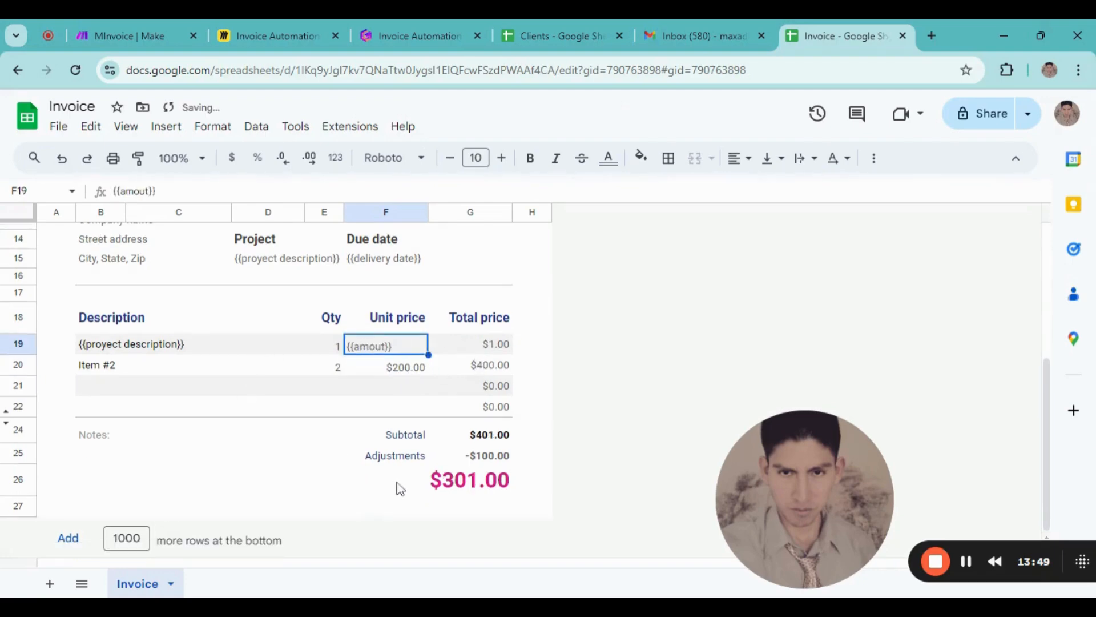
pyautogui.scroll(5, 249, 518)
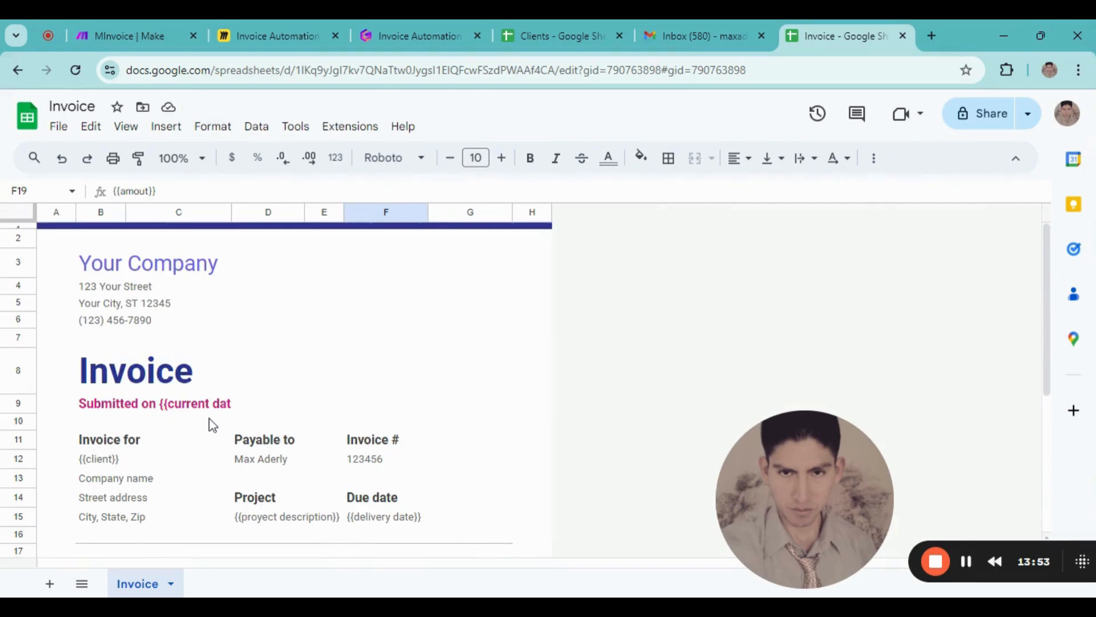
pyautogui.scroll(-3, 303, 445)
pyautogui.scroll(-2, 412, 455)
pyautogui.scroll(2, 406, 475)
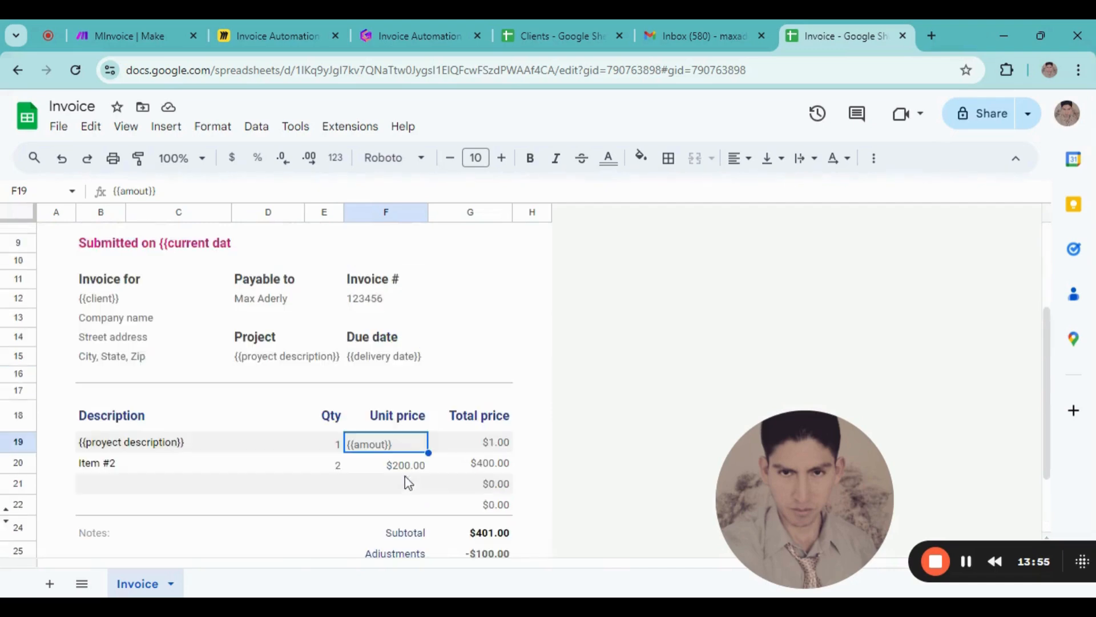
pyautogui.click(115, 362)
pyautogui.click(140, 319)
pyautogui.click(304, 300)
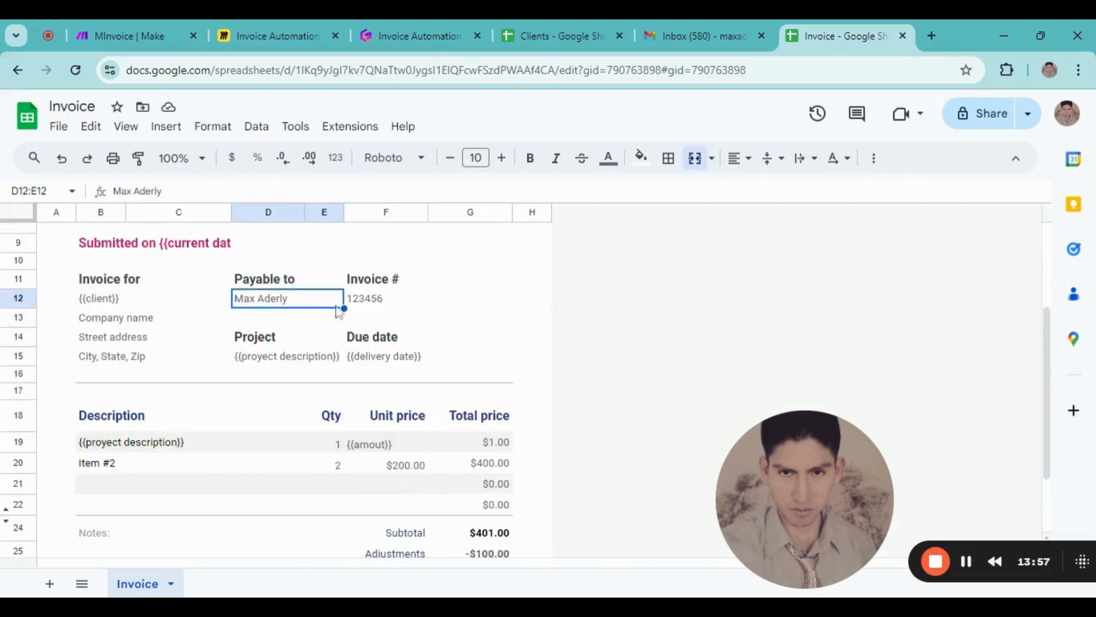
pyautogui.click(374, 289)
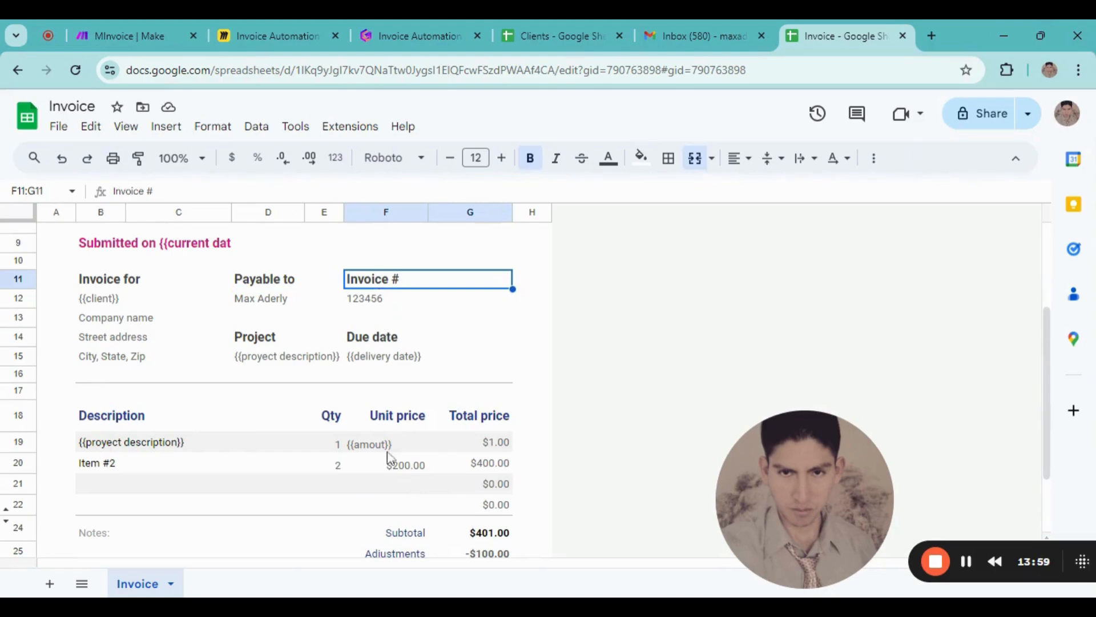
pyautogui.scroll(-2, 387, 458)
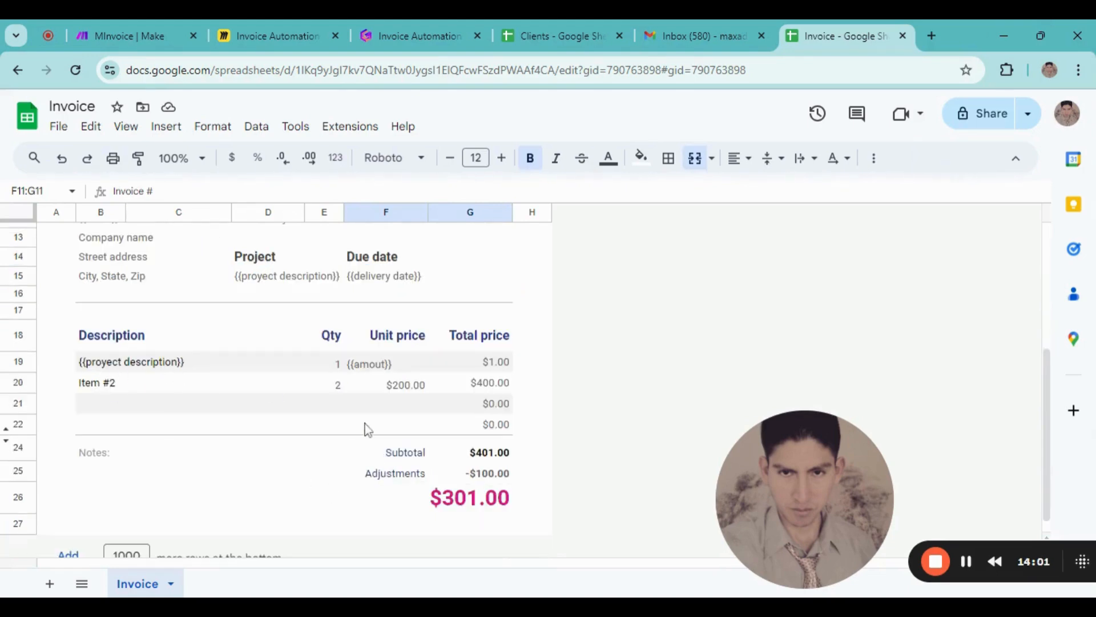
pyautogui.scroll(2, 258, 495)
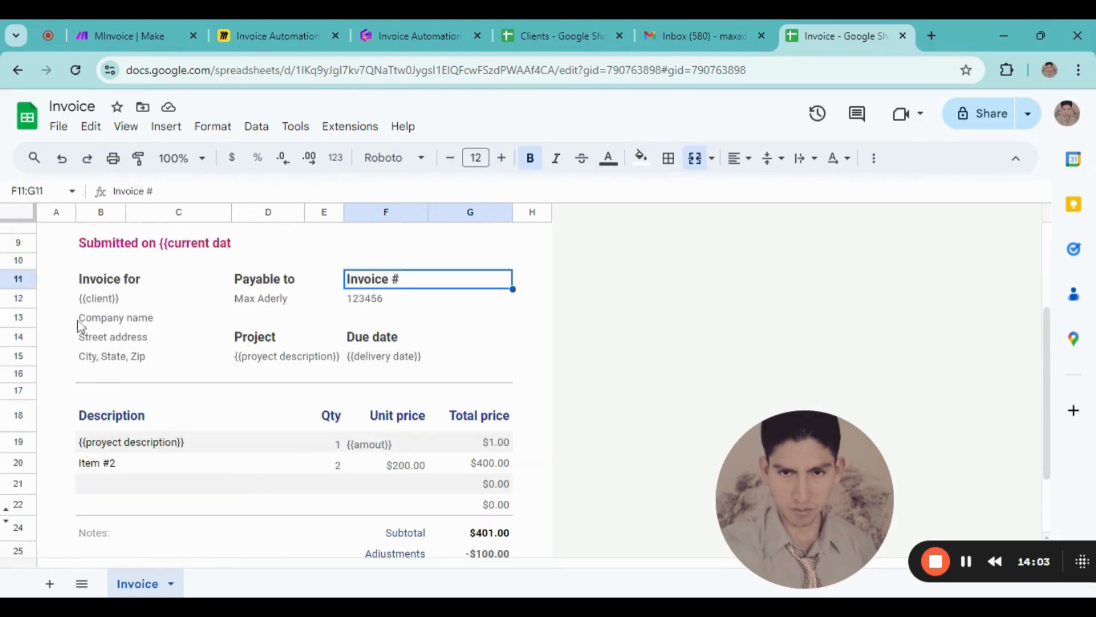
pyautogui.click(97, 305)
pyautogui.click(252, 307)
pyautogui.scroll(3, 167, 340)
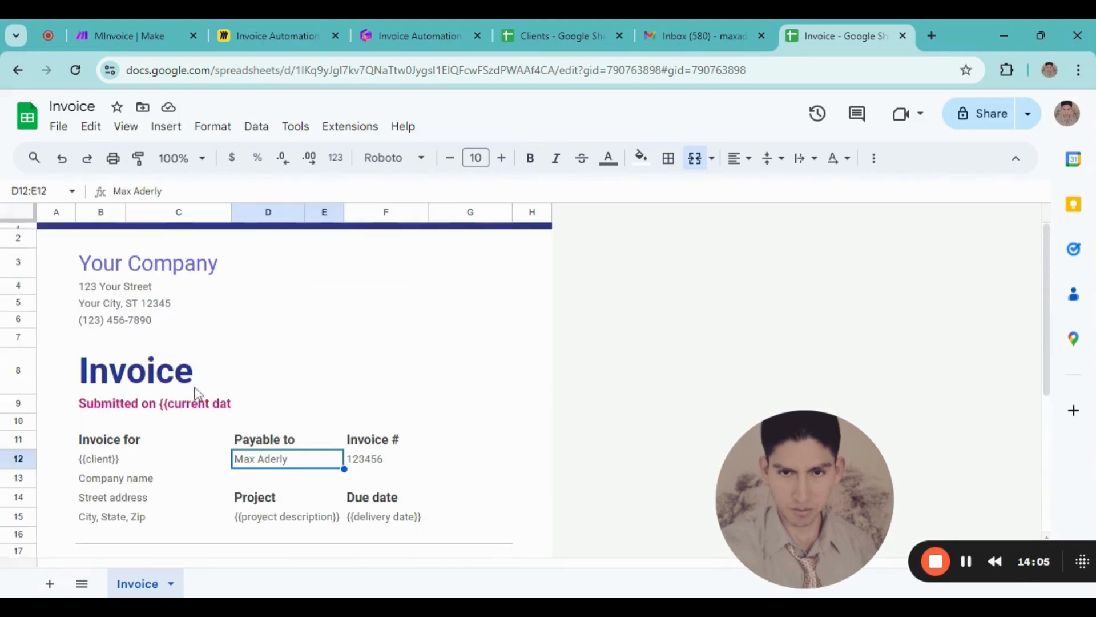
pyautogui.click(197, 403)
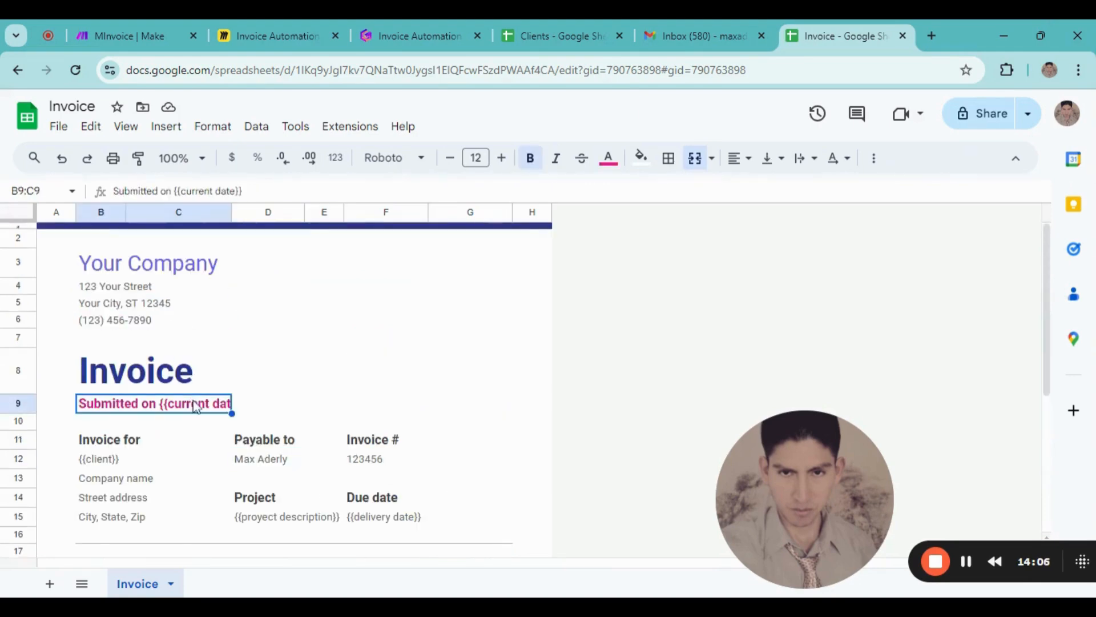
pyautogui.click(389, 521)
pyautogui.click(156, 271)
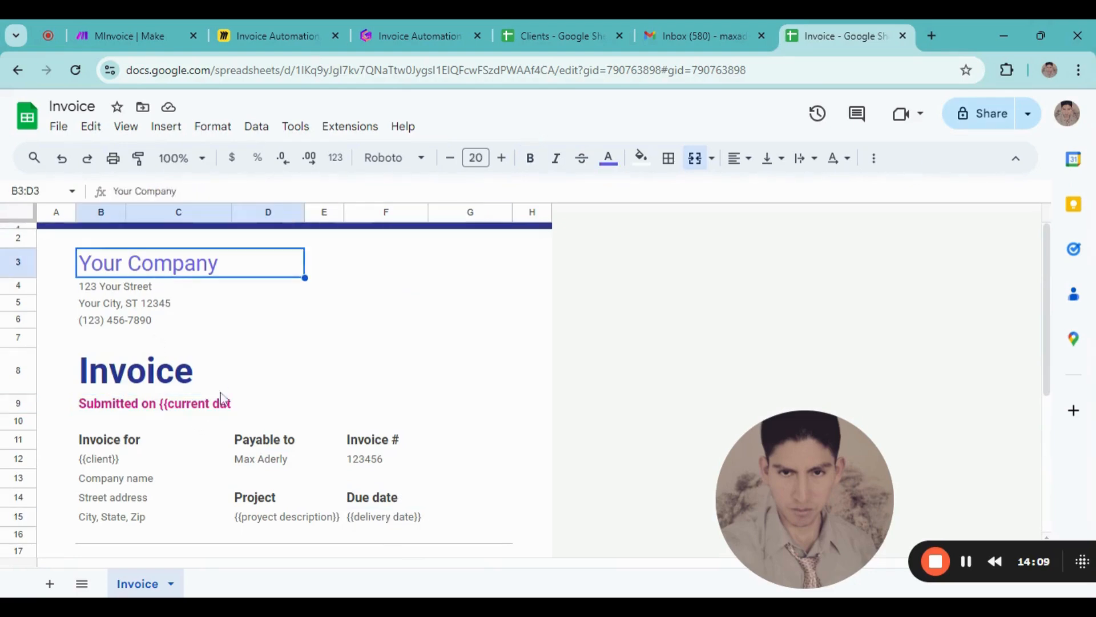
pyautogui.scroll(-5, 217, 378)
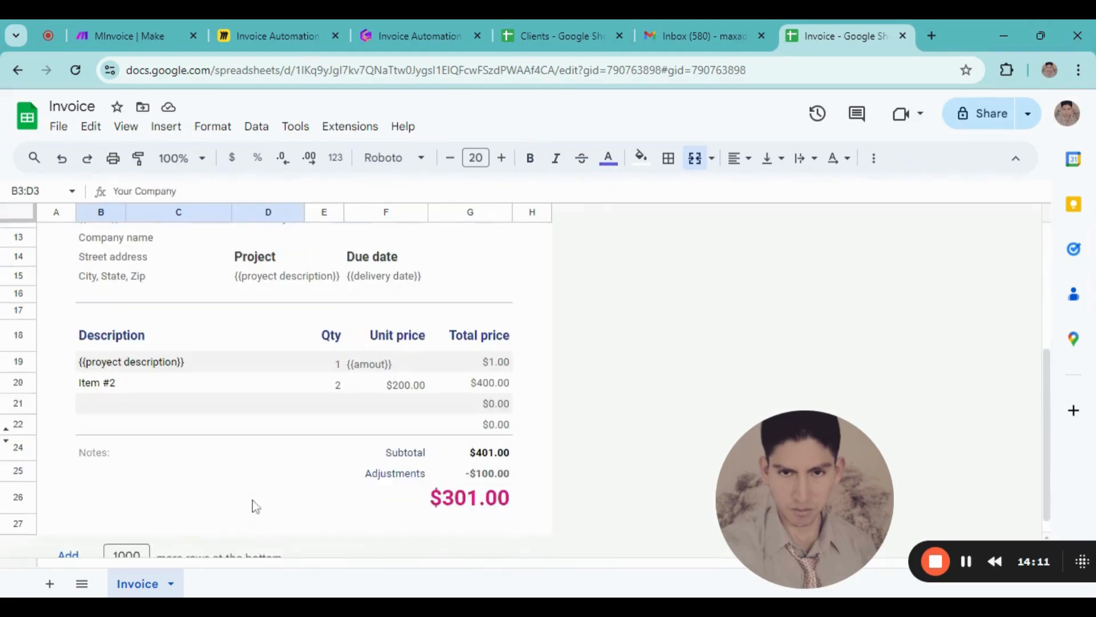
pyautogui.scroll(5, 255, 506)
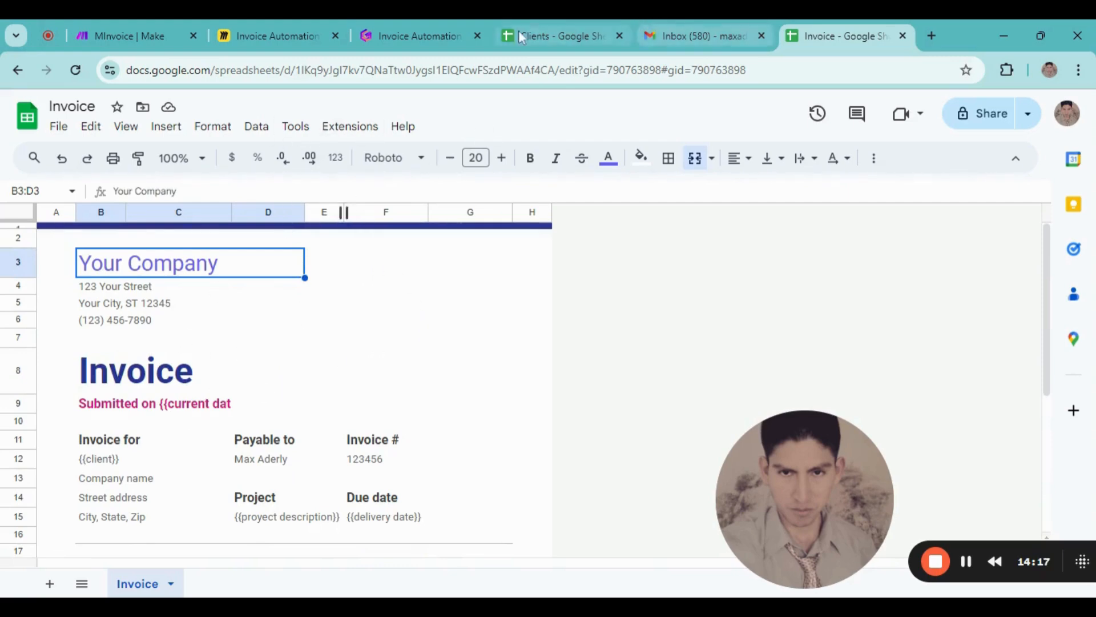
# - Switch to the Gamma document and mark the "Set up a template in Google Sheet" requirement as done
pyautogui.click(424, 29)
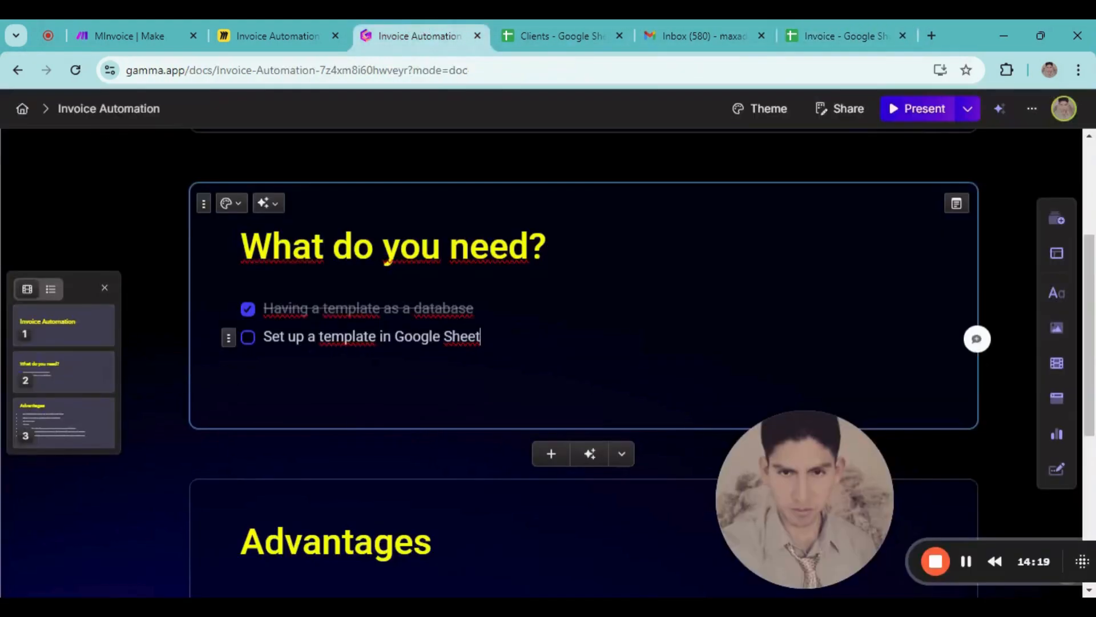
pyautogui.click(248, 337)
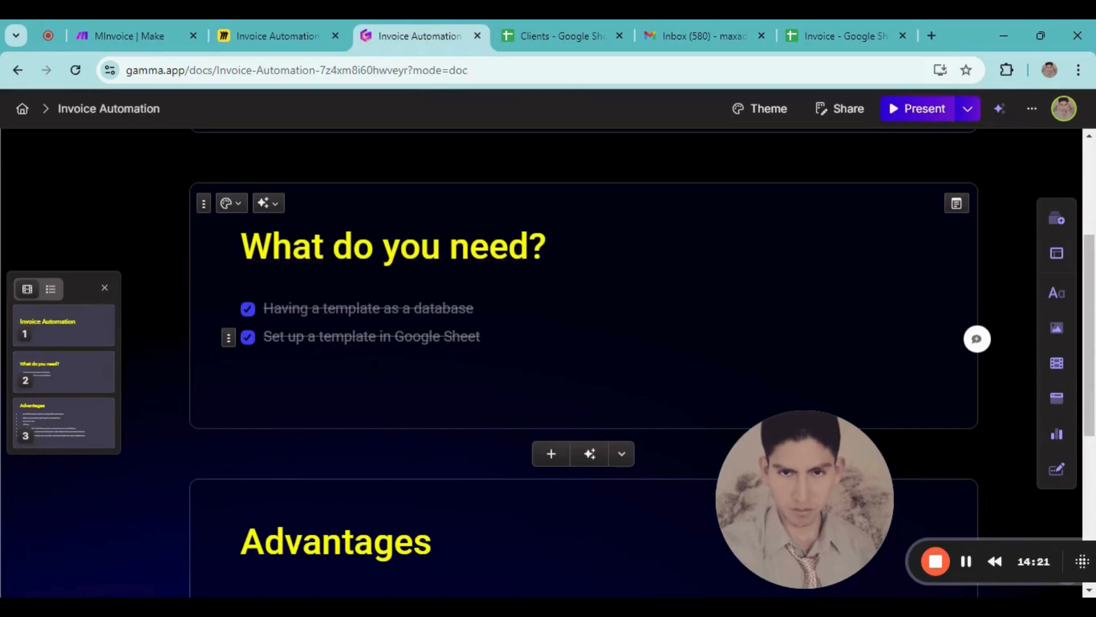
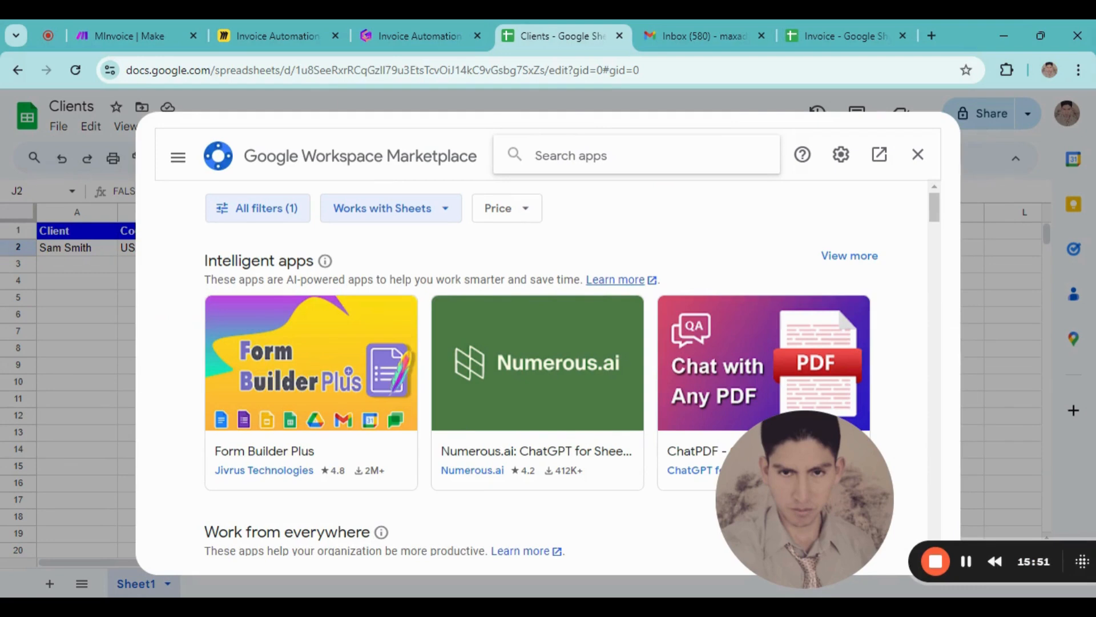
# - Search the Google Workspace Marketplace for Make for Google Sheets, check its listing and close the marketplace
pyautogui.write('make')
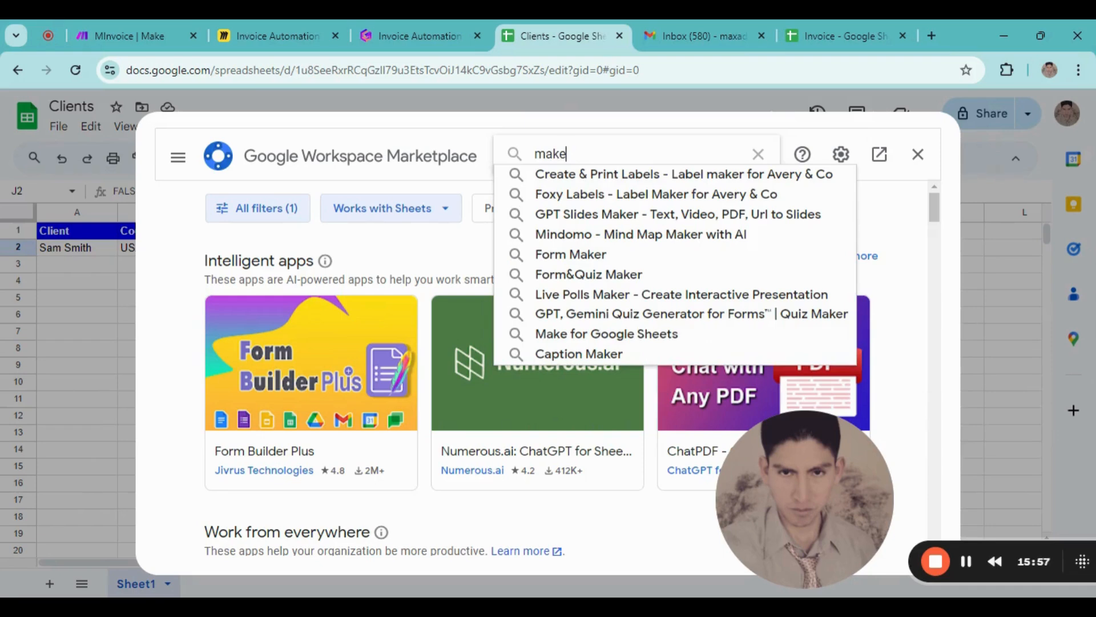
pyautogui.write(' for goo')
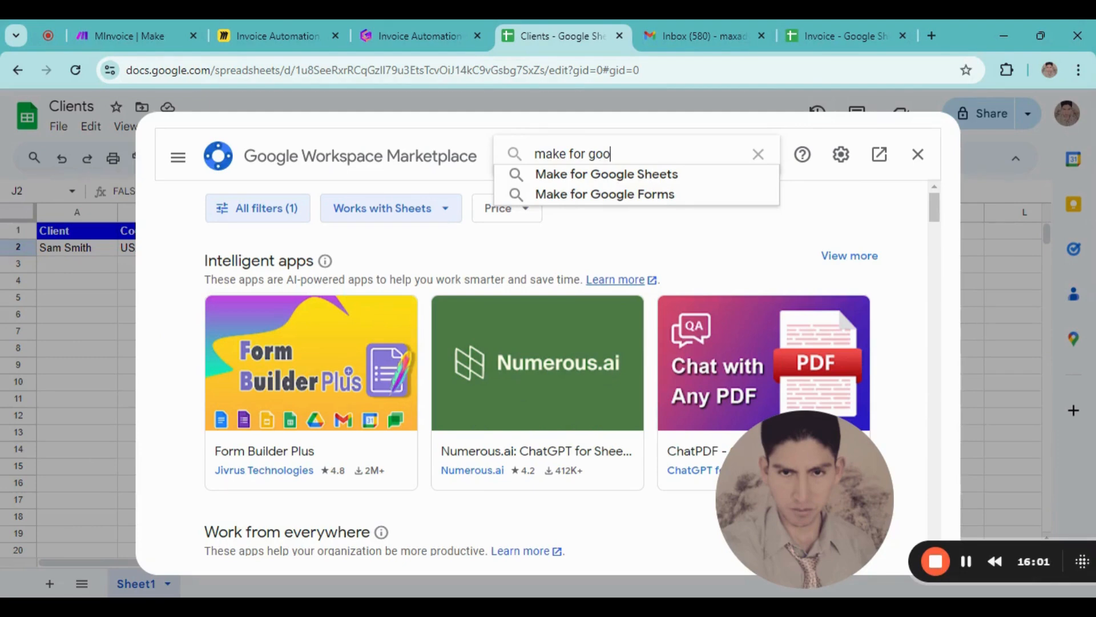
pyautogui.write('gl')
pyautogui.press('BackSpace')
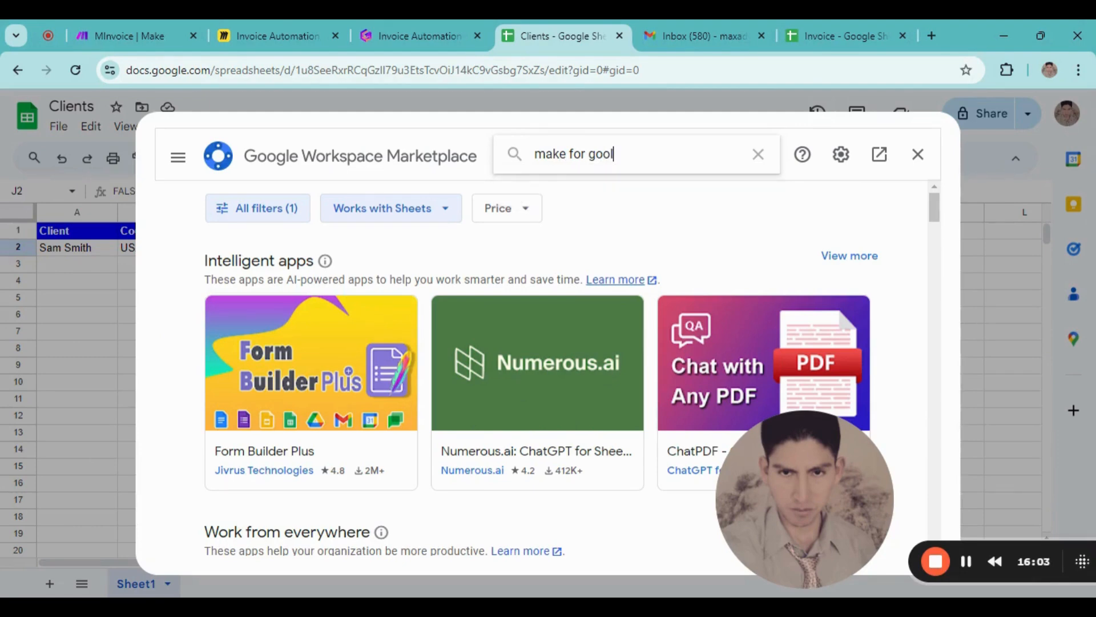
pyautogui.write('gle shee')
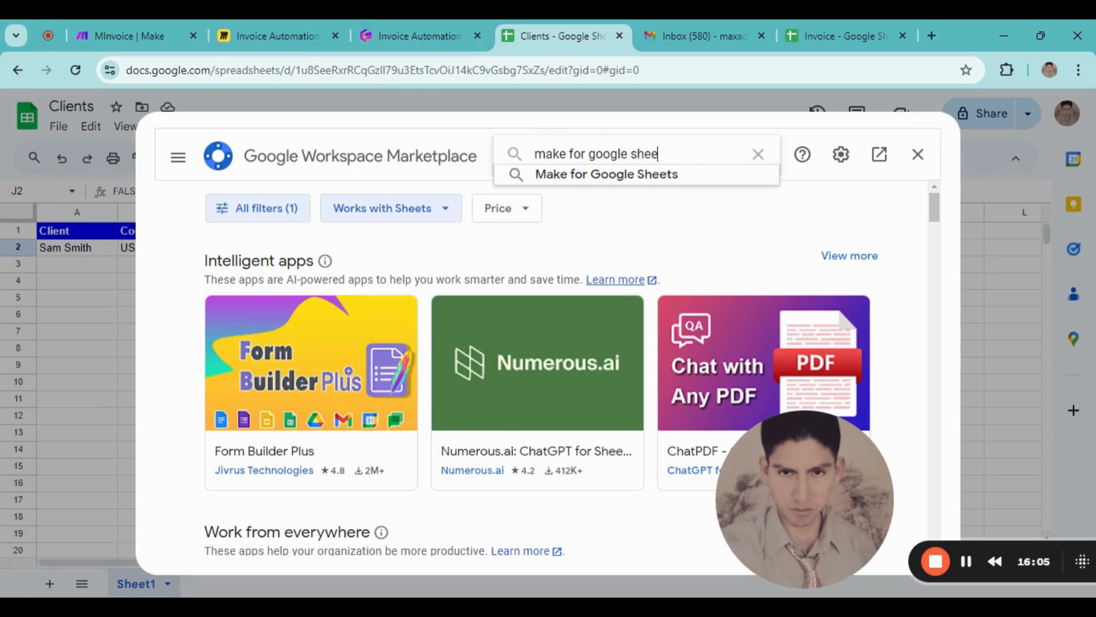
pyautogui.write('ts')
pyautogui.click(556, 182)
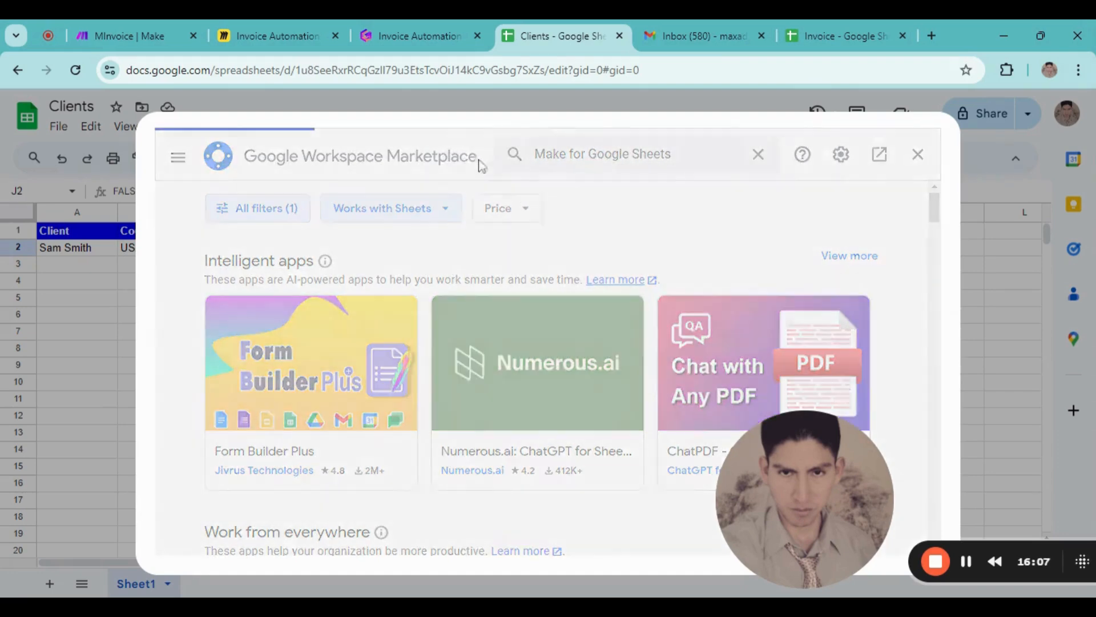
pyautogui.scroll(-2, 320, 445)
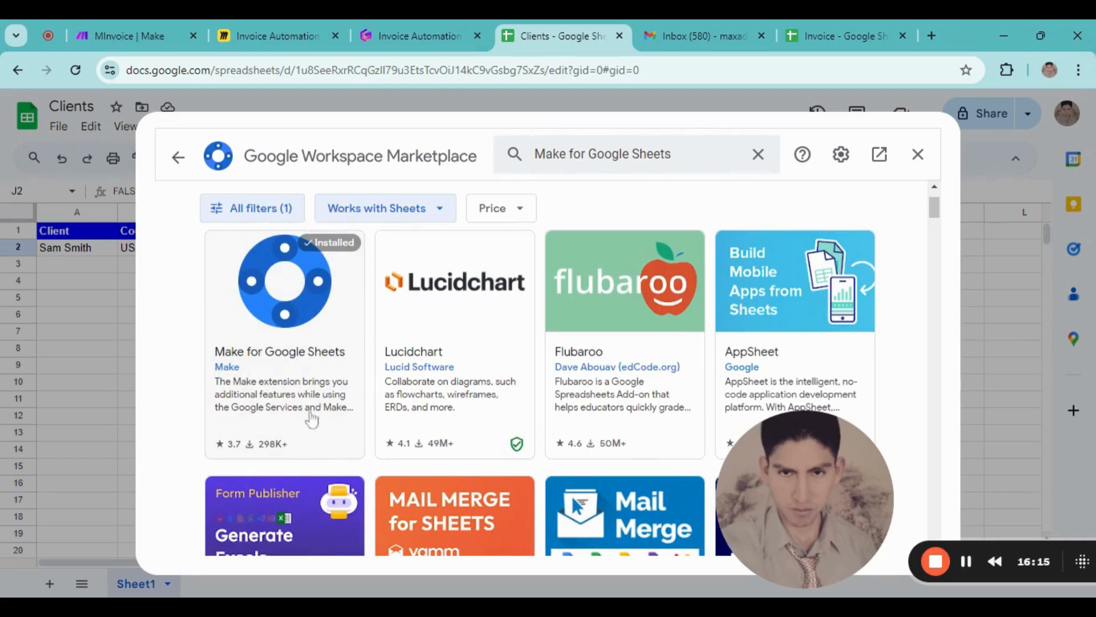
pyautogui.scroll(2, 278, 404)
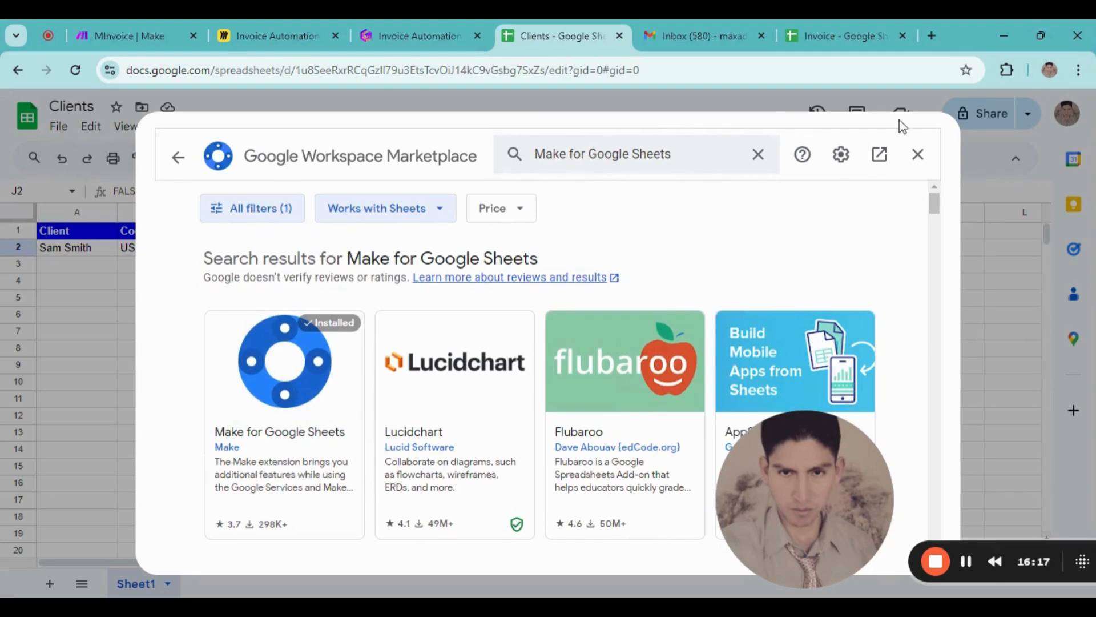
pyautogui.click(917, 165)
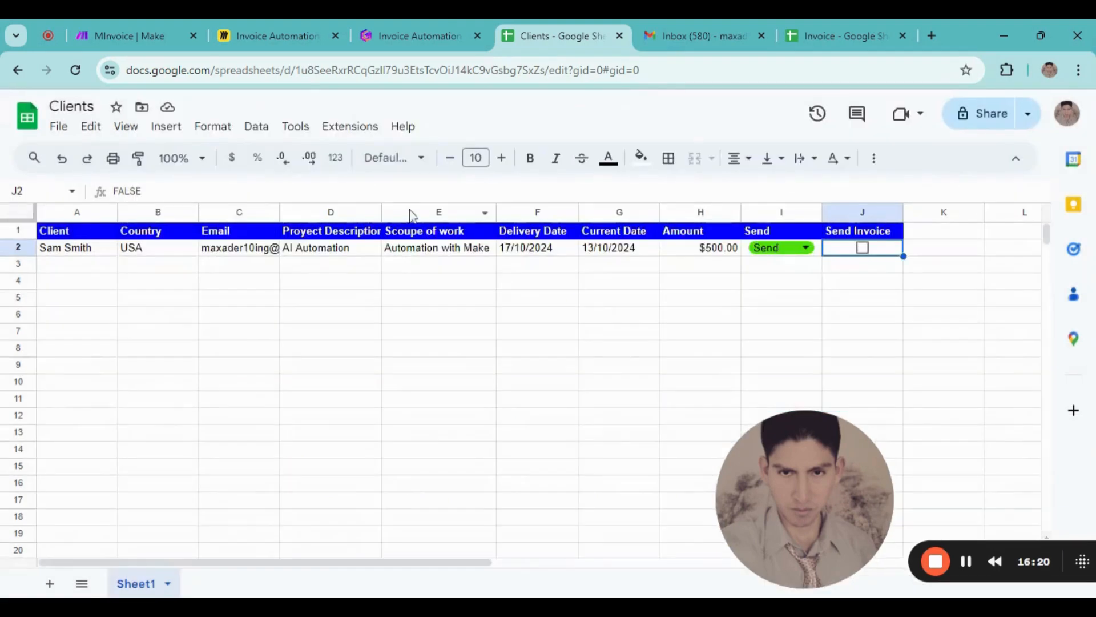
# - Open the Make for Google Sheets settings in the Clients spreadsheet and make the Webhook URL field ready for entry
pyautogui.click(338, 131)
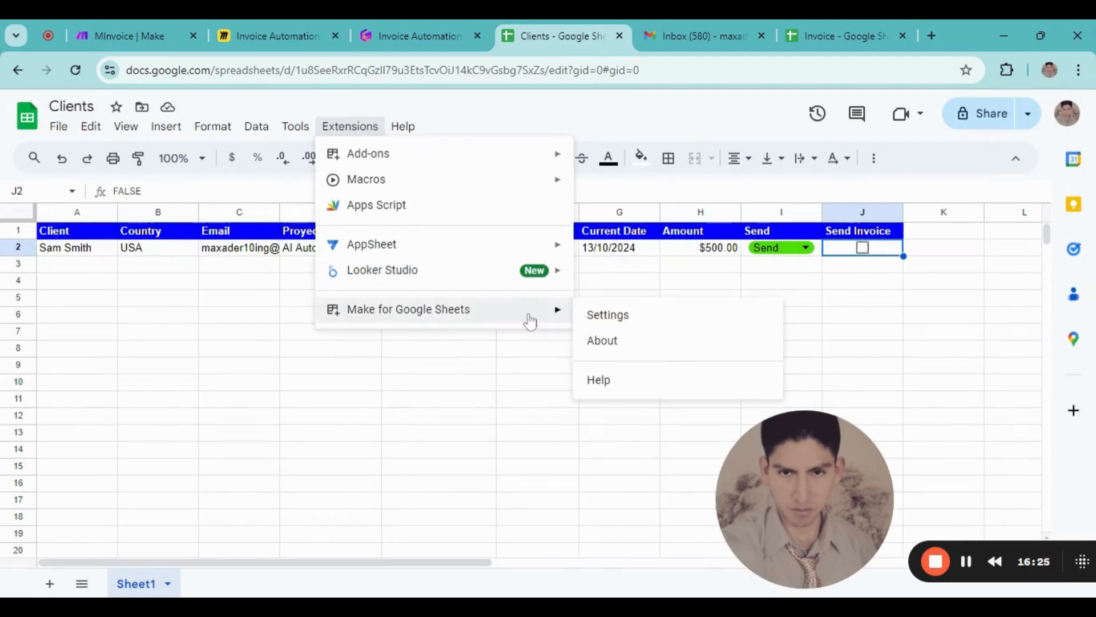
pyautogui.moveTo(372, 318)
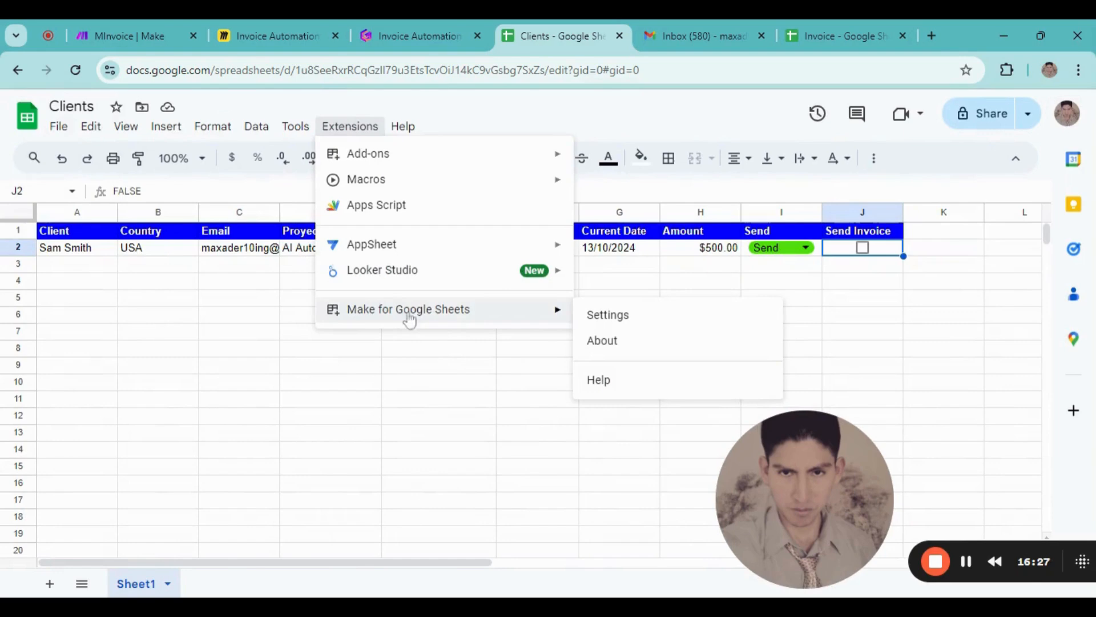
pyautogui.click(628, 321)
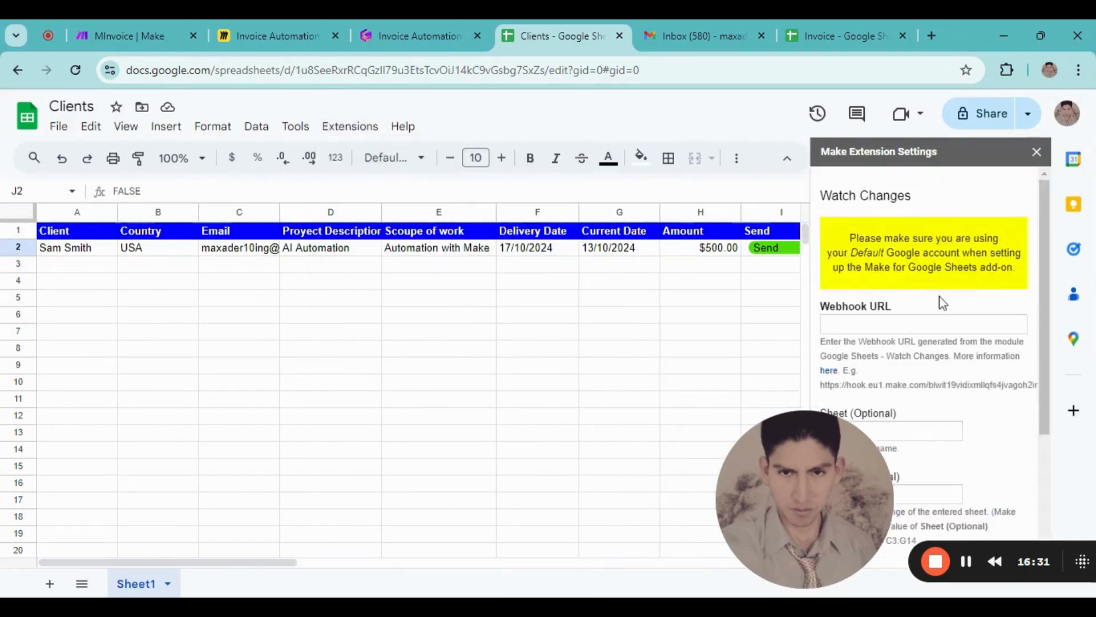
pyautogui.scroll(-2, 863, 321)
pyautogui.scroll(2, 863, 321)
pyautogui.click(923, 324)
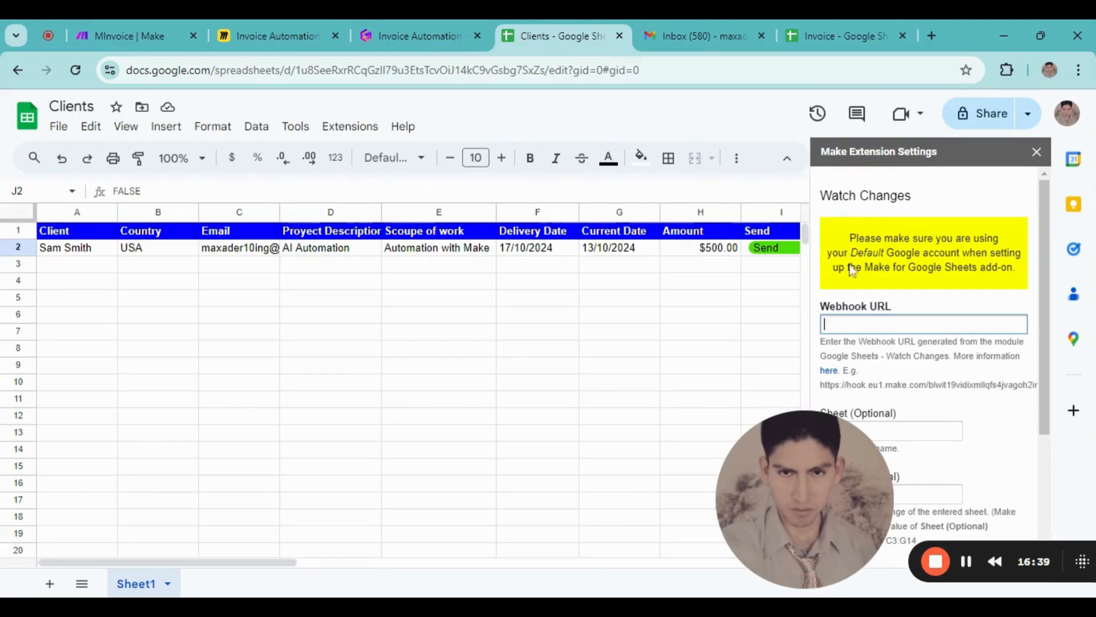
# - In the Gamma document, mark "Use the Webhook and Trigger from Google Sheet" as done and add the requirement "Automate on Make.com"
pyautogui.click(413, 35)
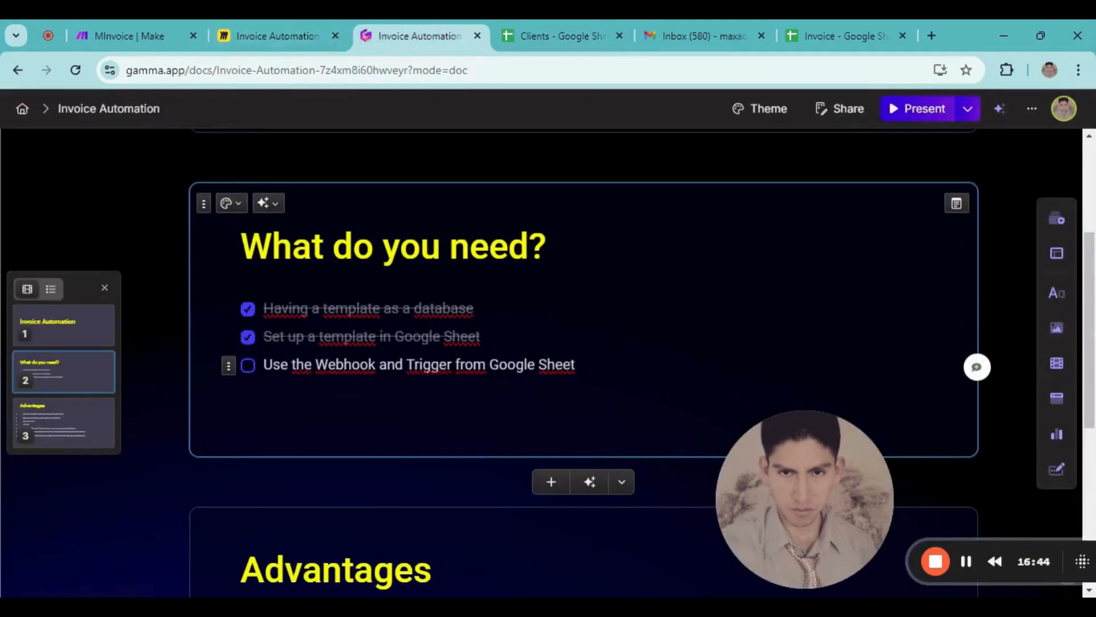
pyautogui.click(248, 369)
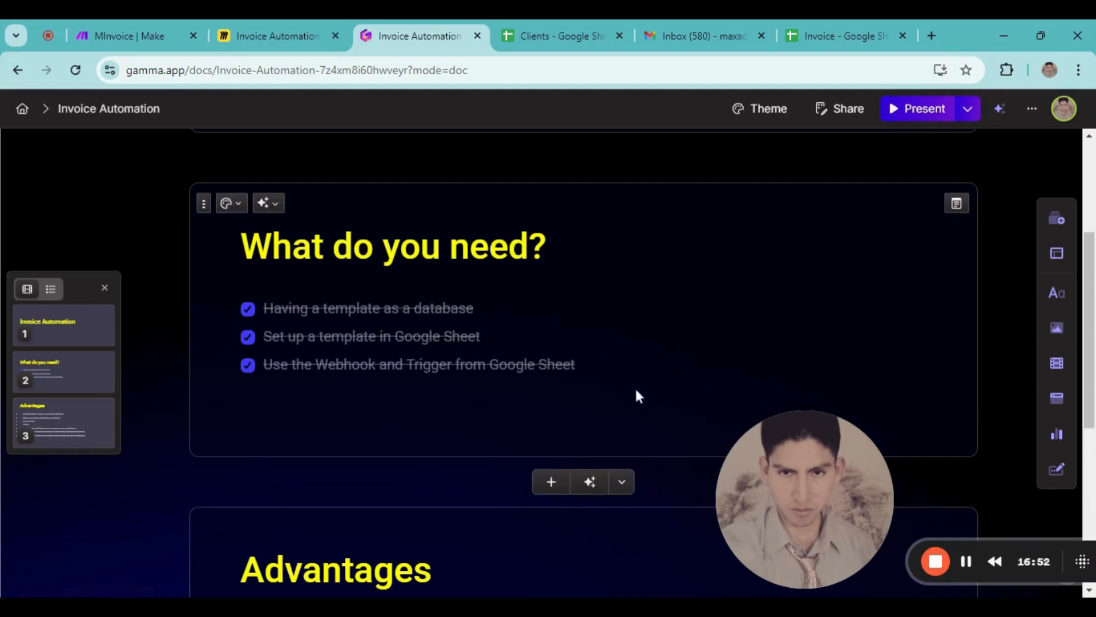
pyautogui.press('Return')
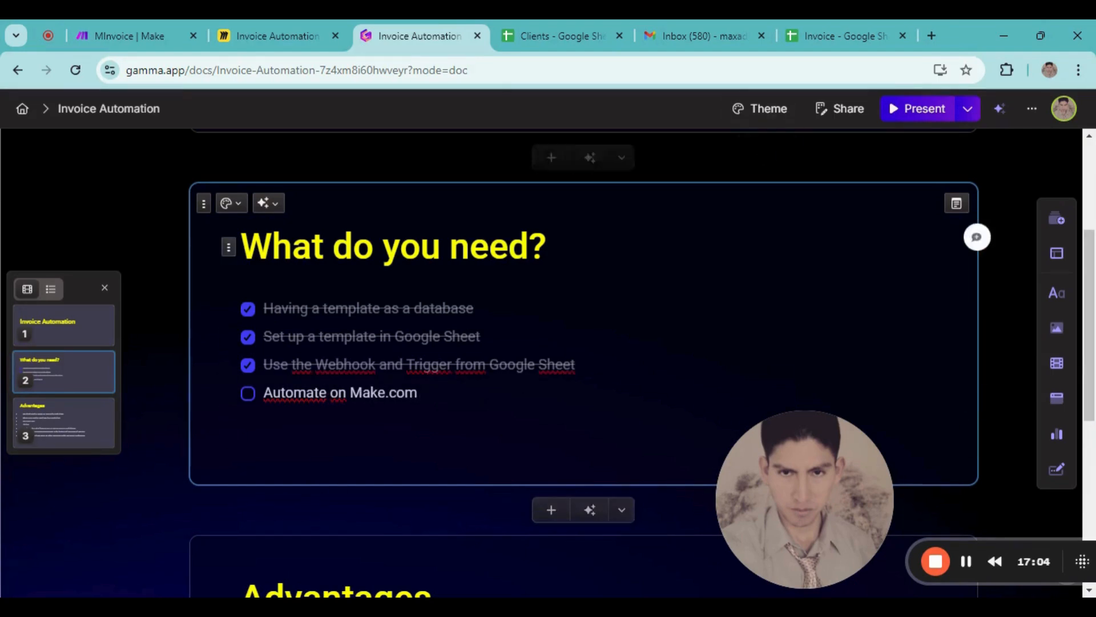
# - Switch to Make and look at its public home page in a separate browser tab
pyautogui.click(136, 37)
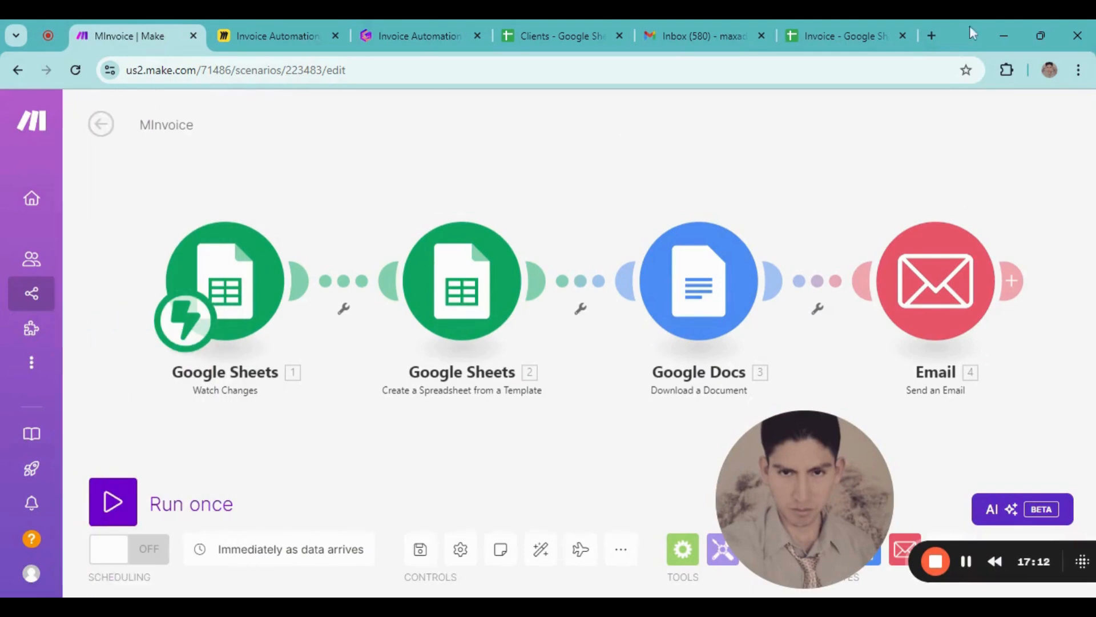
pyautogui.click(937, 36)
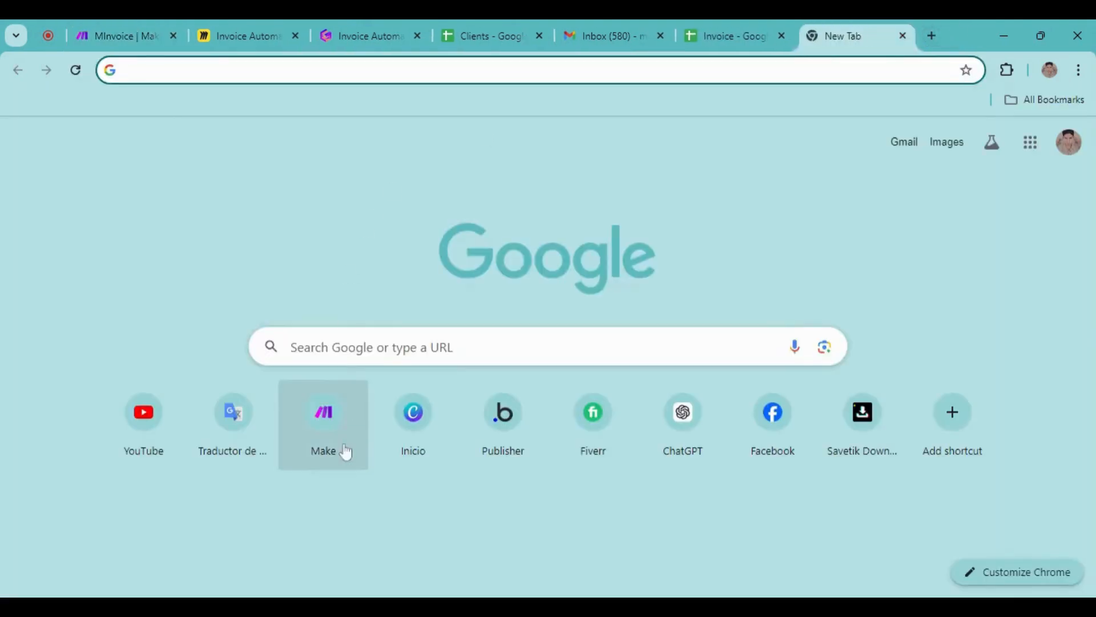
pyautogui.click(337, 449)
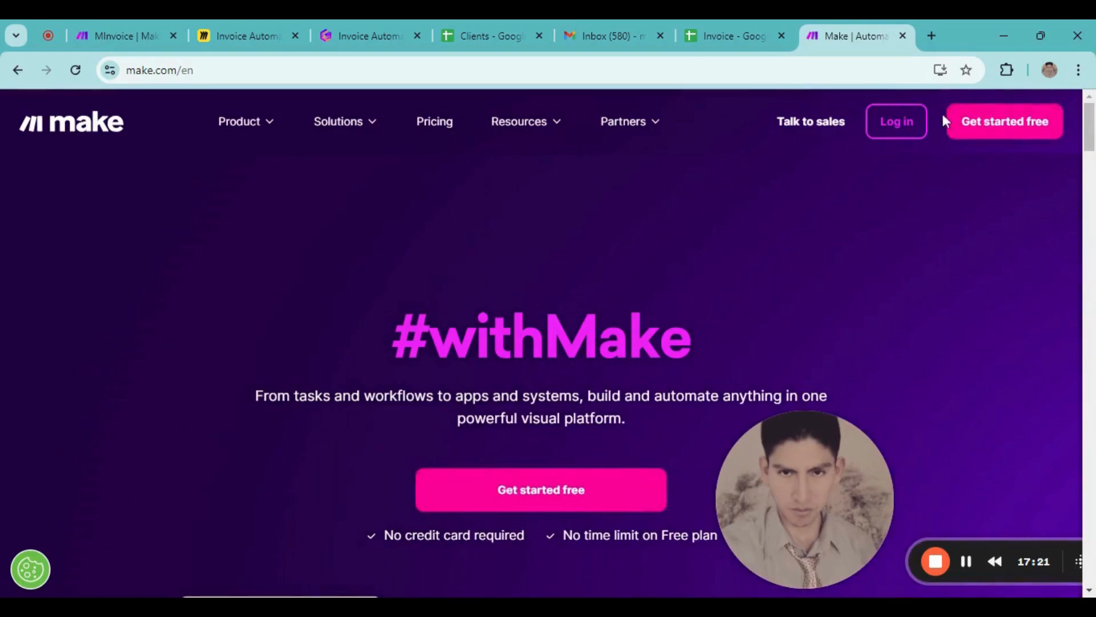
pyautogui.click(903, 35)
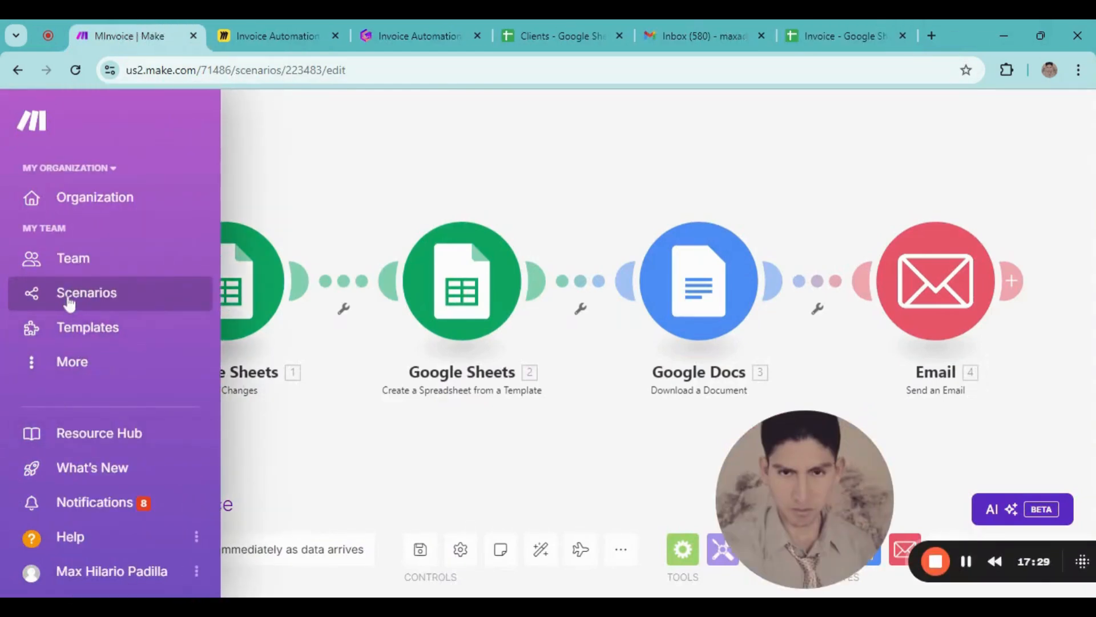
# - Create a new scenario in Make and choose Google Sheets as the app for its first module
pyautogui.click(69, 304)
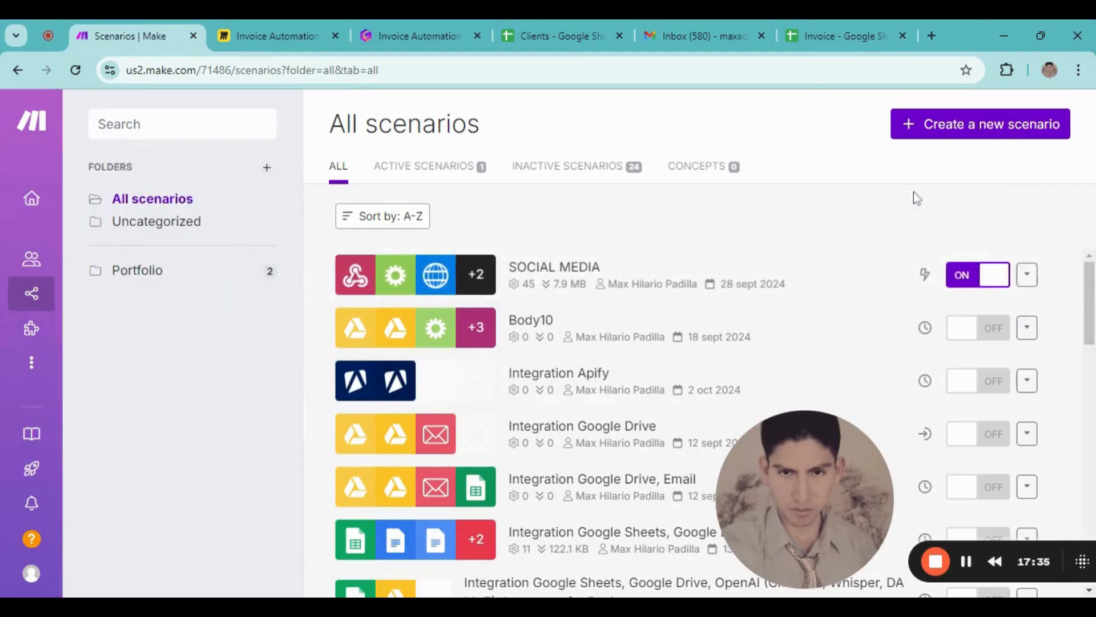
pyautogui.click(922, 134)
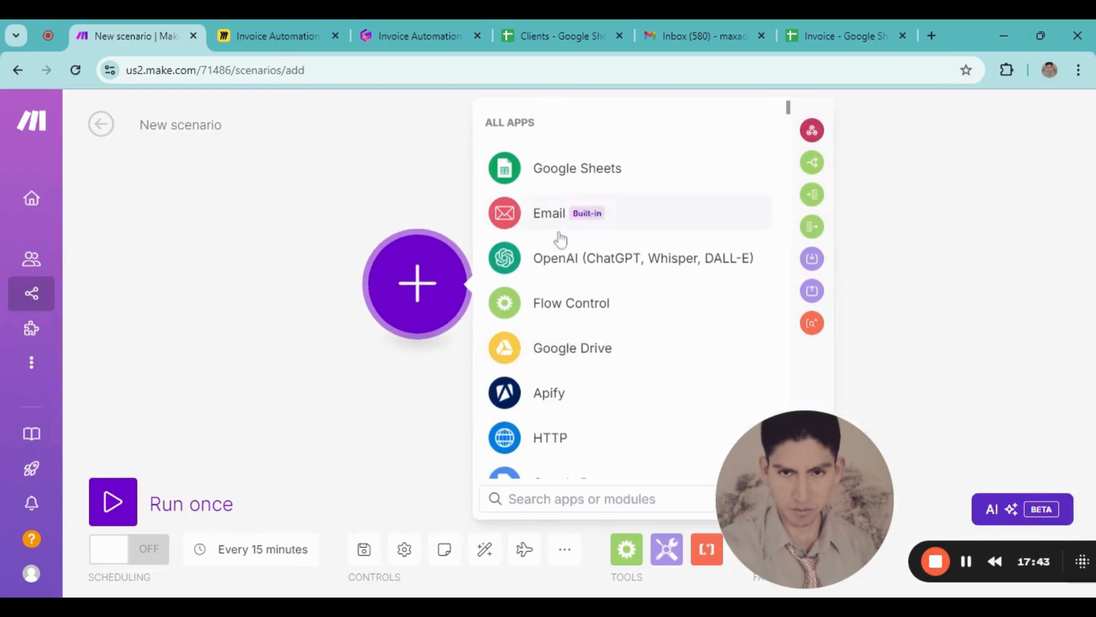
pyautogui.click(554, 184)
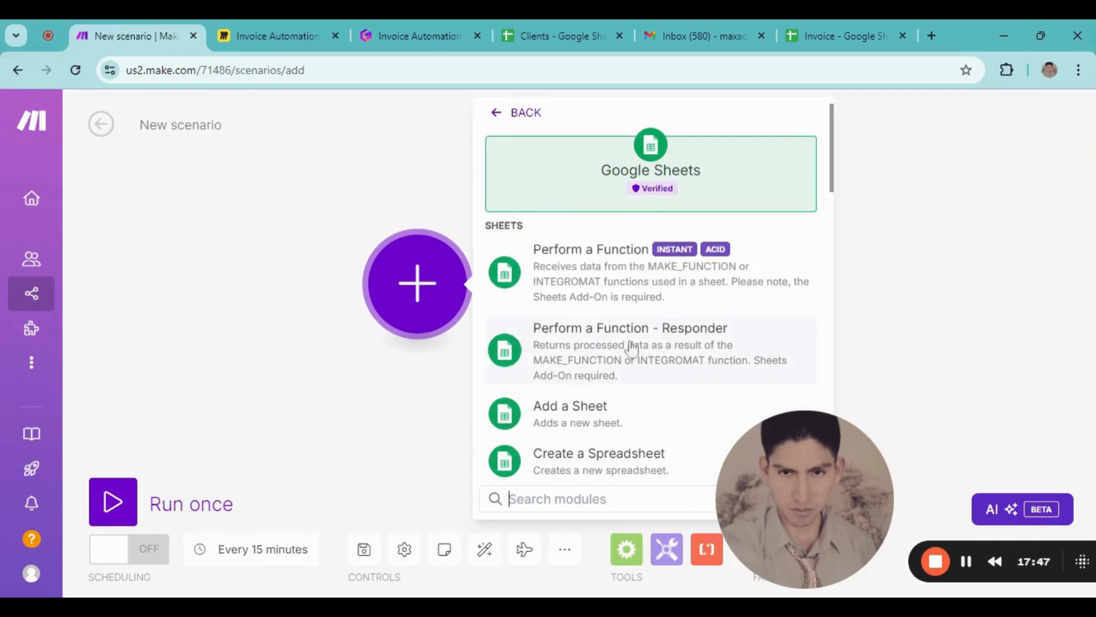
# - Examine the available Google Sheets modules, comparing the Watch New Rows and Watch Changes triggers
pyautogui.moveTo(865, 482); pyautogui.dragTo(165, 464)
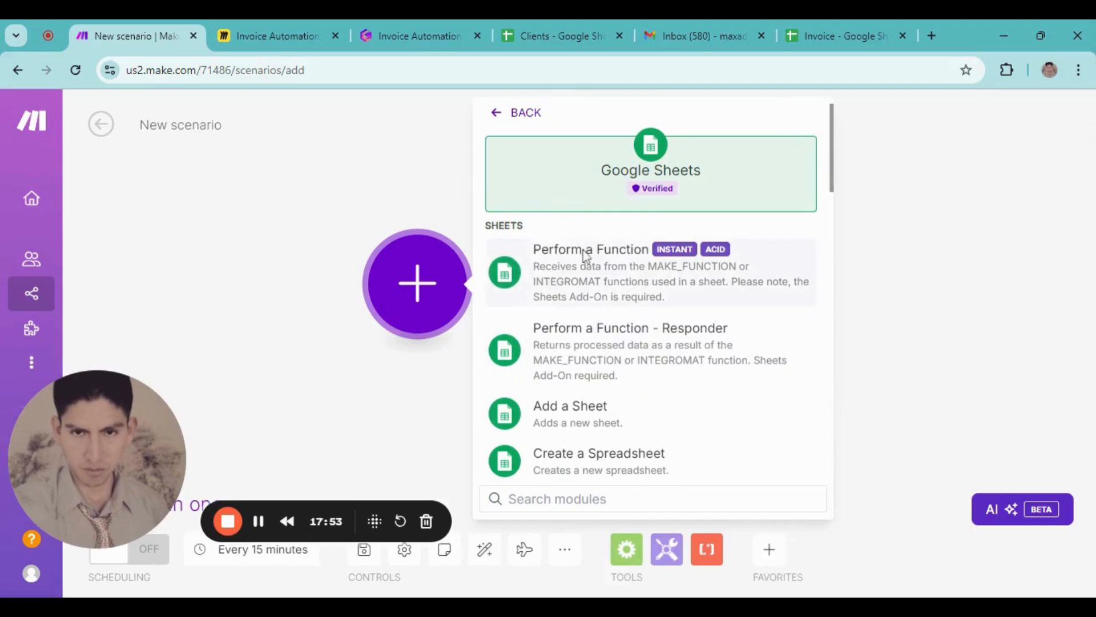
pyautogui.scroll(-8, 588, 337)
pyautogui.scroll(-3, 588, 354)
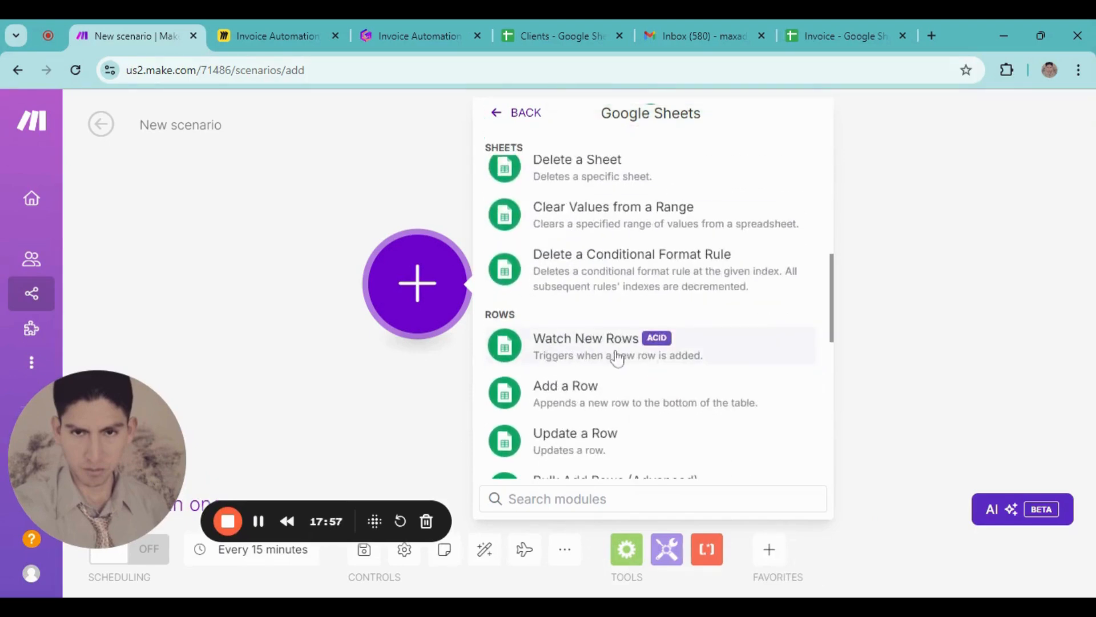
pyautogui.scroll(-5, 615, 360)
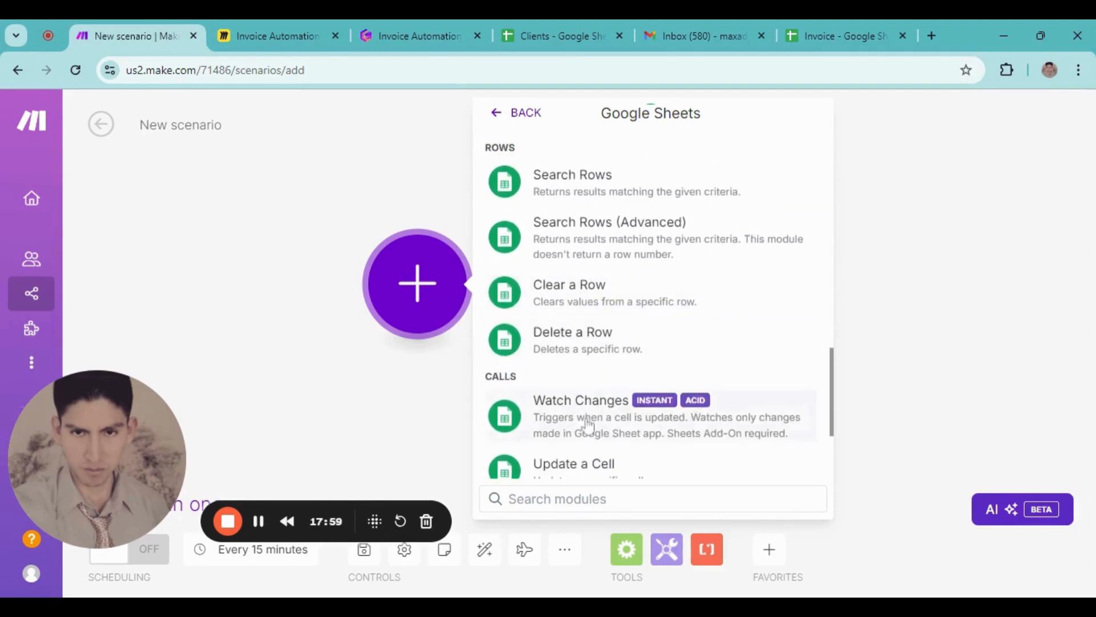
pyautogui.scroll(4, 581, 399)
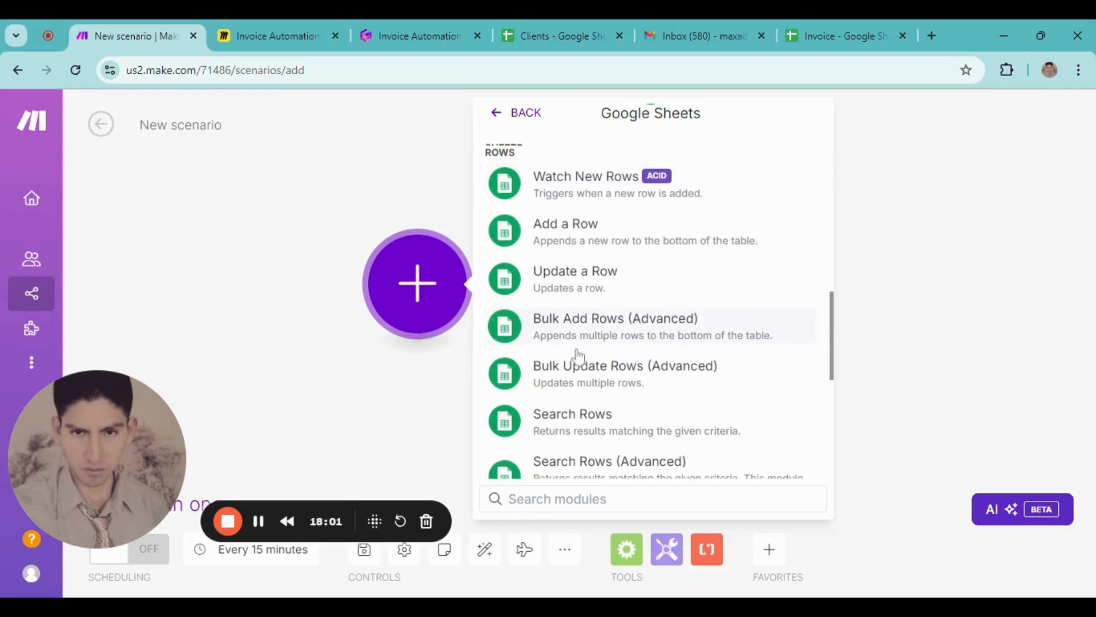
pyautogui.scroll(-1, 575, 354)
pyautogui.scroll(3, 557, 309)
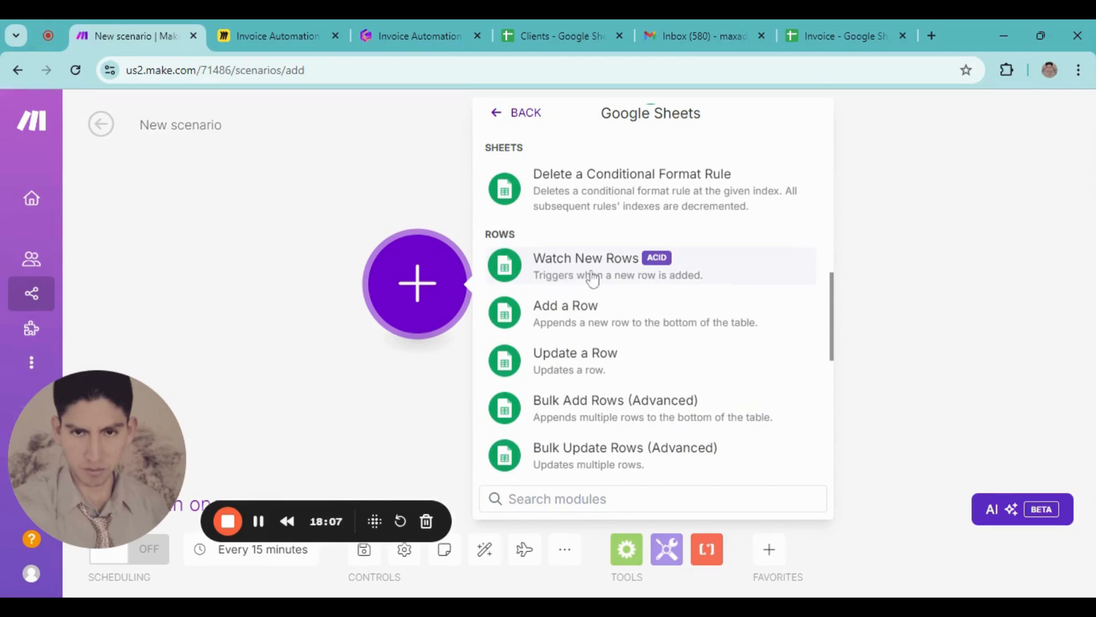
pyautogui.scroll(-7, 629, 297)
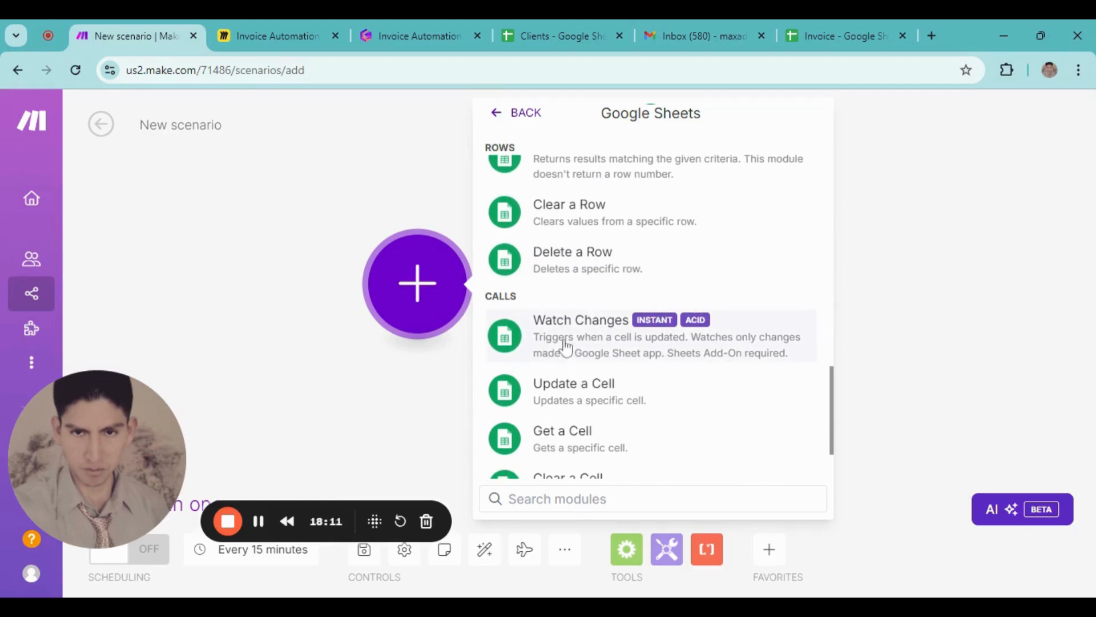
# - Check the Make extension's Watch Changes settings in the Clients spreadsheet and return to the new Make scenario
pyautogui.click(809, 30)
pyautogui.click(550, 37)
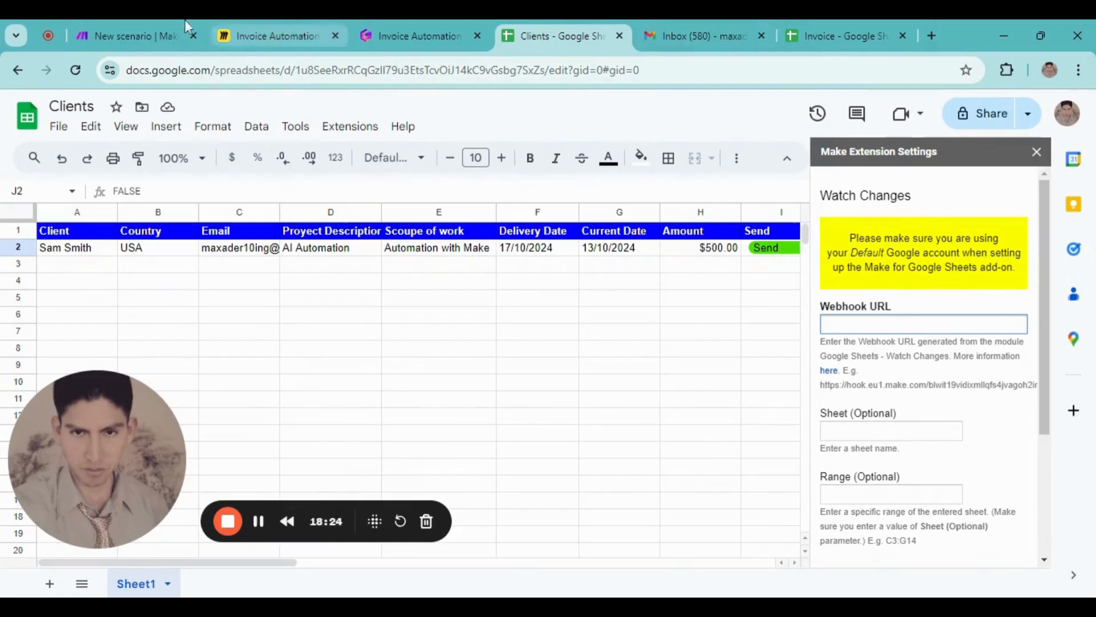
pyautogui.click(133, 23)
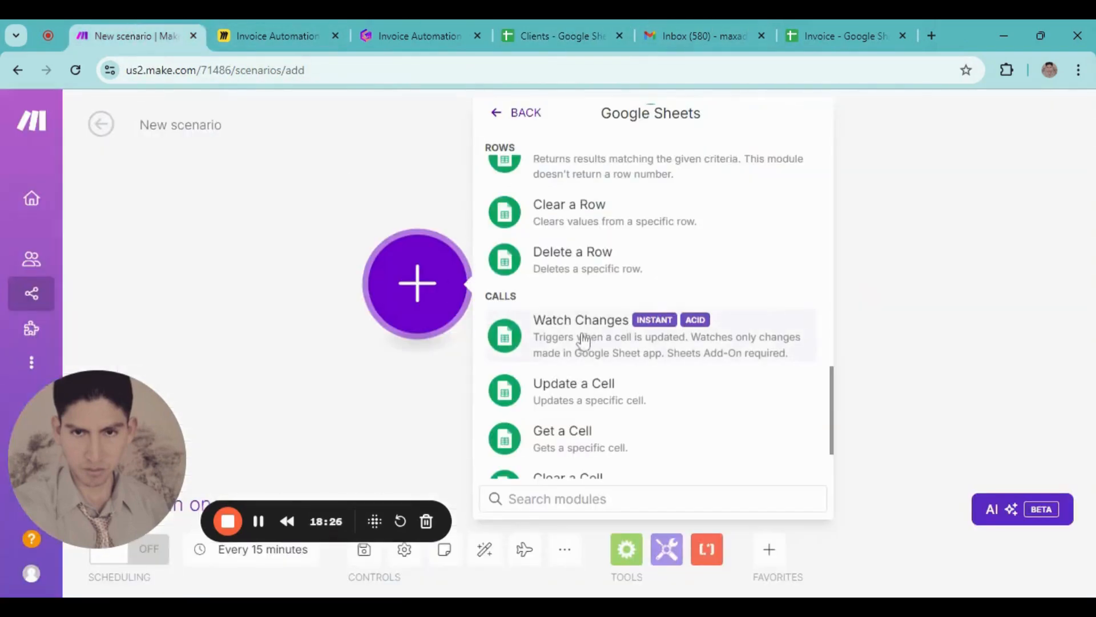
# - Add the Google Sheets Watch Changes trigger as the scenario's first module
pyautogui.scroll(2, 574, 288)
pyautogui.scroll(-3, 565, 294)
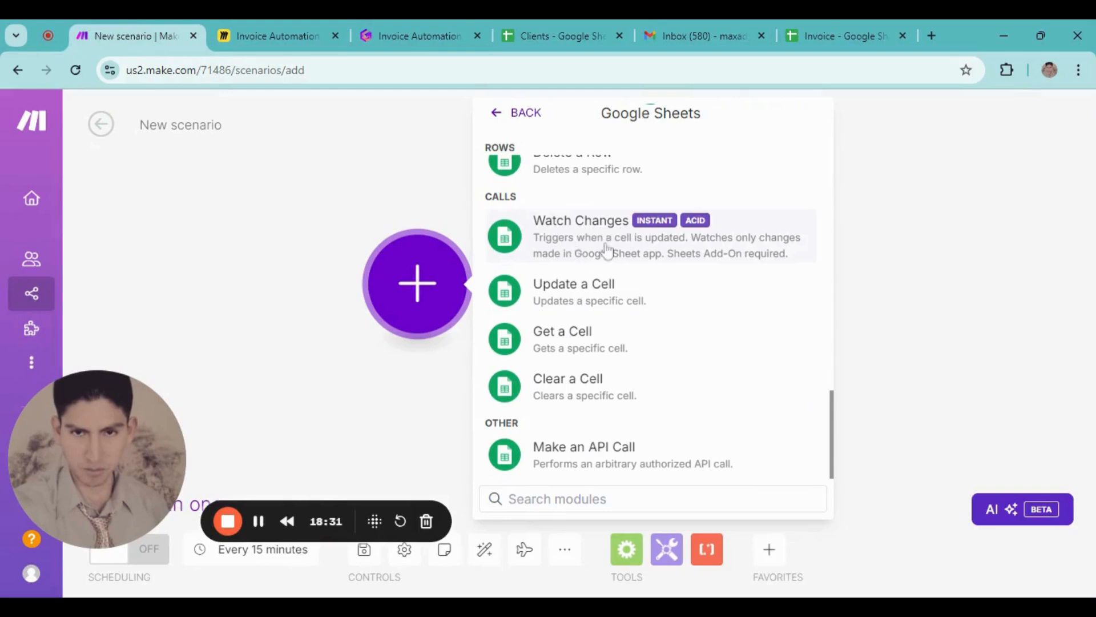
pyautogui.click(564, 242)
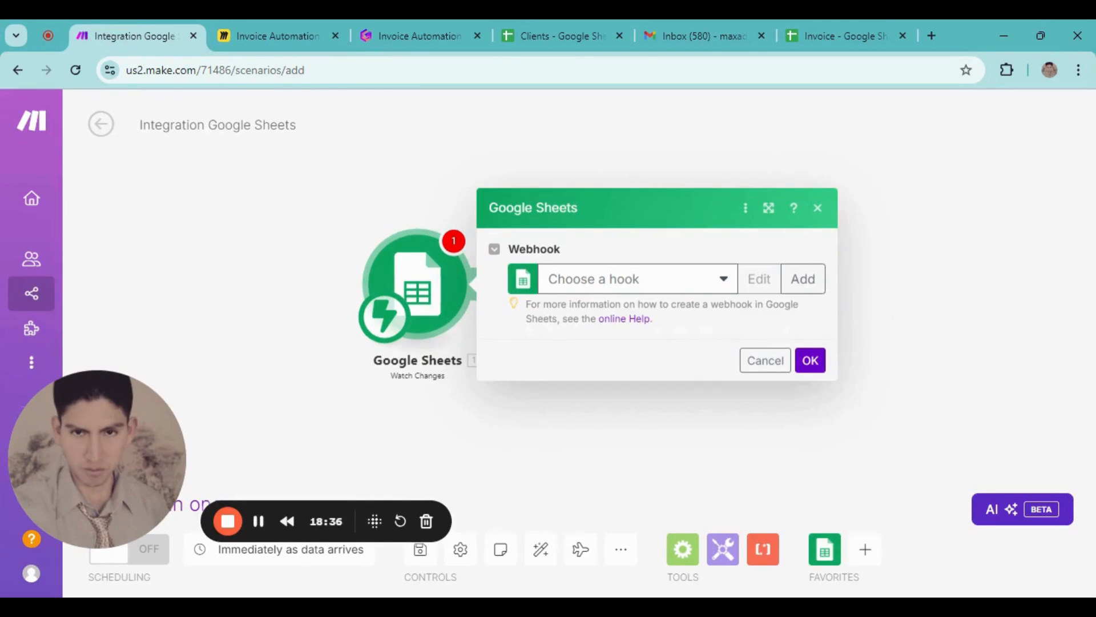
# - Create a webhook named My Edit webhook for the Watch Changes trigger and copy its address
pyautogui.click(805, 279)
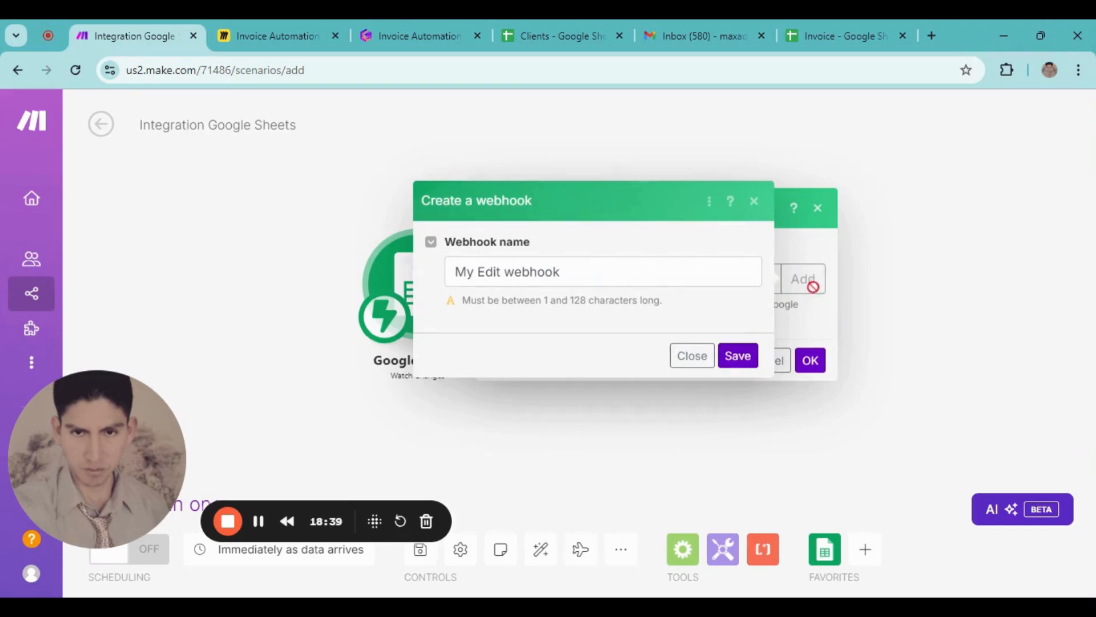
pyautogui.click(742, 356)
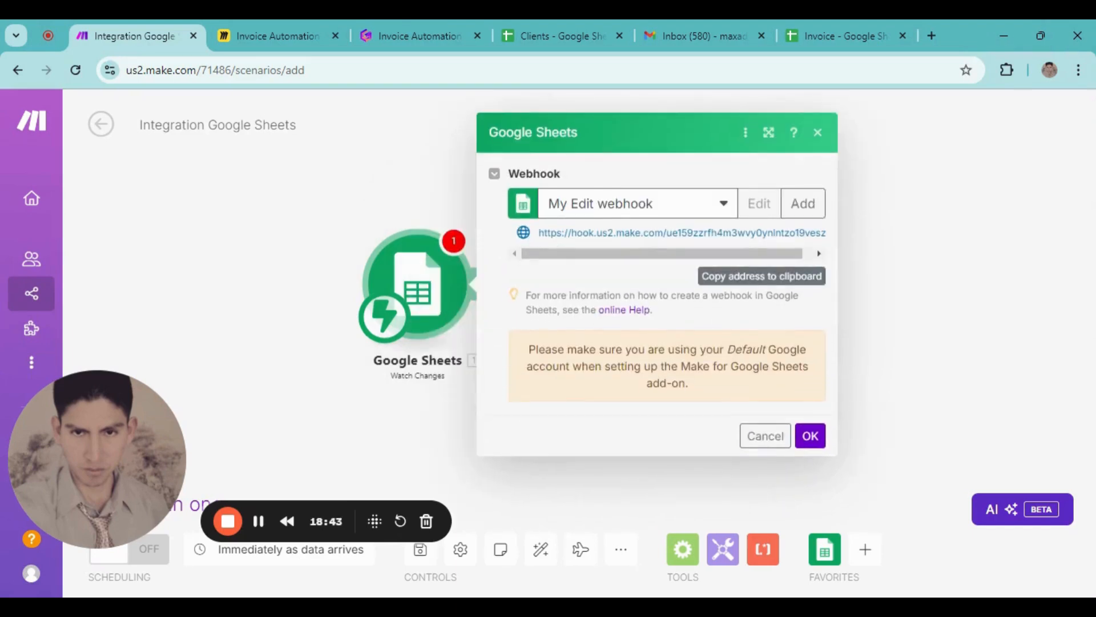
pyautogui.click(728, 287)
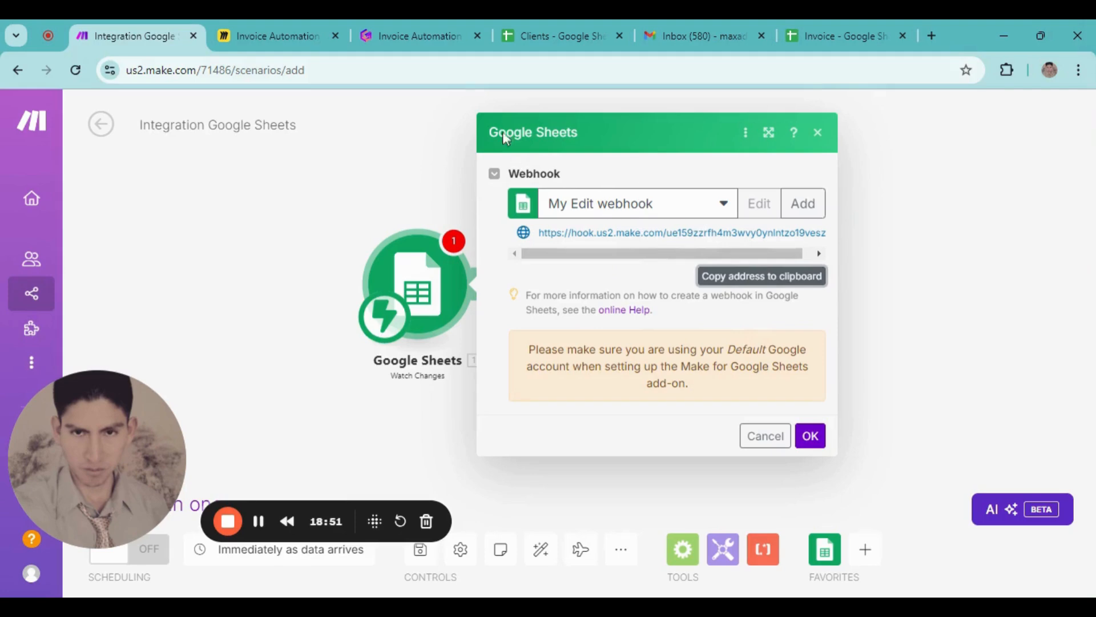
# - In the Clients spreadsheet, paste the copied webhook address into the Make extension's Watch Changes Webhook URL and save the settings
pyautogui.click(566, 36)
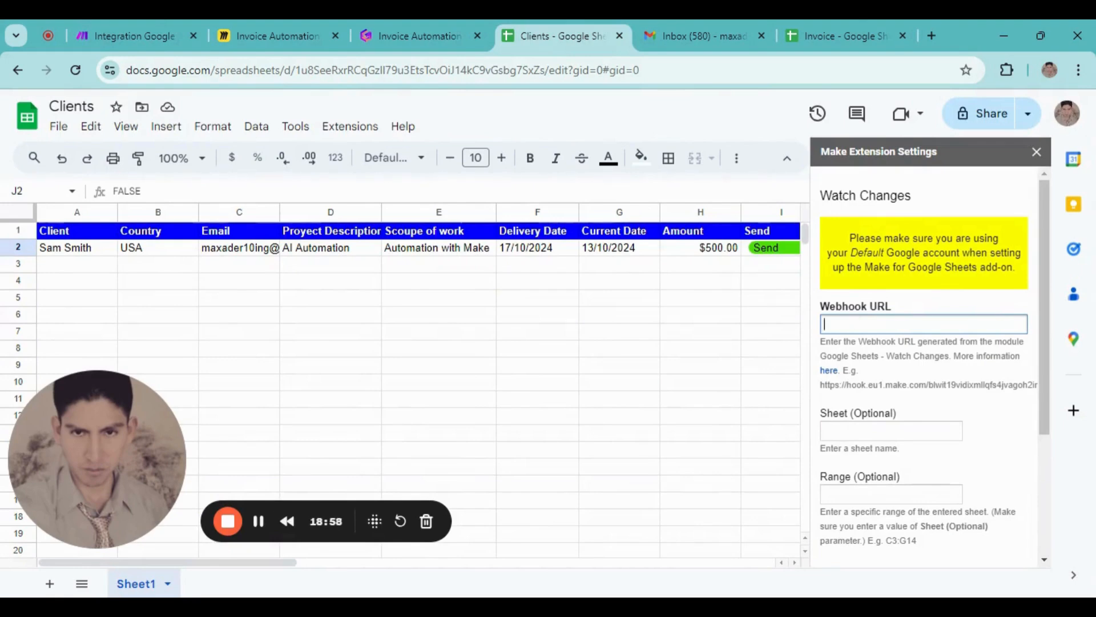
pyautogui.hotkey('ctrl', 'v')
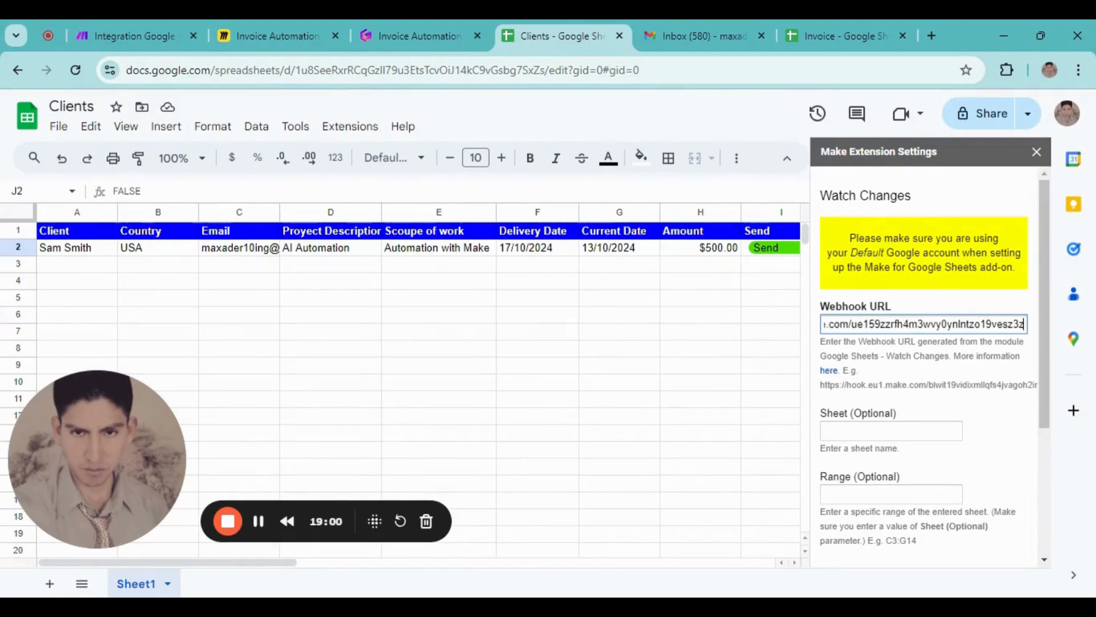
pyautogui.click(817, 352)
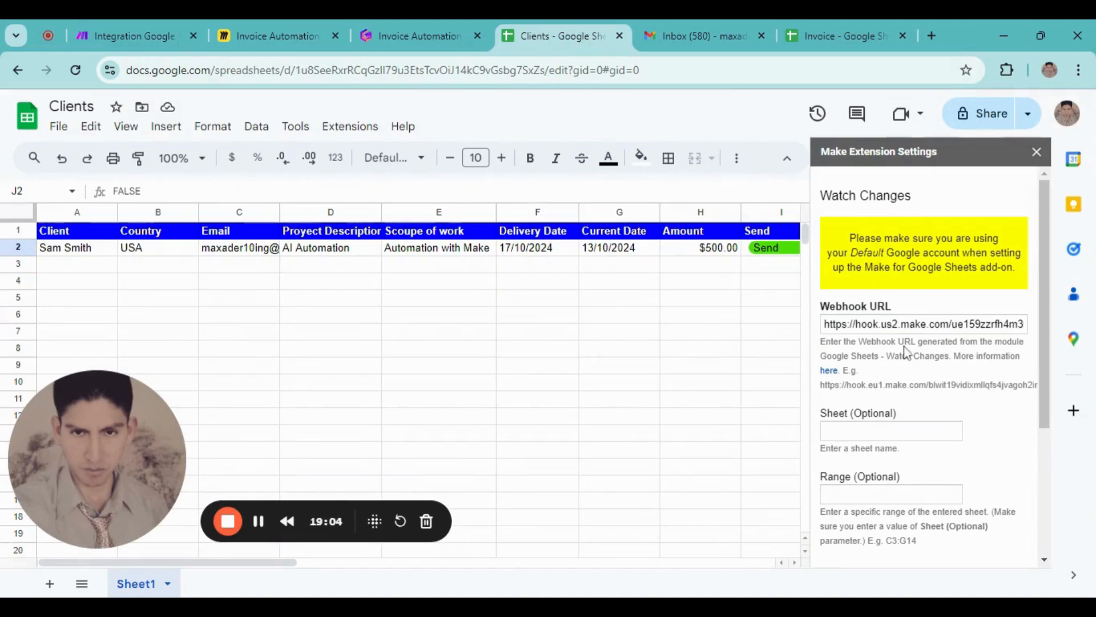
pyautogui.scroll(-4, 915, 314)
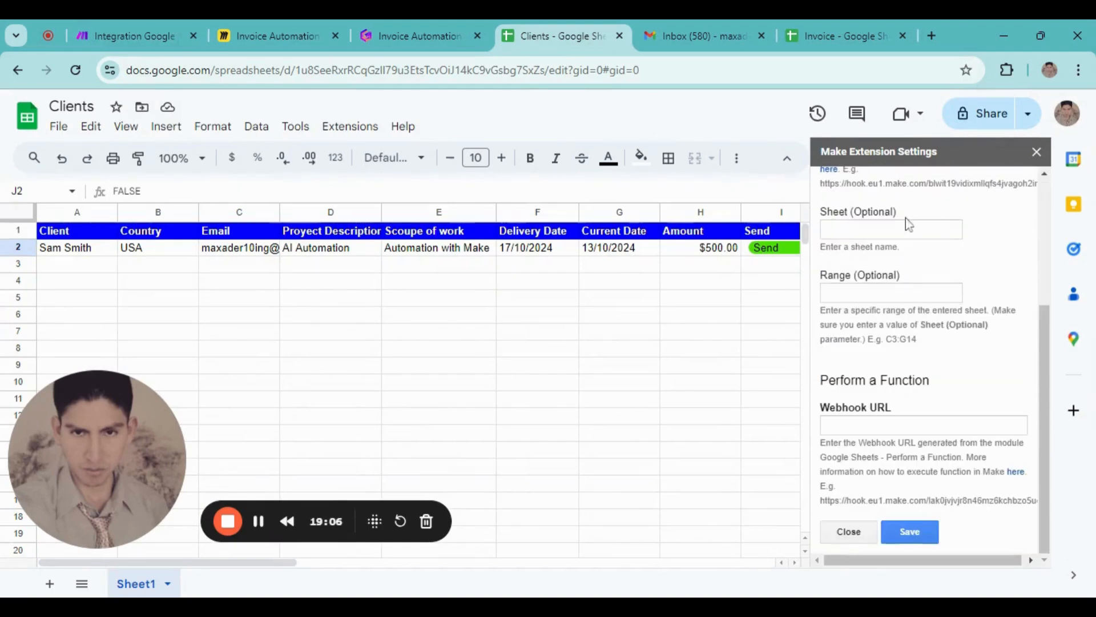
pyautogui.click(913, 533)
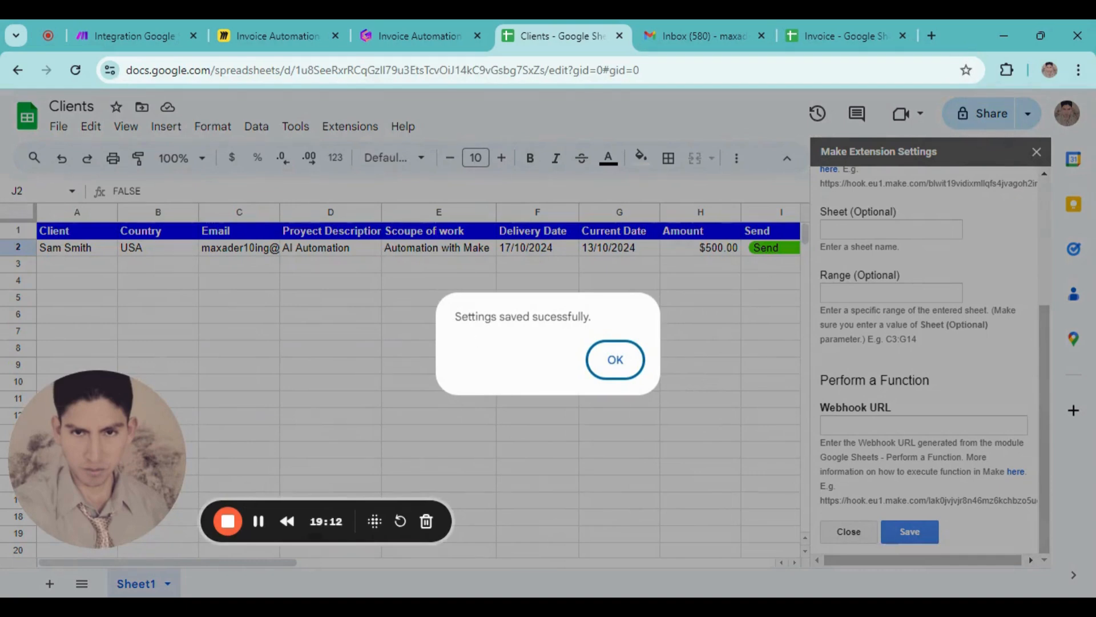
pyautogui.click(617, 361)
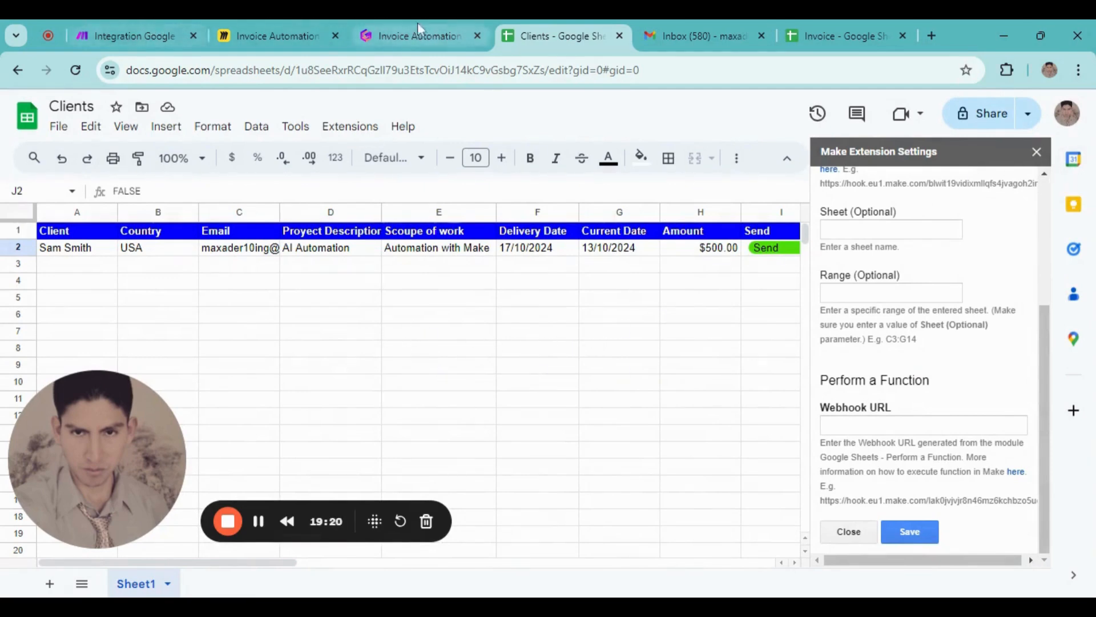
# - Confirm the Watch Changes trigger in Make and add the Google Sheets Create a Spreadsheet from a Template module after it
pyautogui.click(131, 35)
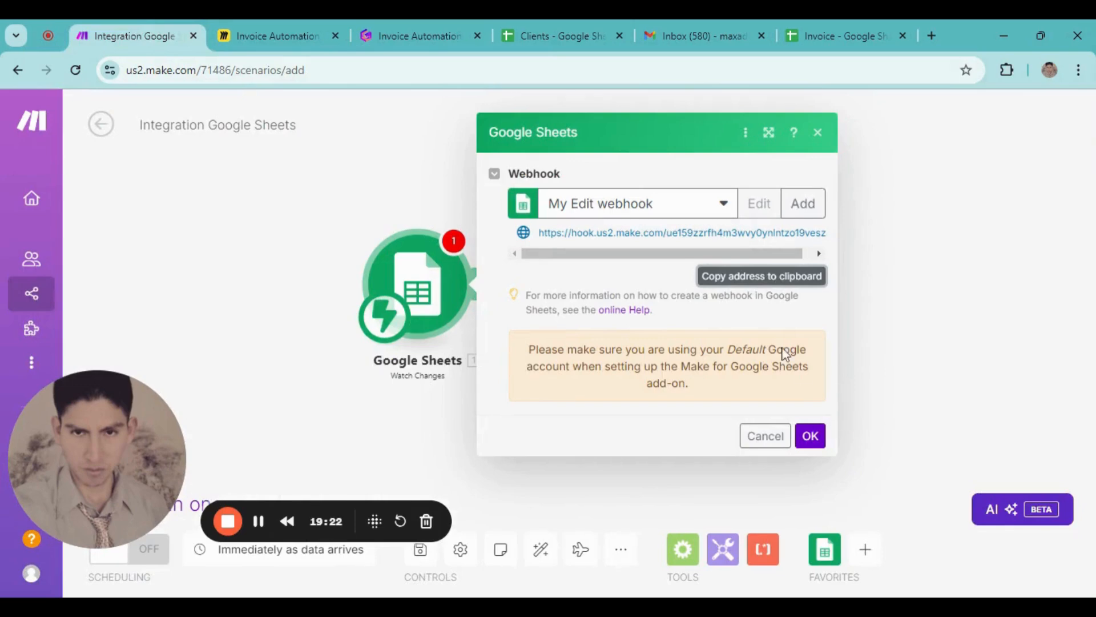
pyautogui.click(811, 436)
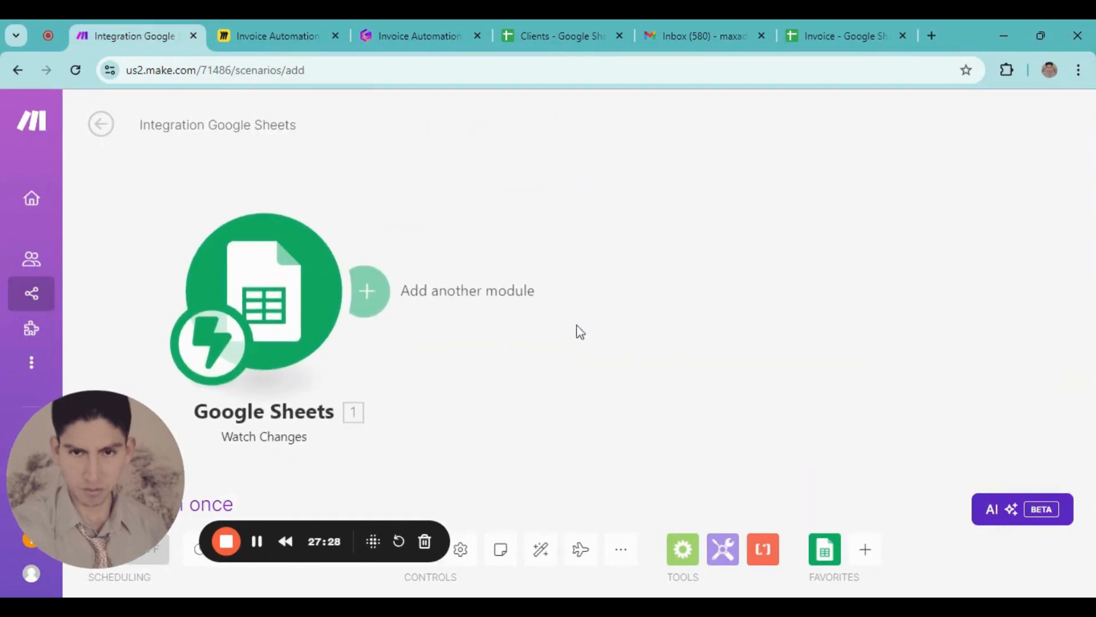
pyautogui.click(399, 291)
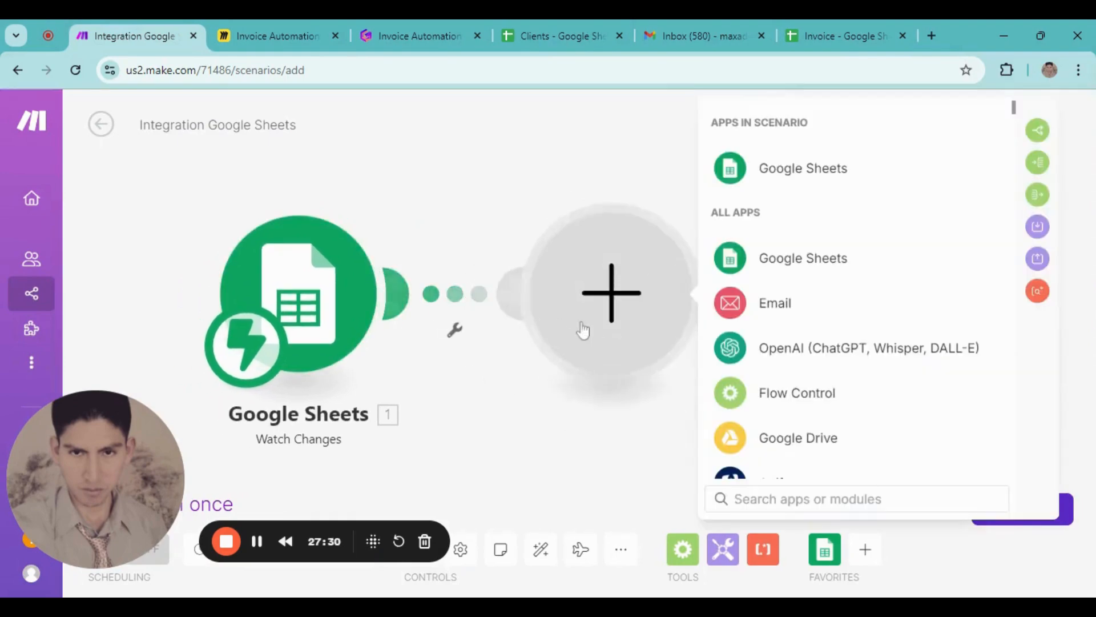
pyautogui.click(874, 184)
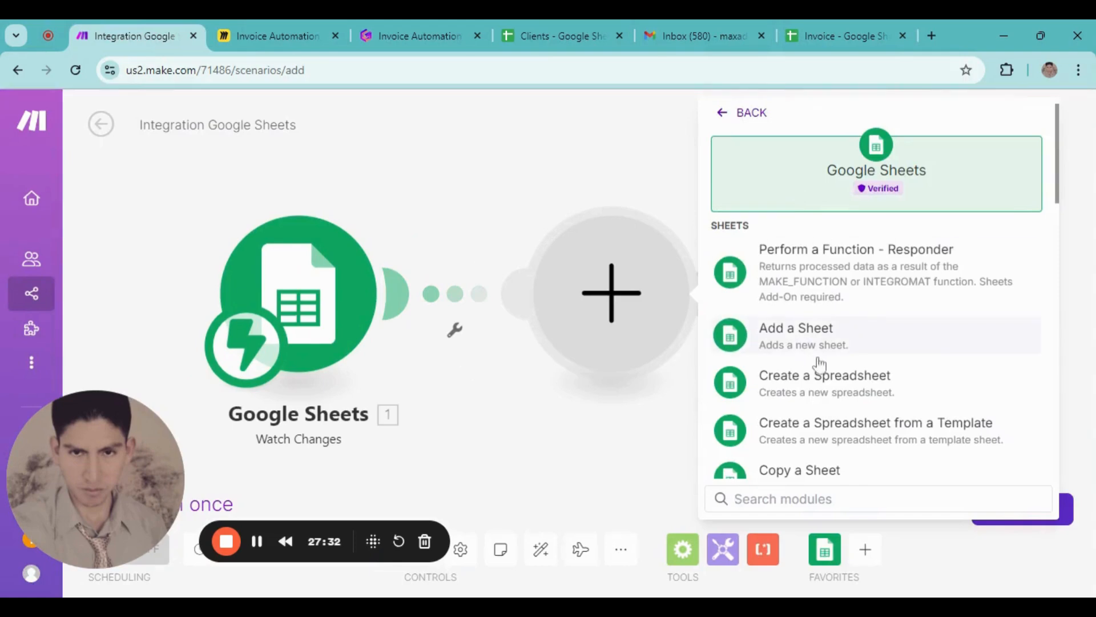
pyautogui.scroll(-3, 820, 363)
pyautogui.scroll(-2, 820, 363)
pyautogui.scroll(2, 821, 366)
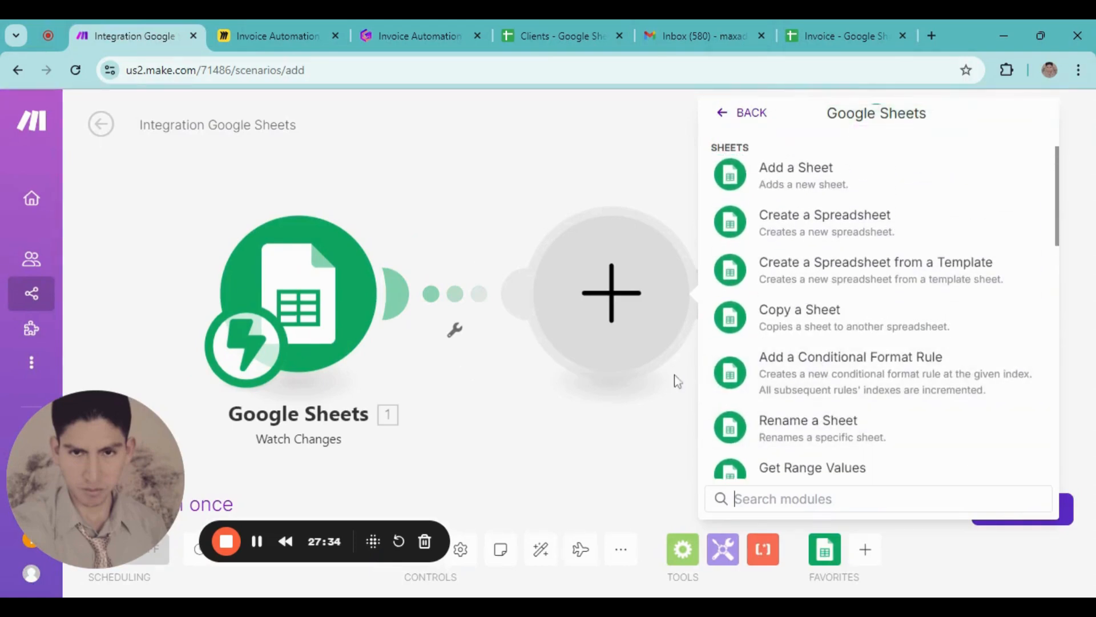
pyautogui.click(806, 284)
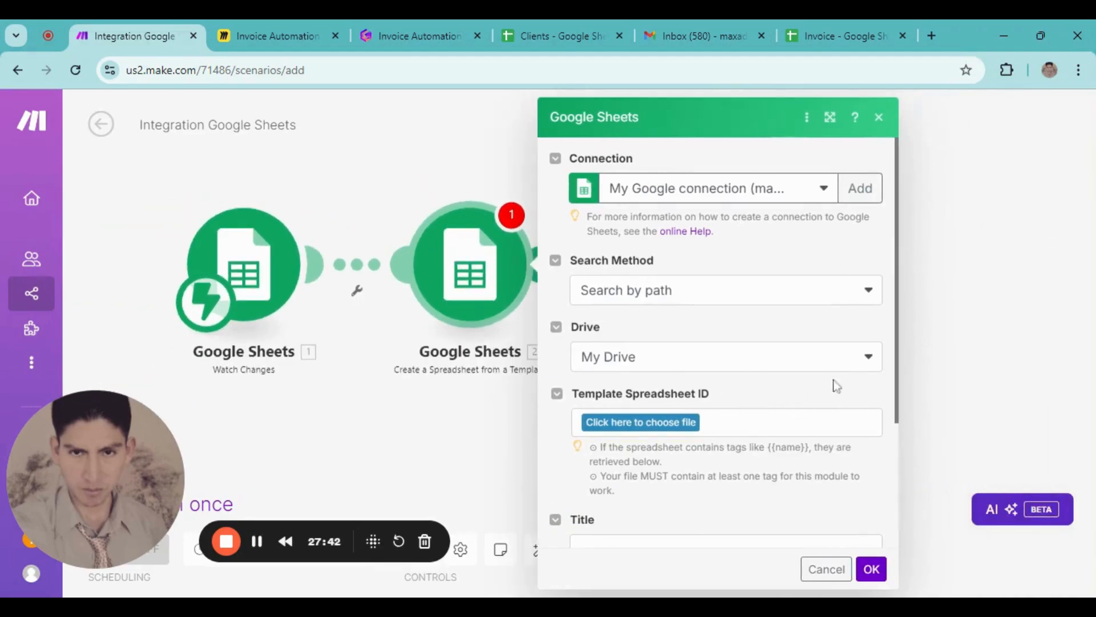
# - Try choosing the Invoice spreadsheet as the module's template and bring up its tag fields
pyautogui.scroll(-2, 790, 411)
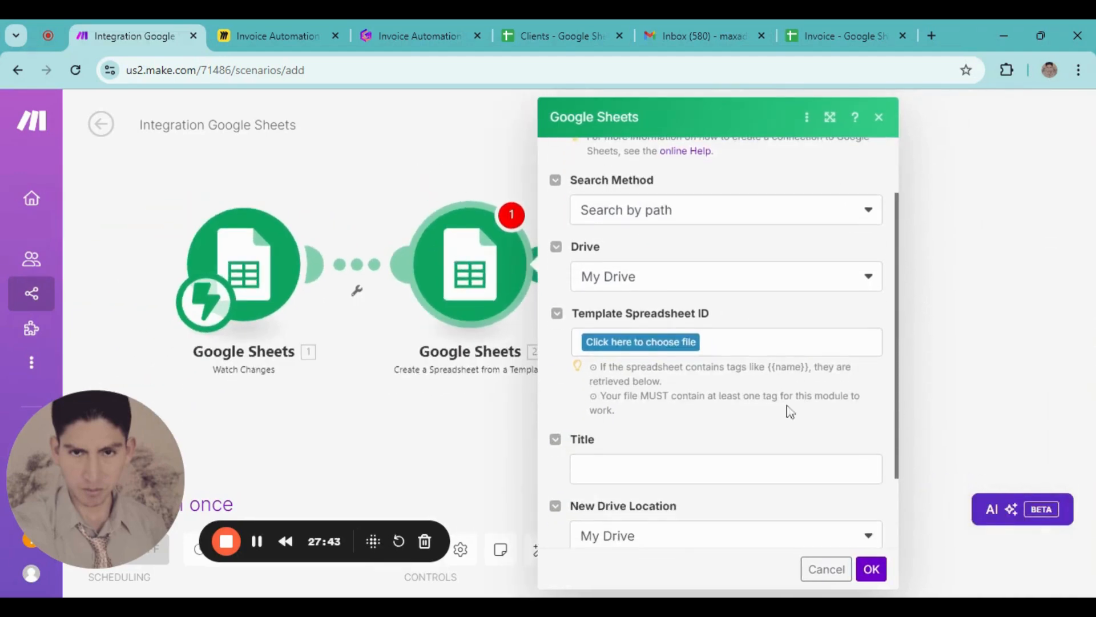
pyautogui.click(636, 348)
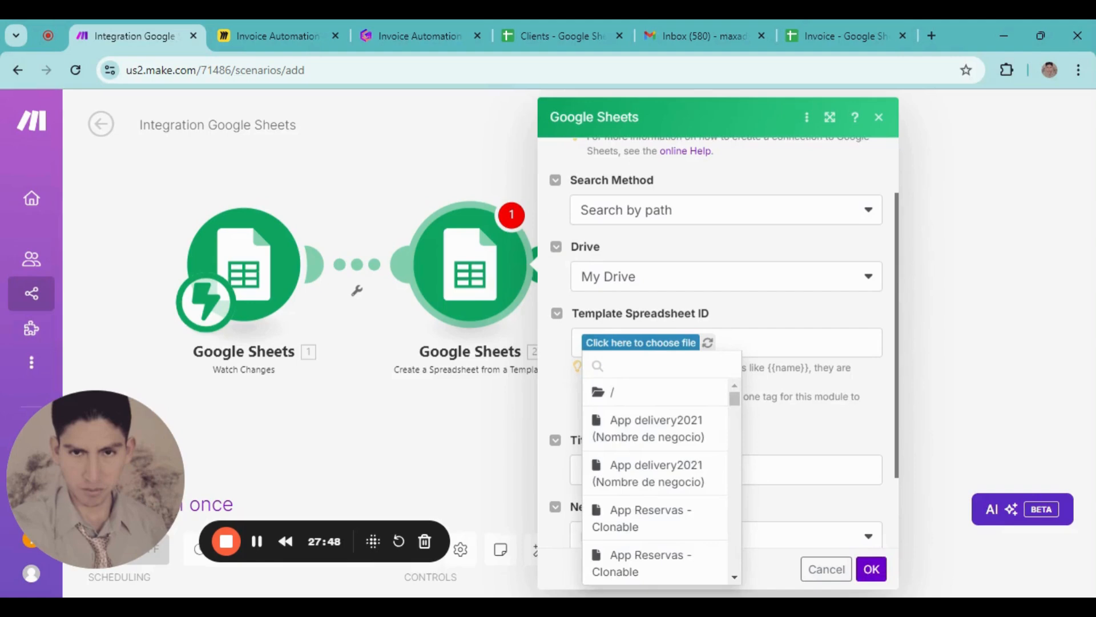
pyautogui.write('invoi')
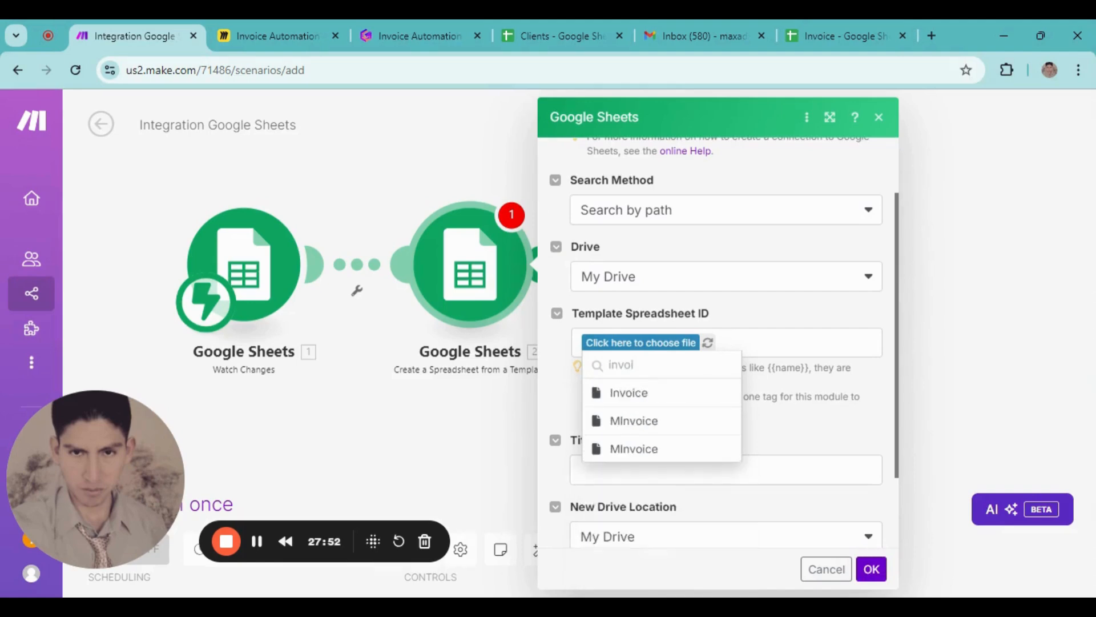
pyautogui.click(629, 393)
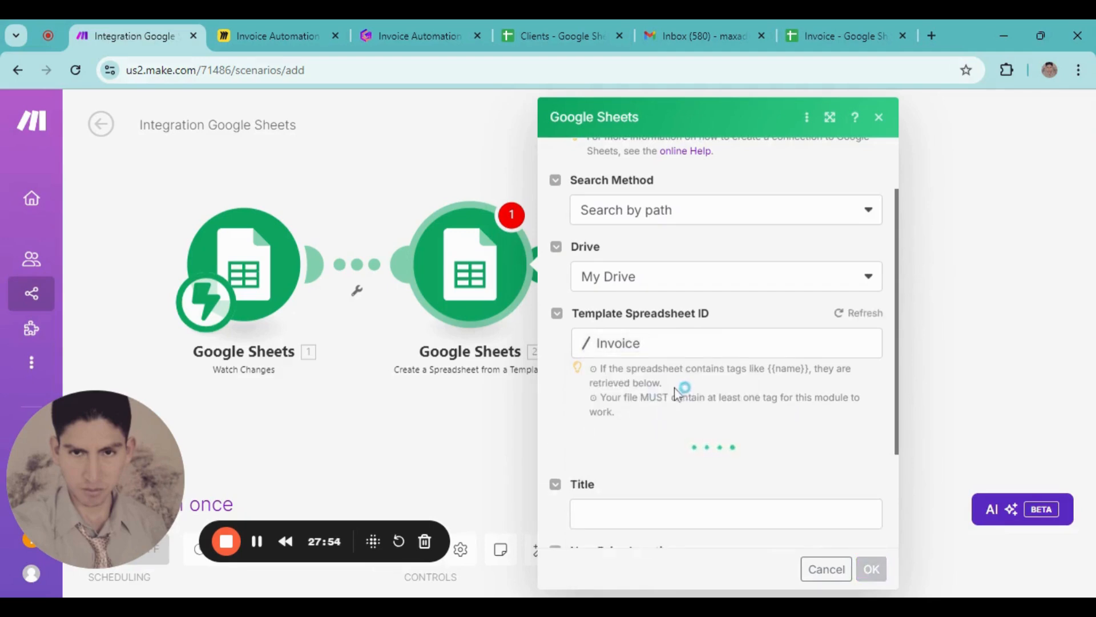
pyautogui.scroll(-3, 679, 391)
pyautogui.scroll(-3, 688, 412)
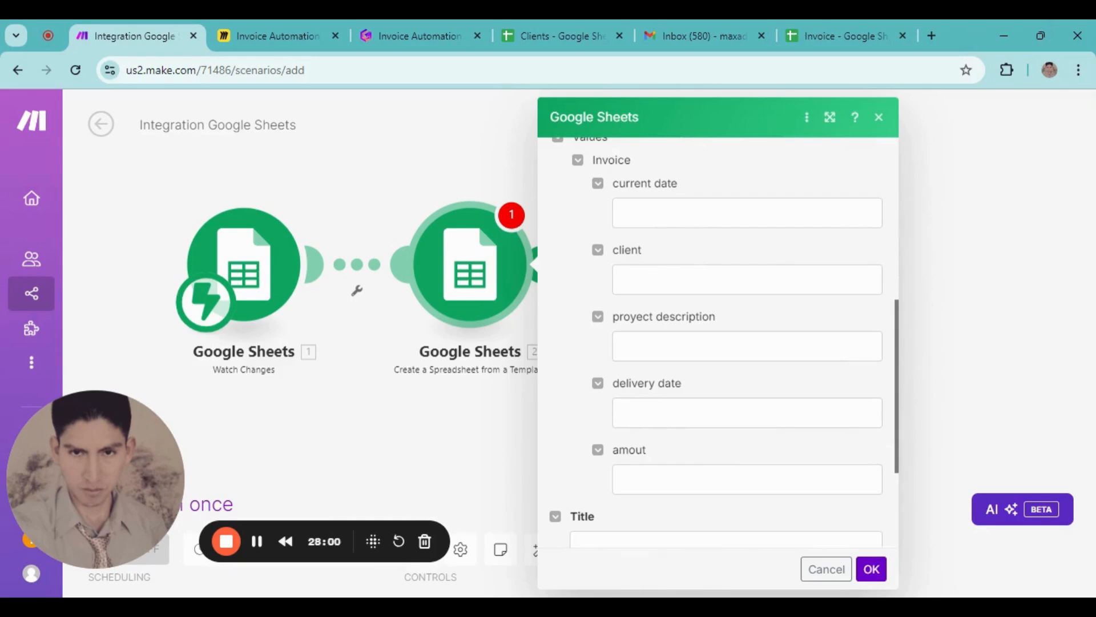
# - Examine the Watch Changes row values available for the current date field and close the module settings without saving
pyautogui.click(680, 213)
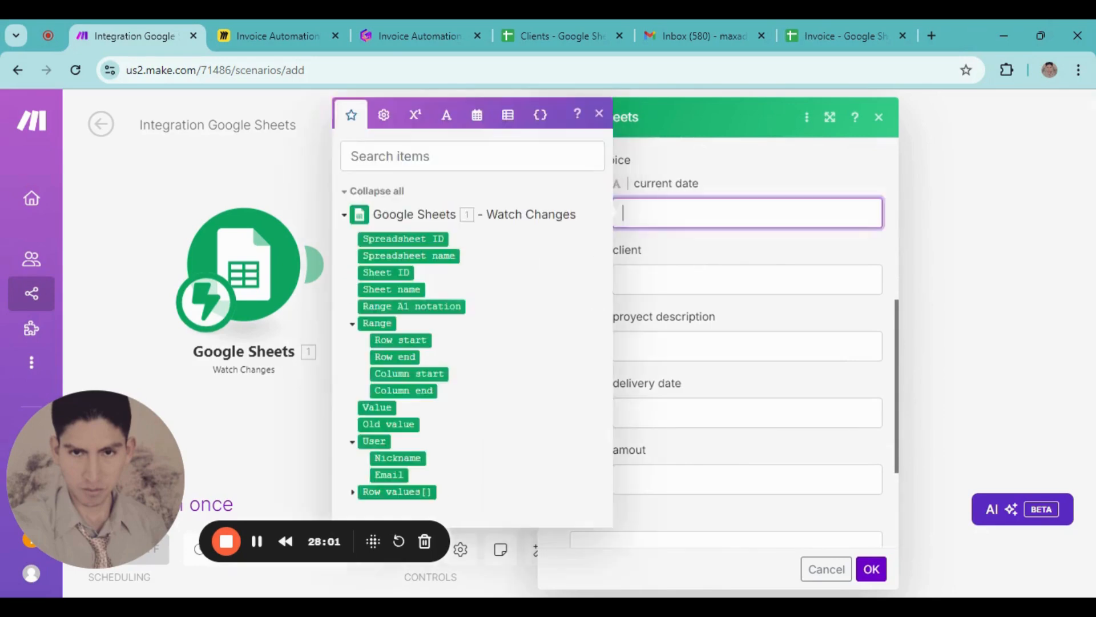
pyautogui.click(354, 491)
pyautogui.scroll(-5, 449, 451)
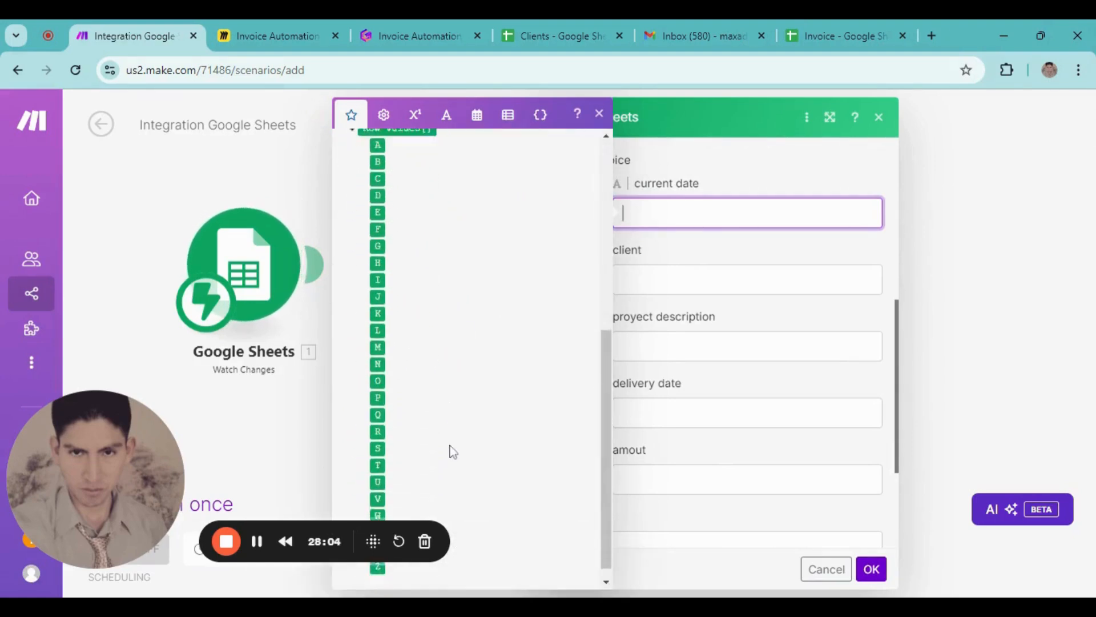
pyautogui.scroll(5, 448, 434)
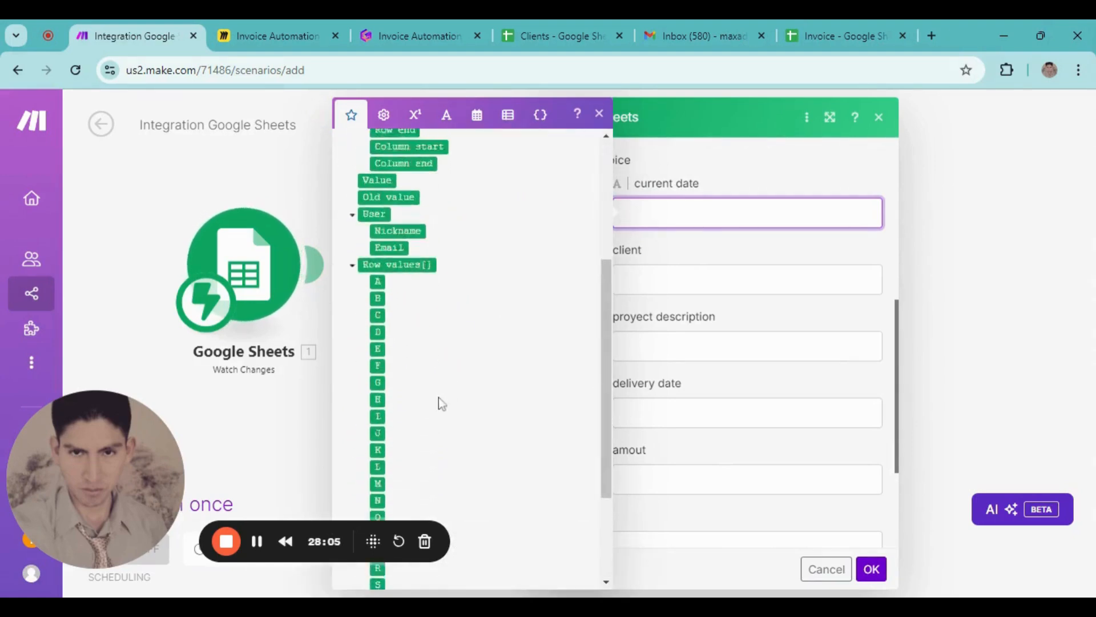
pyautogui.click(601, 116)
pyautogui.click(878, 117)
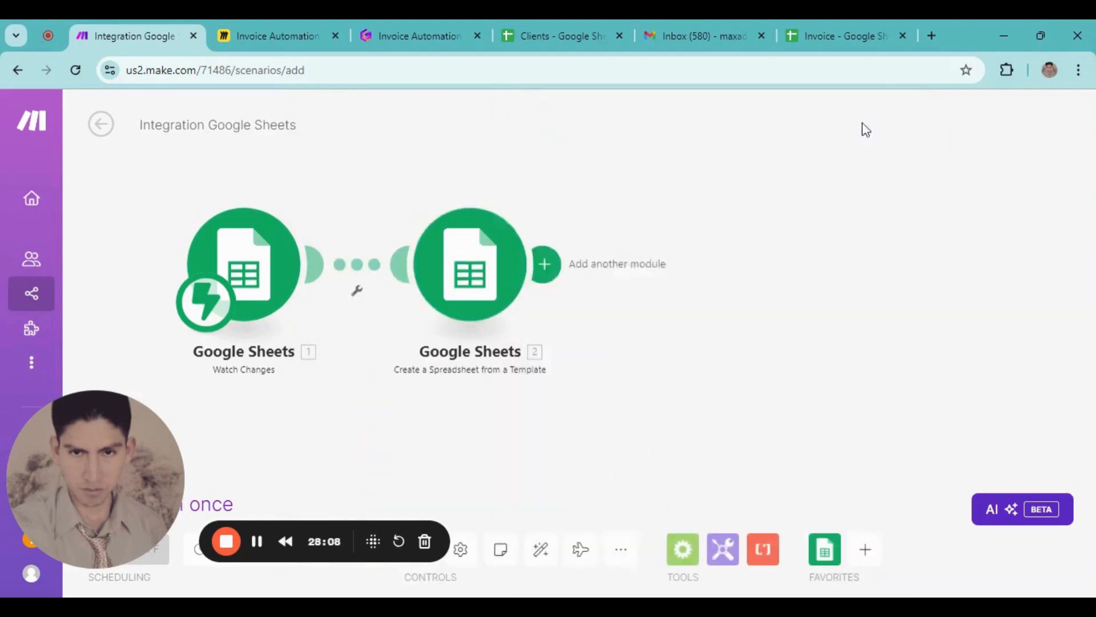
# - Unlink the Create a Spreadsheet from a Template module from the Watch Changes trigger and move it farther away
pyautogui.moveTo(458, 289); pyautogui.dragTo(521, 286)
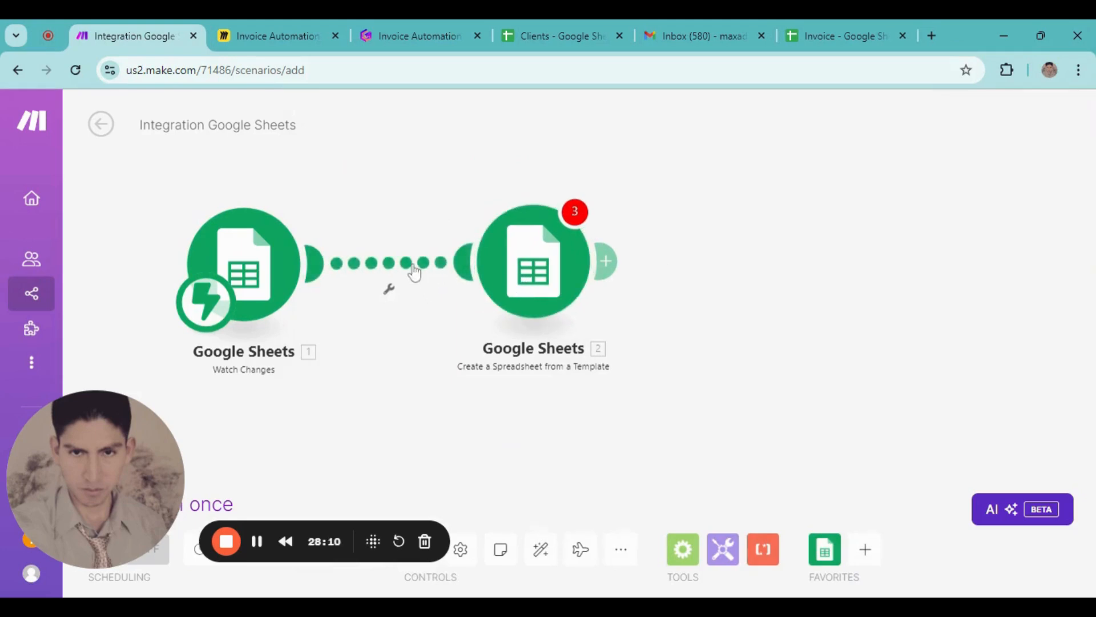
pyautogui.rightClick(416, 273)
pyautogui.click(477, 308)
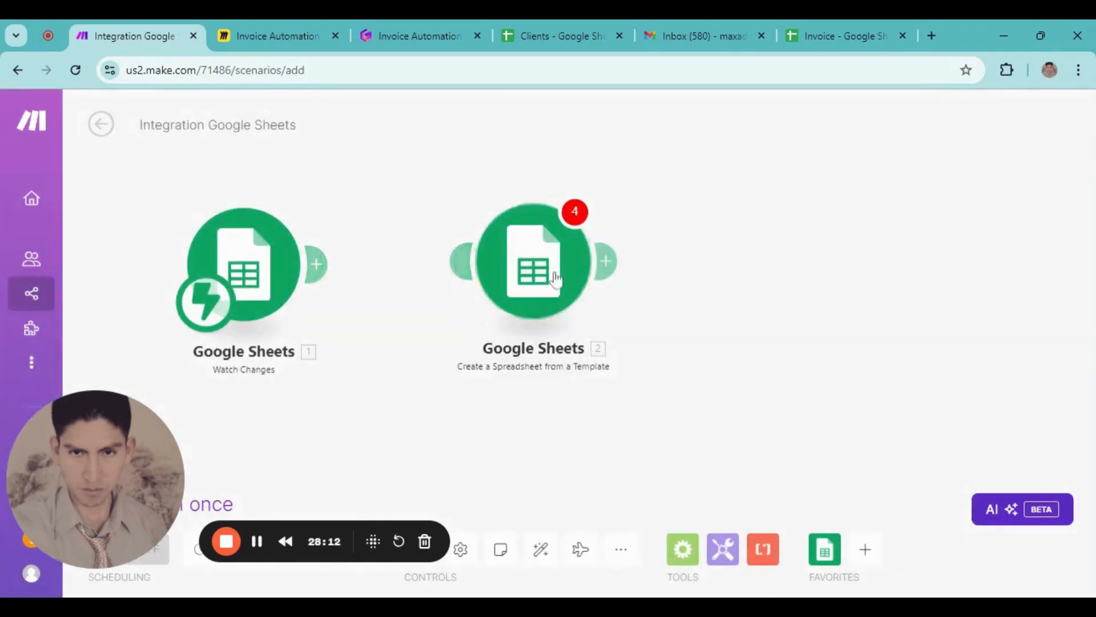
pyautogui.moveTo(485, 311); pyautogui.dragTo(545, 312)
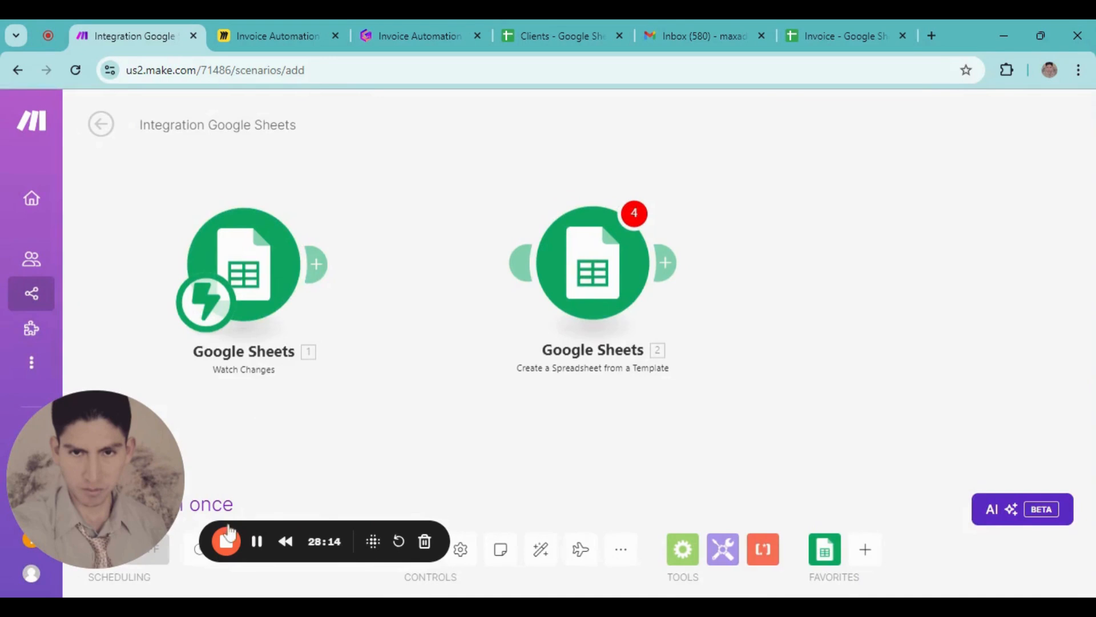
pyautogui.scroll(-2, 411, 320)
pyautogui.moveTo(454, 261); pyautogui.dragTo(462, 320)
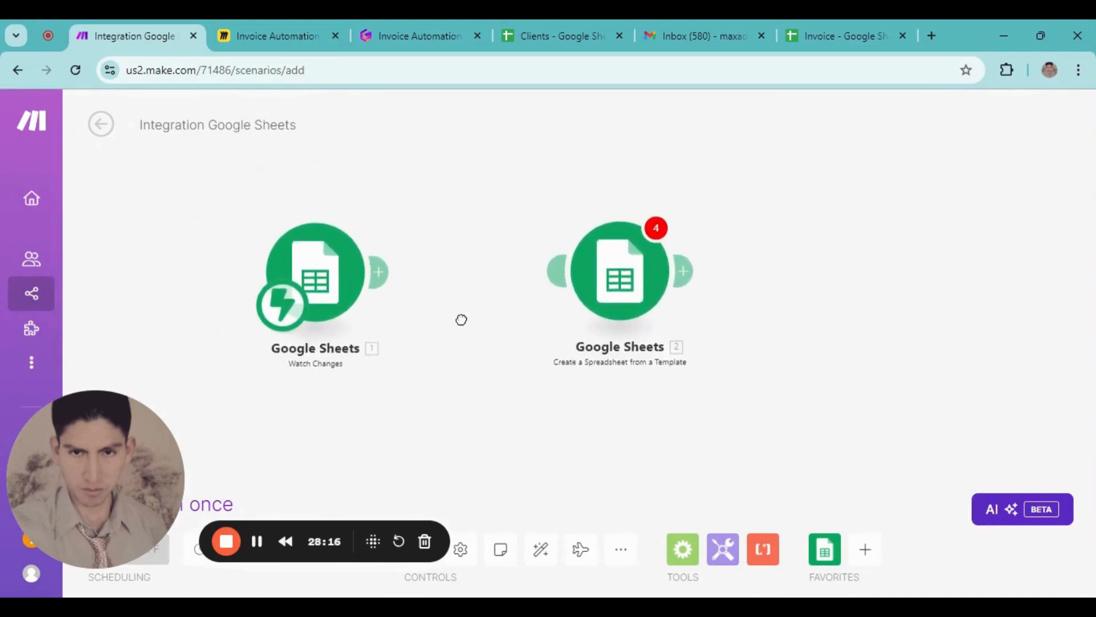
# - Test the trigger by running the scenario once, ticking Send Invoice for row 2 in Clients, and checking the output bundle
pyautogui.click(110, 503)
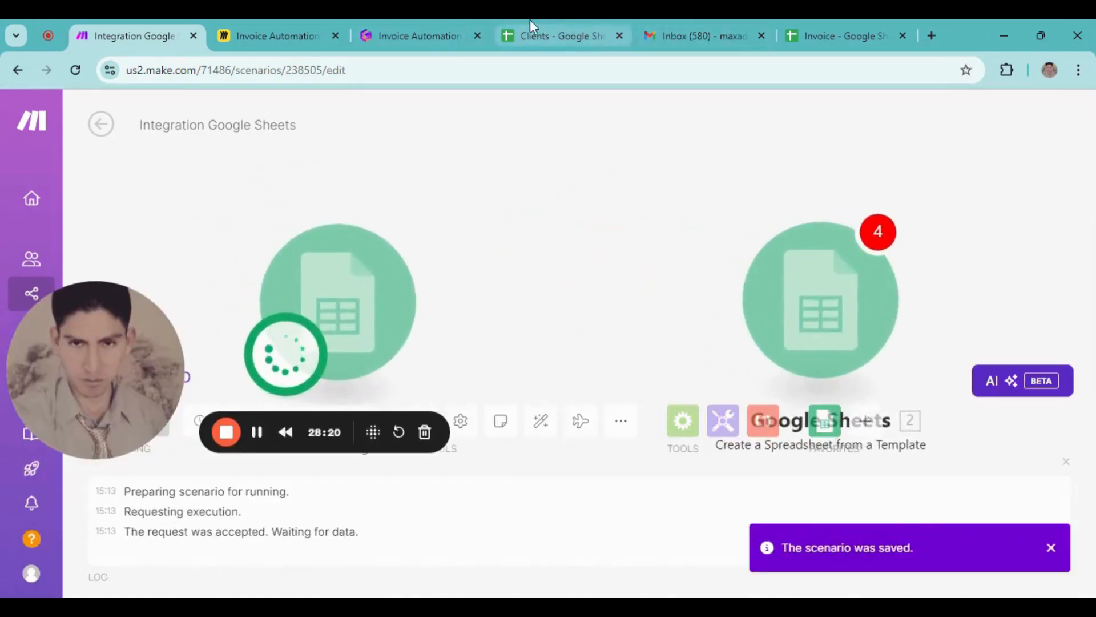
pyautogui.click(530, 23)
pyautogui.click(1037, 153)
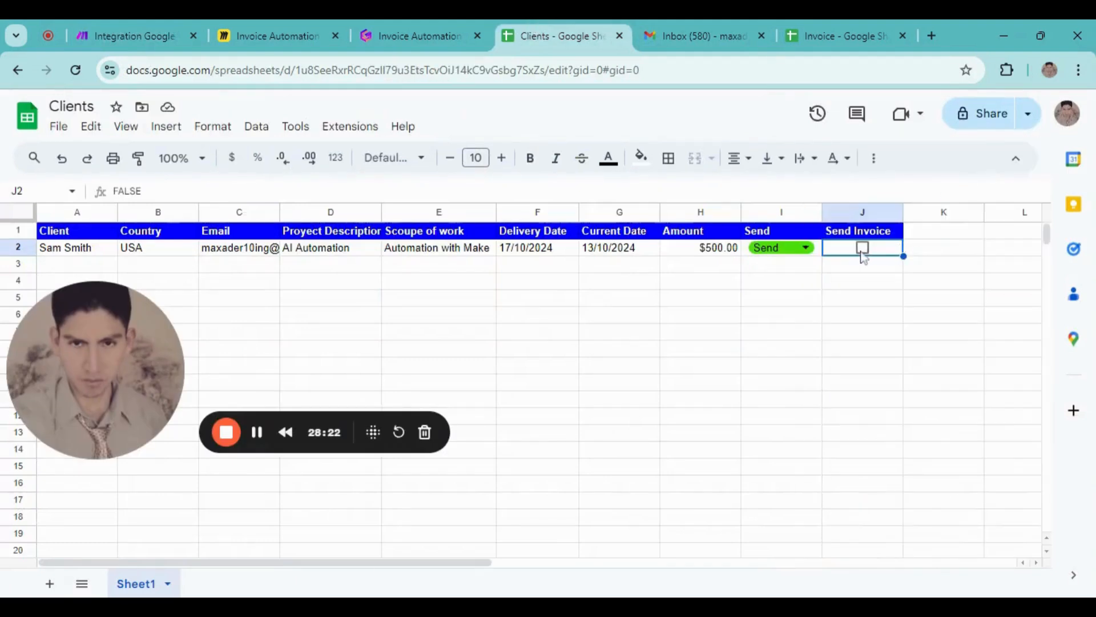
pyautogui.click(862, 247)
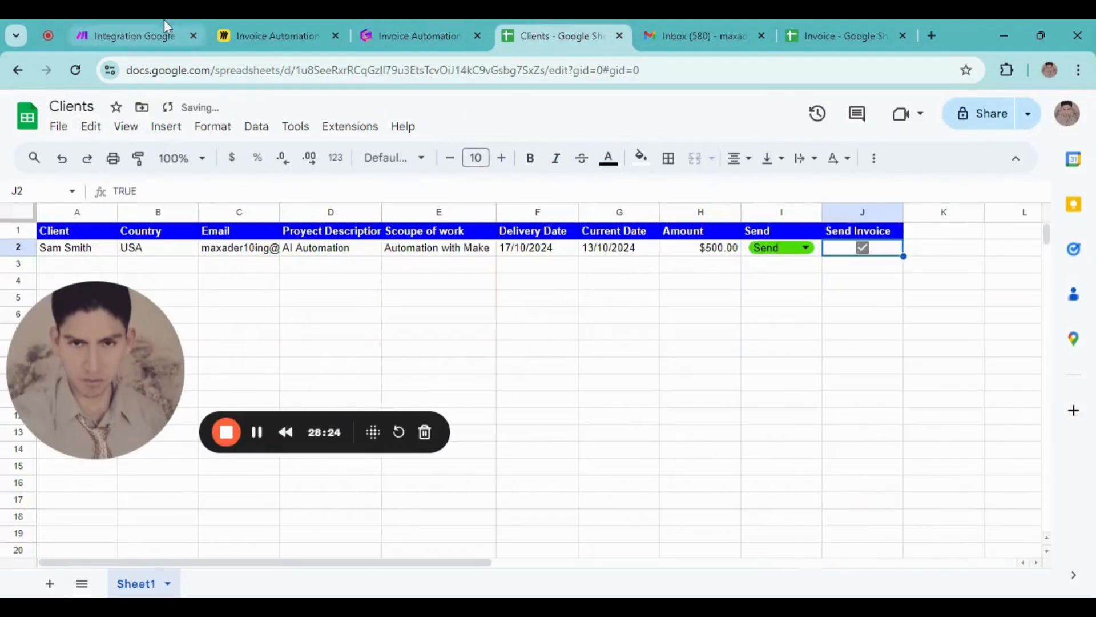
pyautogui.click(153, 34)
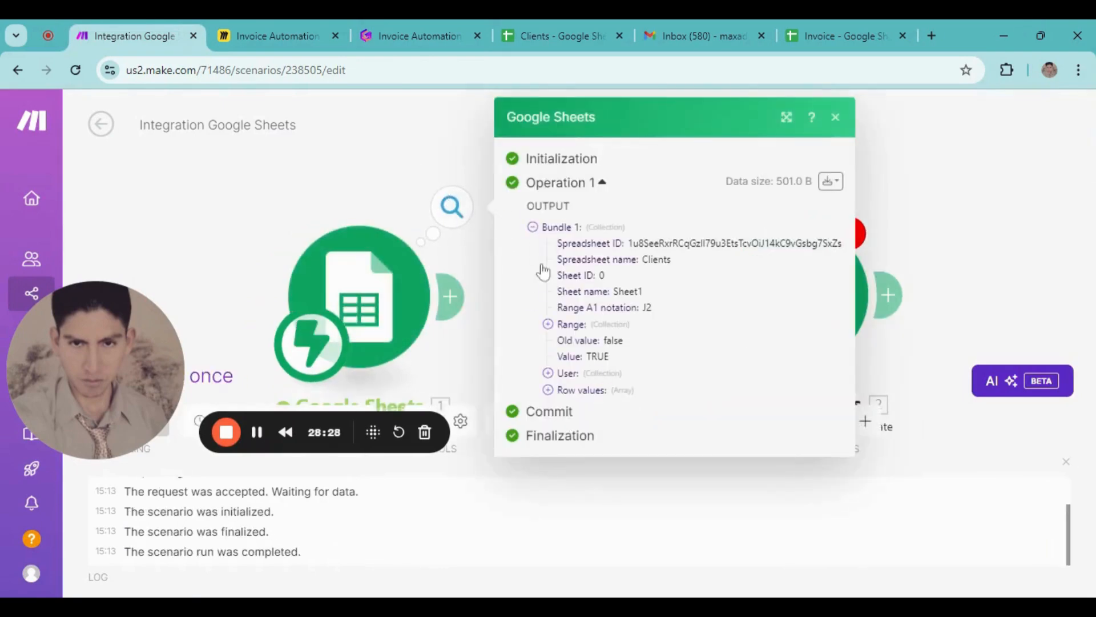
pyautogui.click(387, 124)
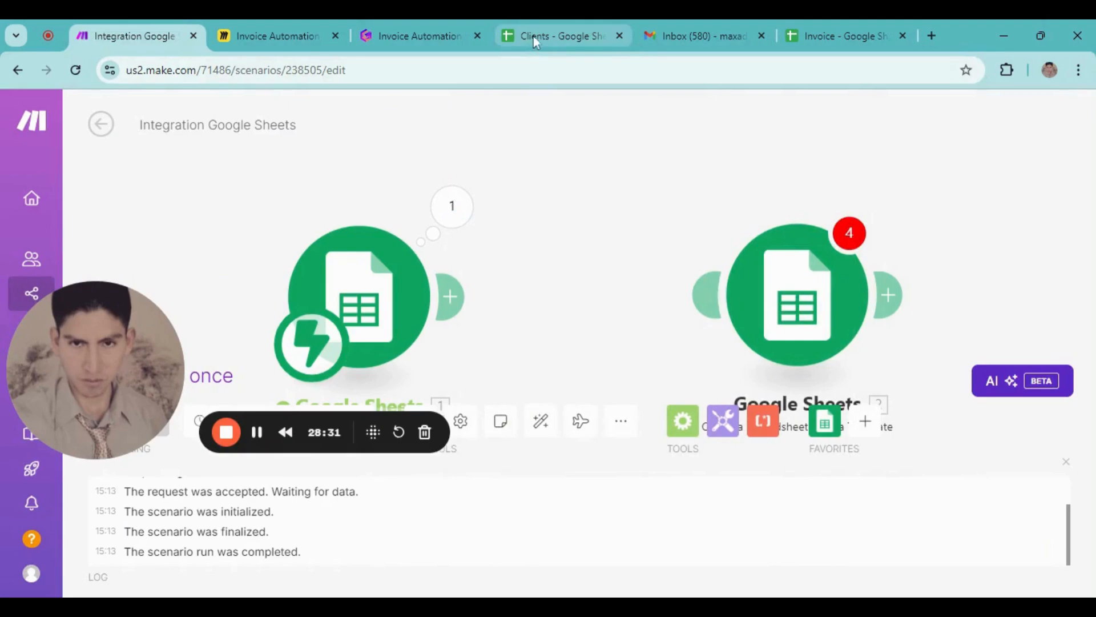
# - Clear the Send Invoice checkbox for row 2 in the Clients spreadsheet
pyautogui.click(571, 39)
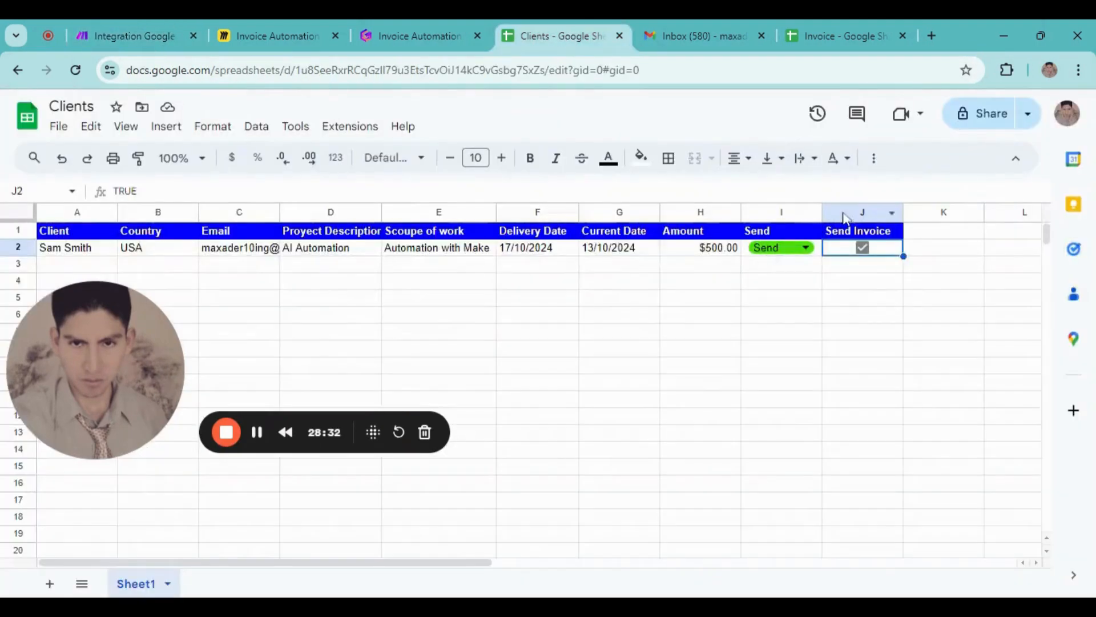
pyautogui.click(862, 251)
pyautogui.click(685, 338)
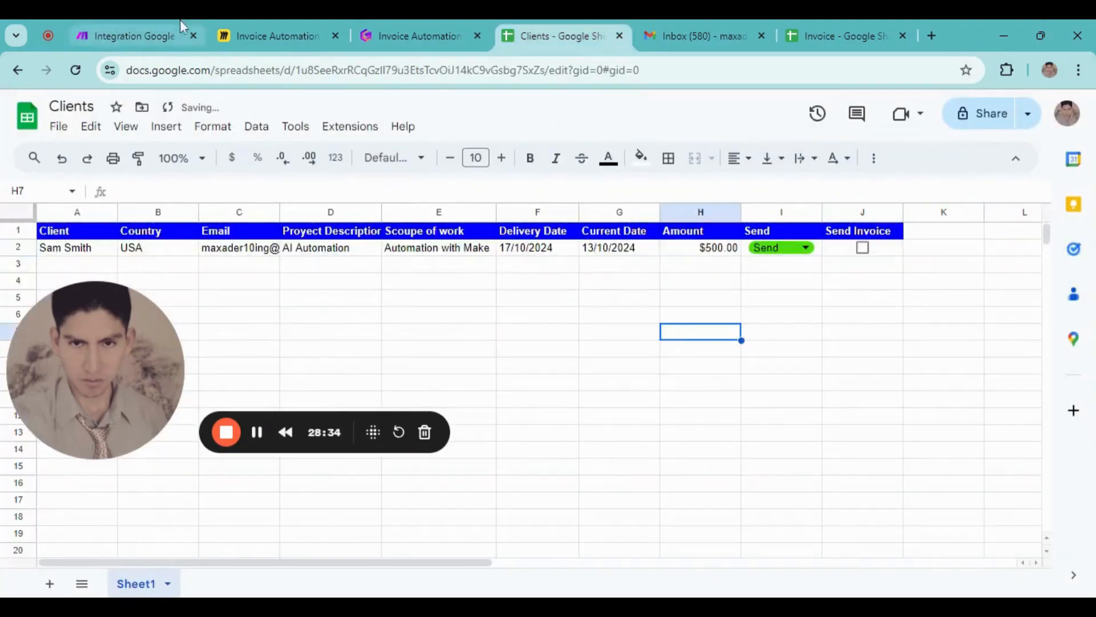
# - Reconnect the Create a Spreadsheet from a Template module to the Watch Changes trigger in Make and open its settings
pyautogui.click(132, 35)
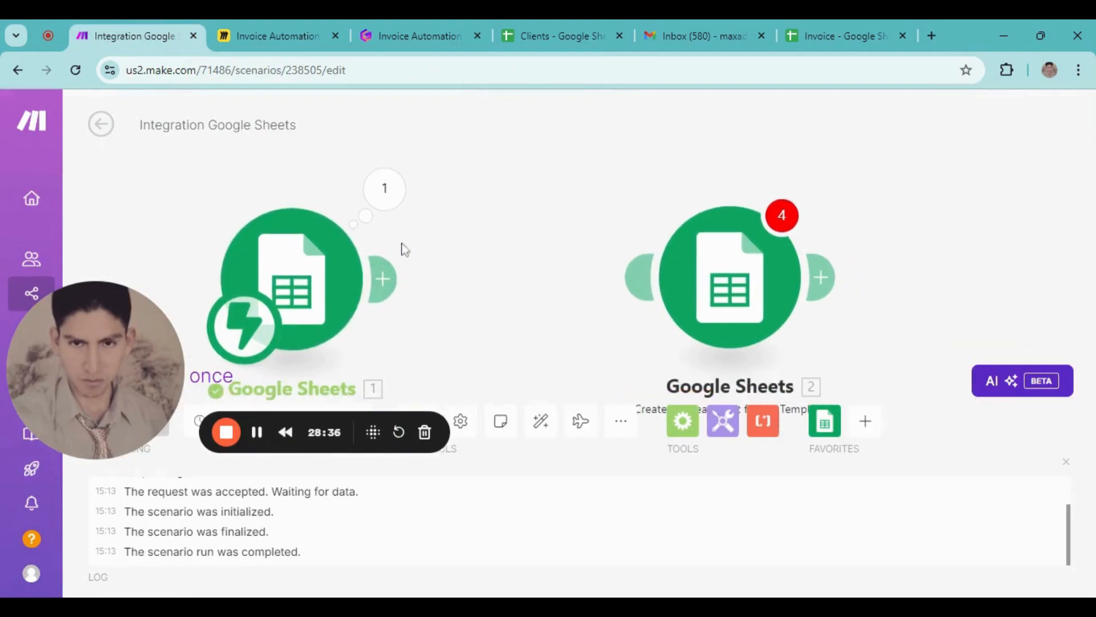
pyautogui.moveTo(755, 260); pyautogui.dragTo(643, 260)
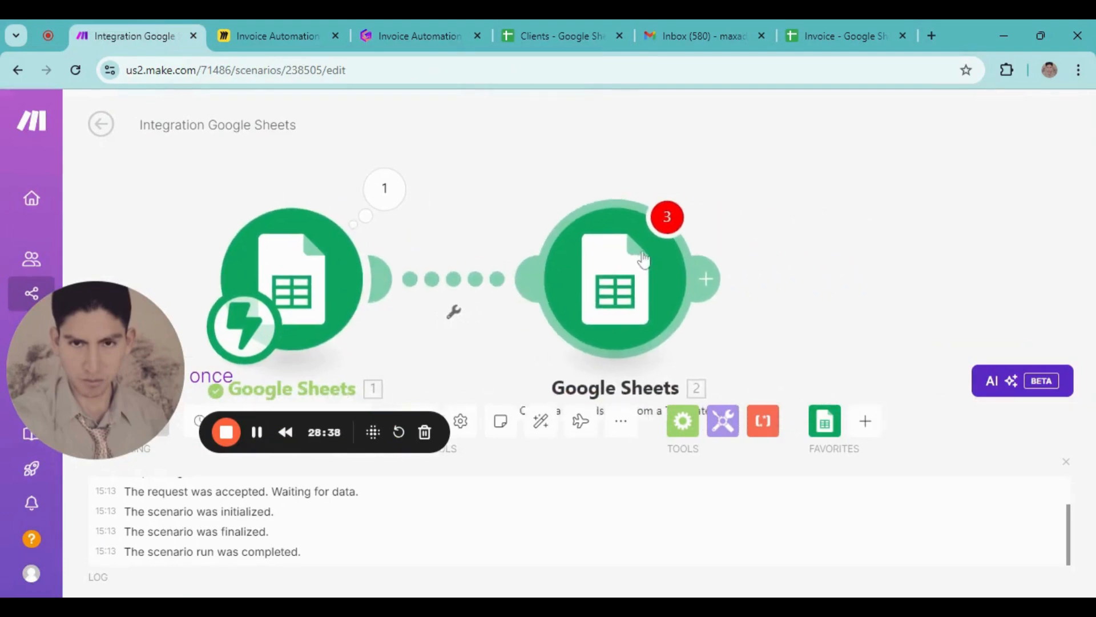
pyautogui.click(597, 276)
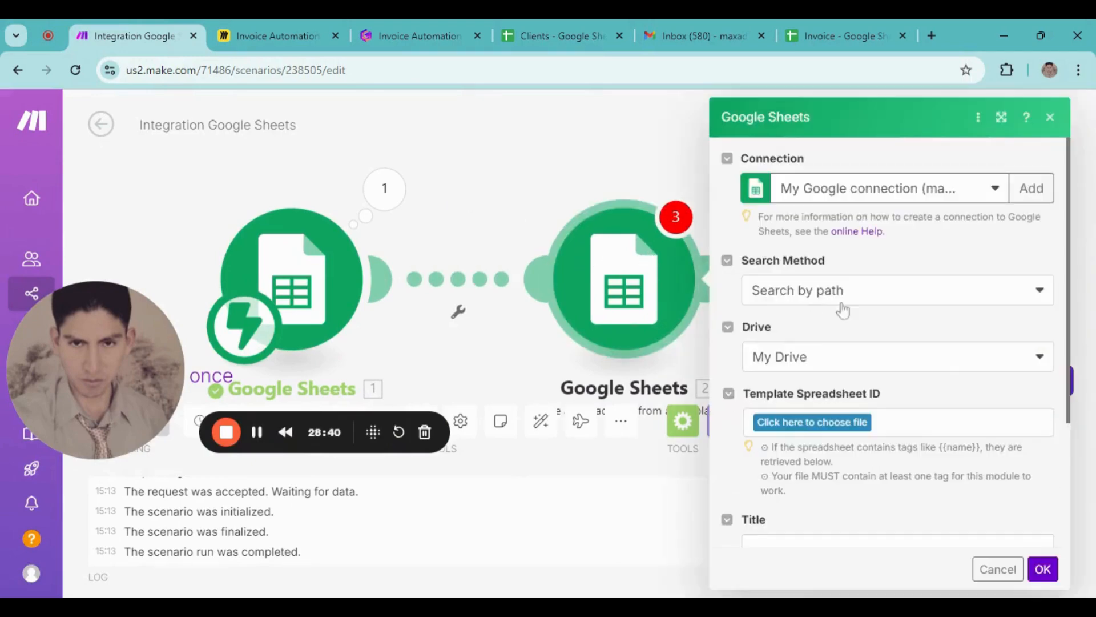
# - Find the Invoice spreadsheet in My Drive and set it as the template spreadsheet
pyautogui.scroll(-3, 842, 311)
pyautogui.click(811, 243)
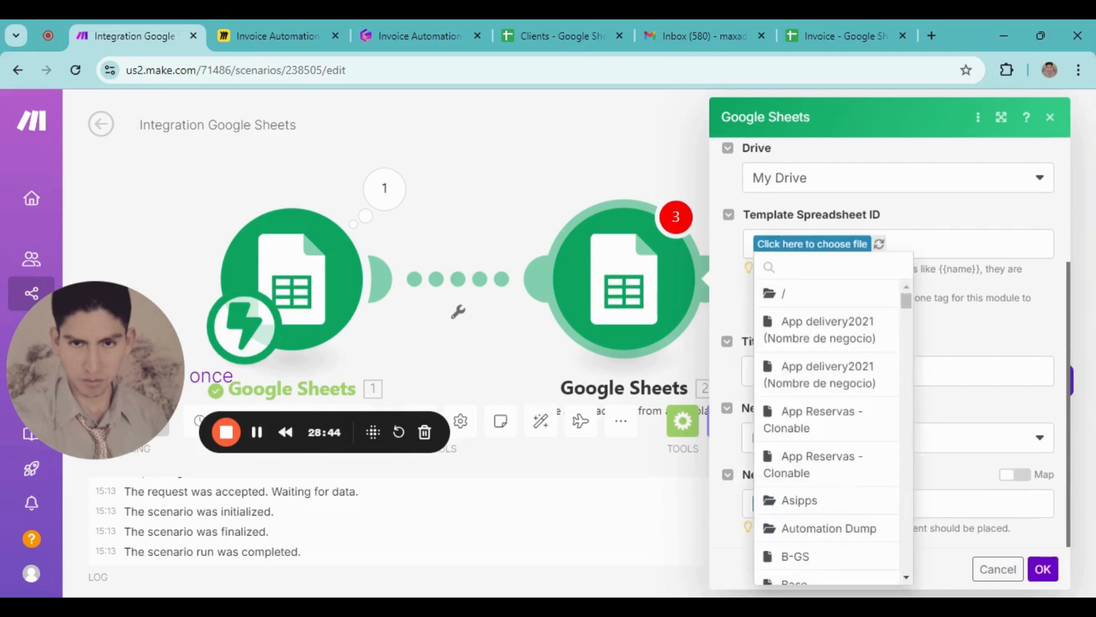
pyautogui.write('Invo')
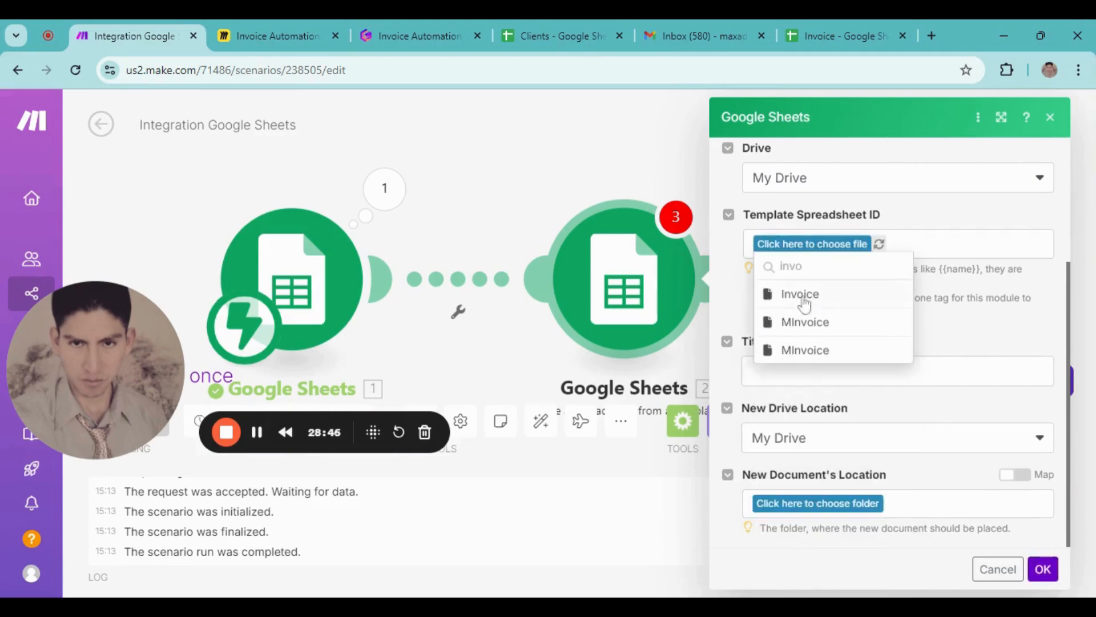
pyautogui.click(802, 295)
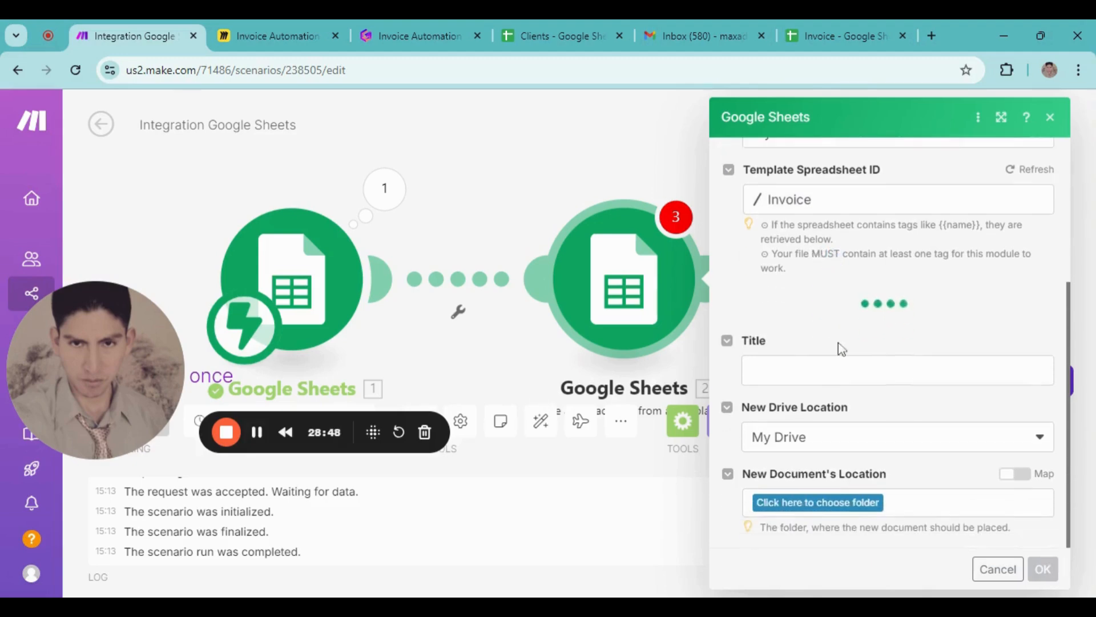
# - Map the current date tag to Row values G from the Watch Changes trigger, checking the column against the Clients spreadsheet
pyautogui.scroll(-2, 837, 337)
pyautogui.click(833, 293)
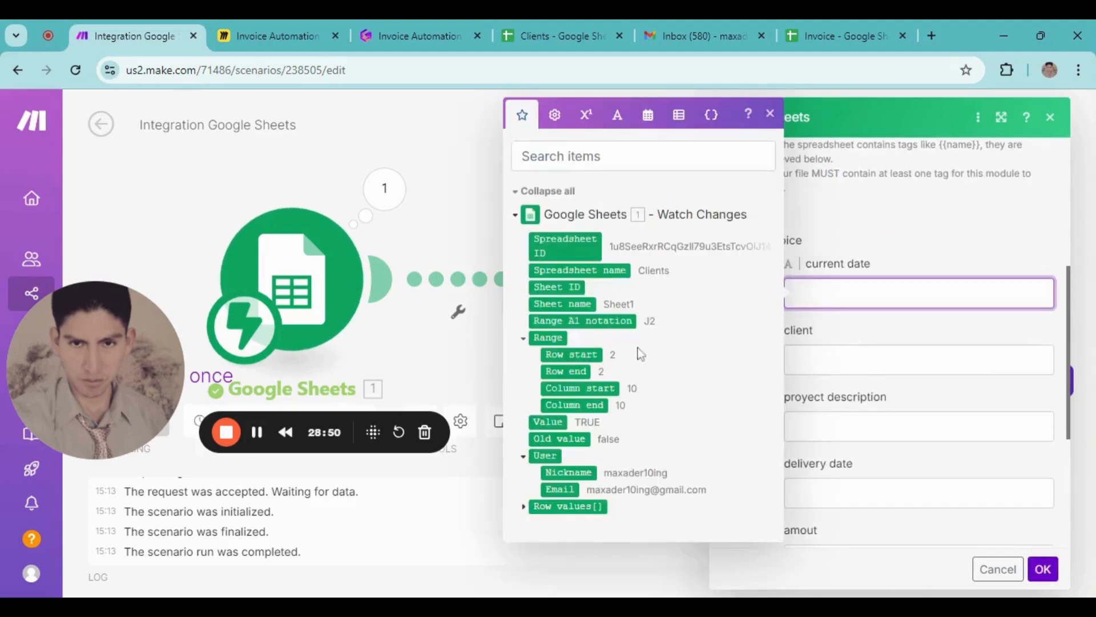
pyautogui.click(523, 507)
pyautogui.scroll(-5, 585, 425)
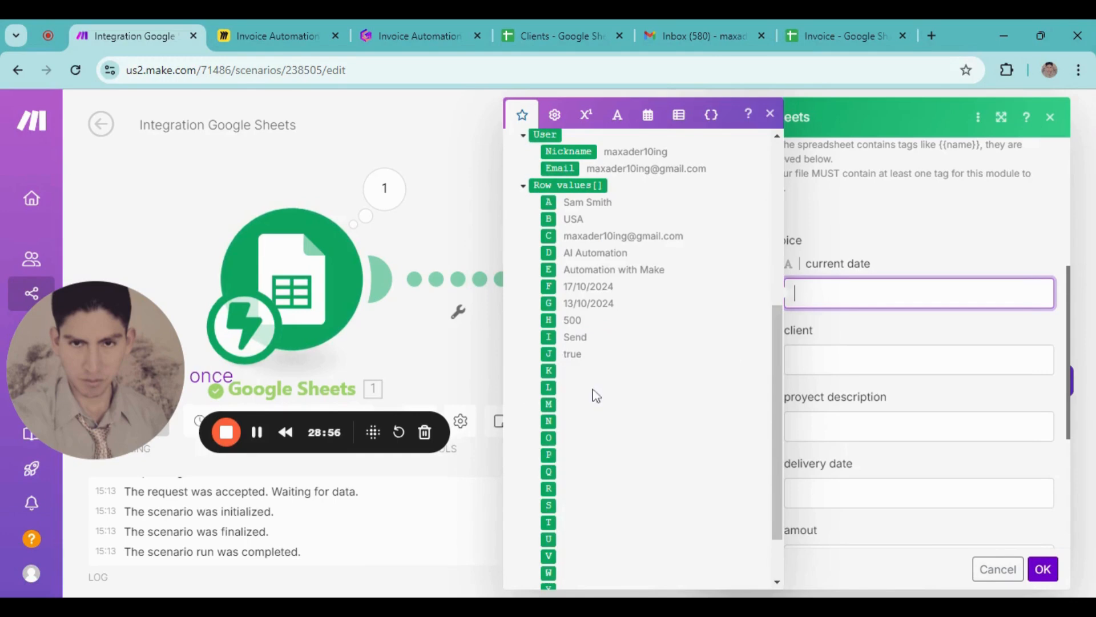
pyautogui.scroll(2, 575, 408)
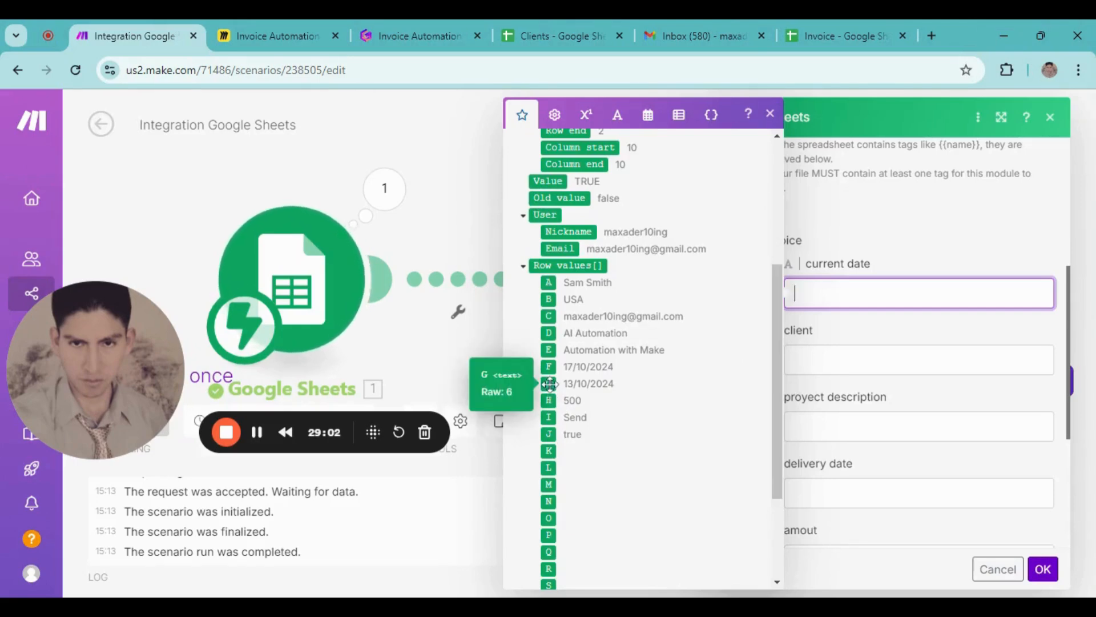
pyautogui.click(561, 33)
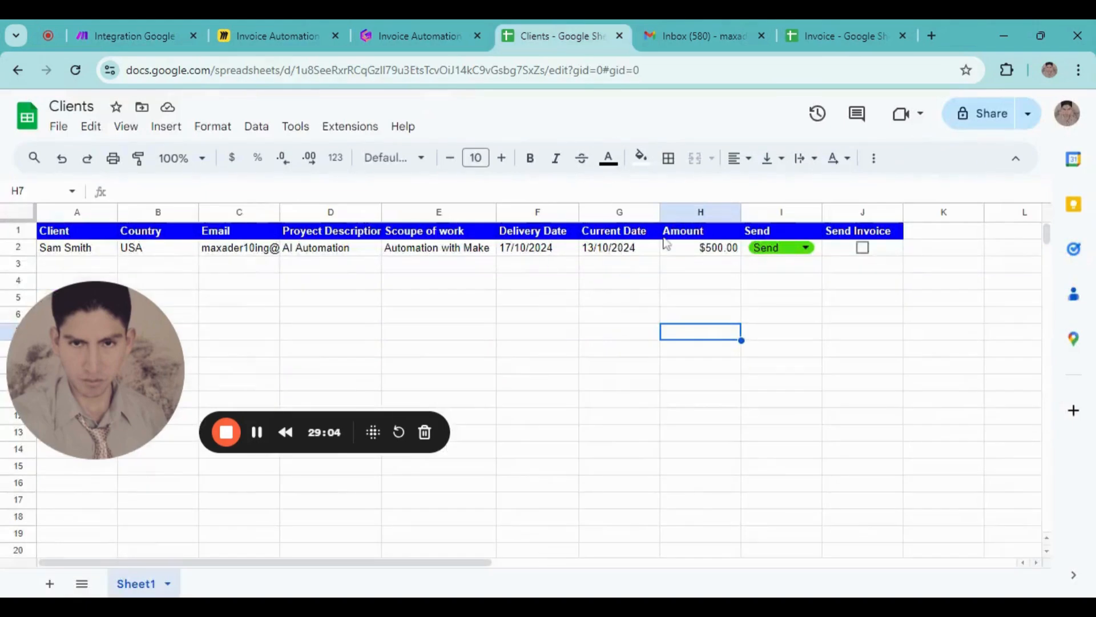
pyautogui.click(130, 35)
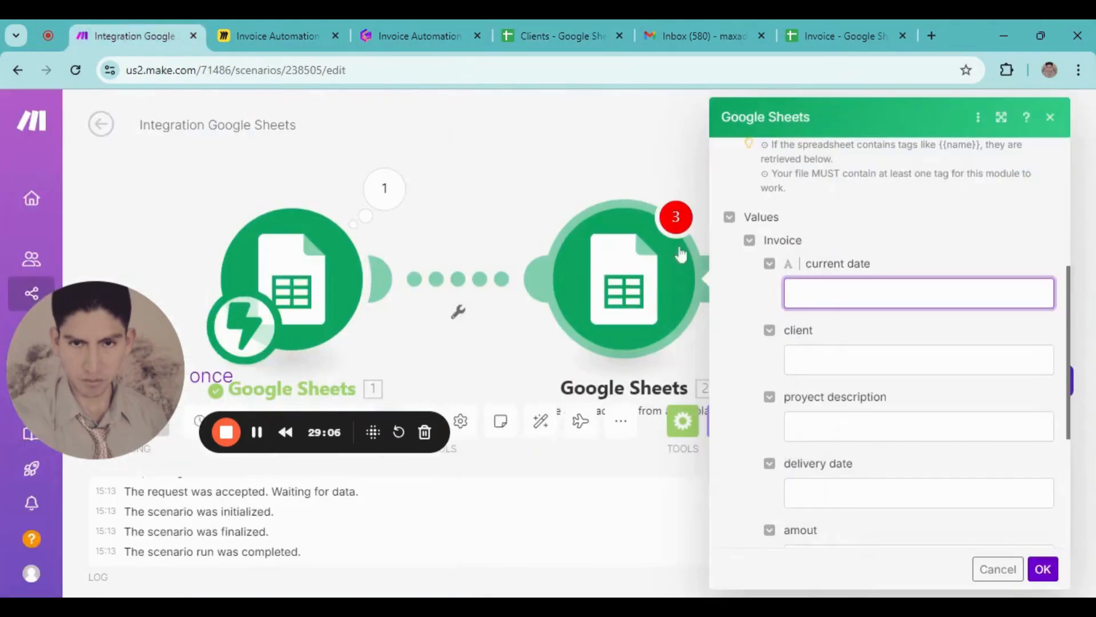
pyautogui.click(795, 290)
pyautogui.scroll(-3, 588, 499)
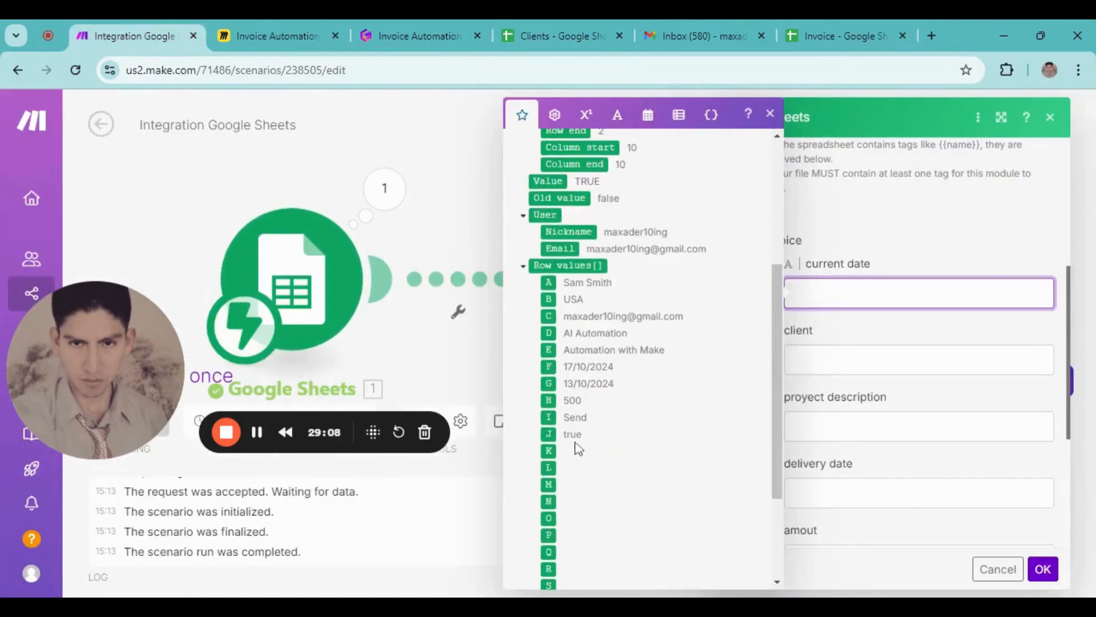
pyautogui.click(549, 382)
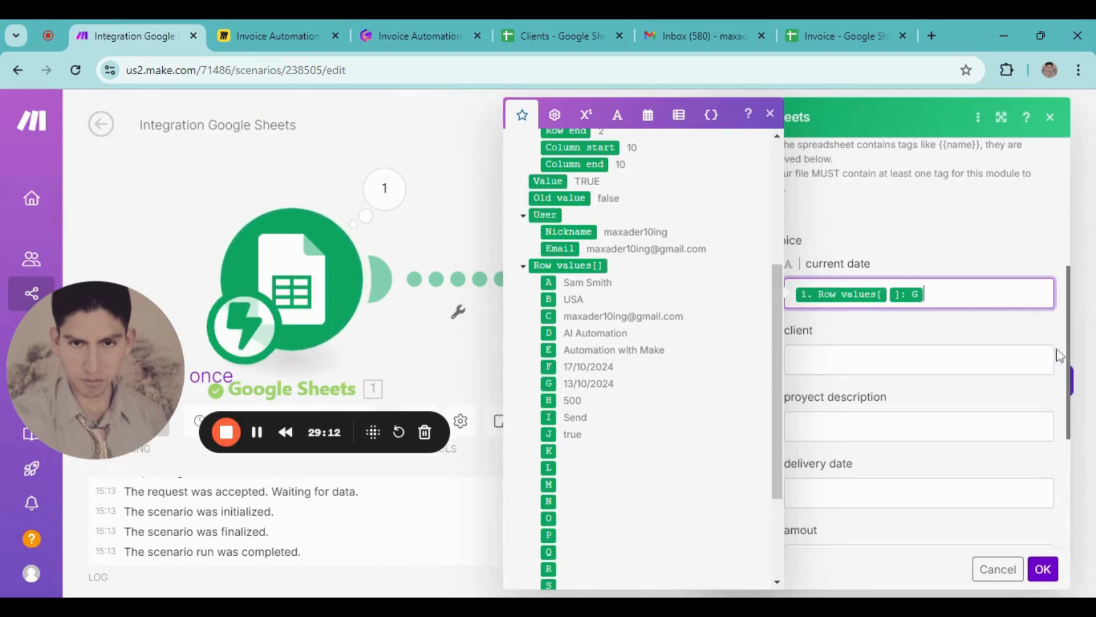
# - Map the client tag to Row values A and the proyect description tag to Row values D
pyautogui.click(786, 358)
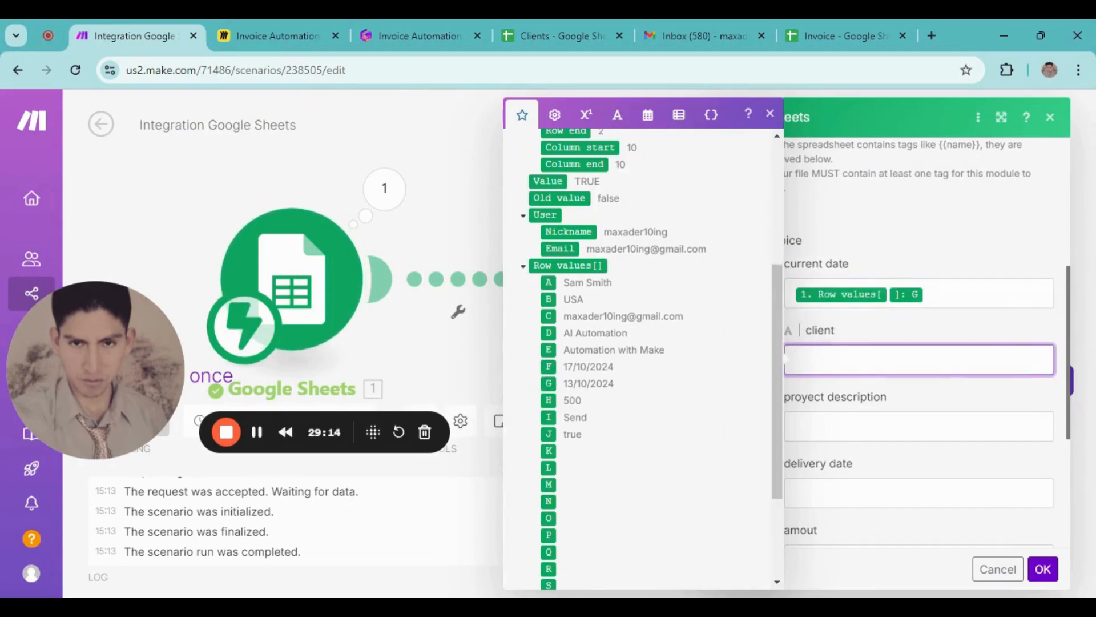
pyautogui.click(548, 282)
pyautogui.scroll(-3, 851, 354)
pyautogui.click(831, 267)
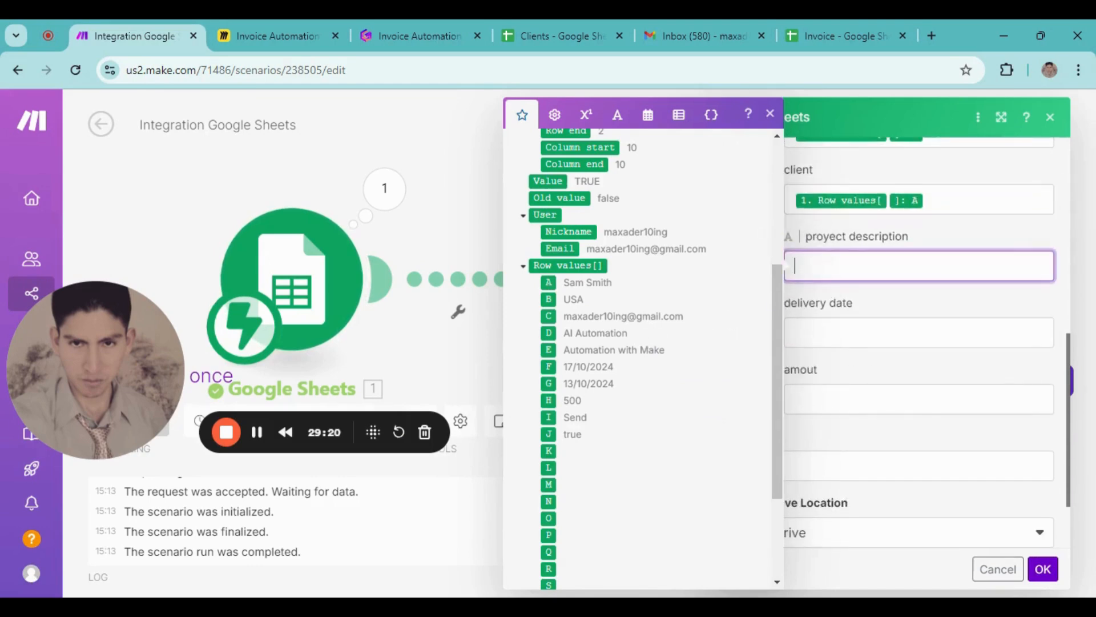
pyautogui.click(548, 334)
pyautogui.click(548, 333)
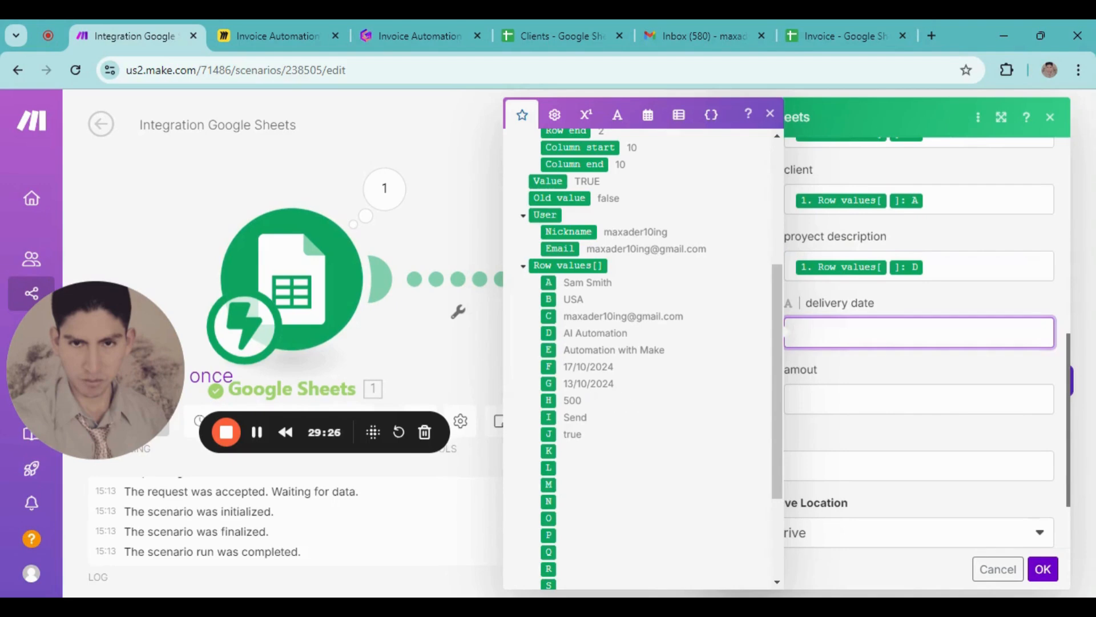
# - Map the delivery date tag to Row values F and the amout tag to Row values H
pyautogui.click(548, 366)
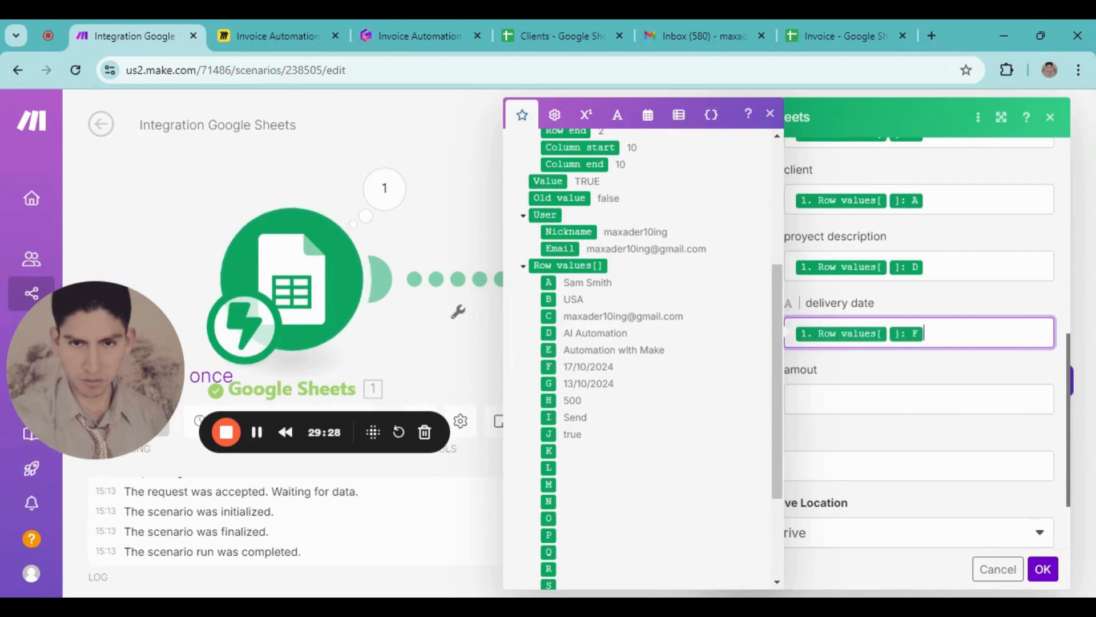
pyautogui.click(860, 375)
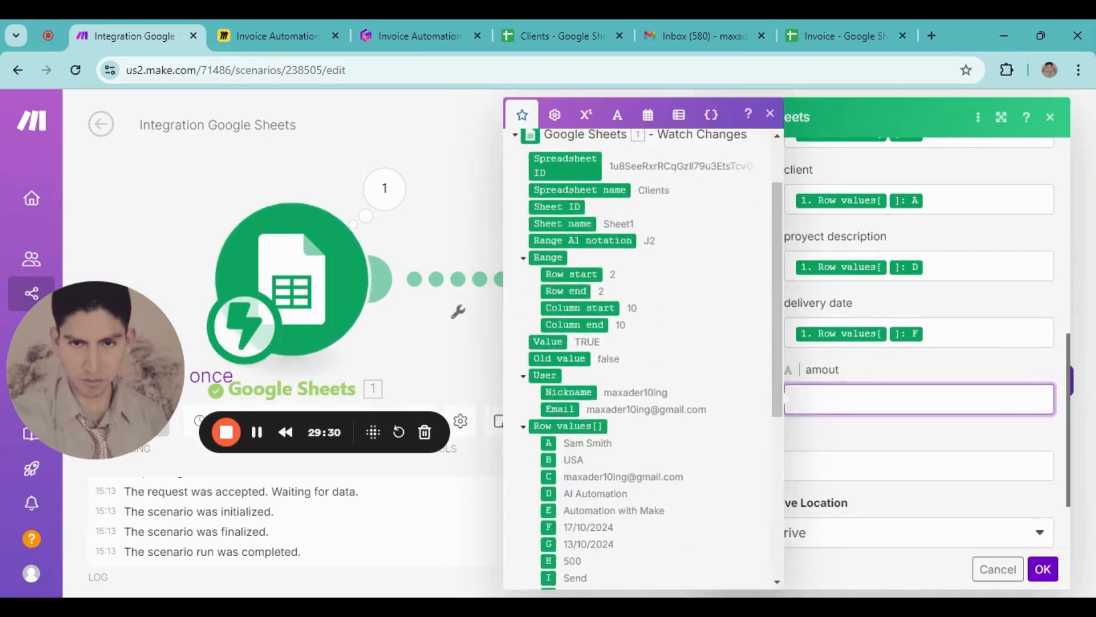
pyautogui.scroll(-5, 580, 454)
pyautogui.scroll(3, 581, 451)
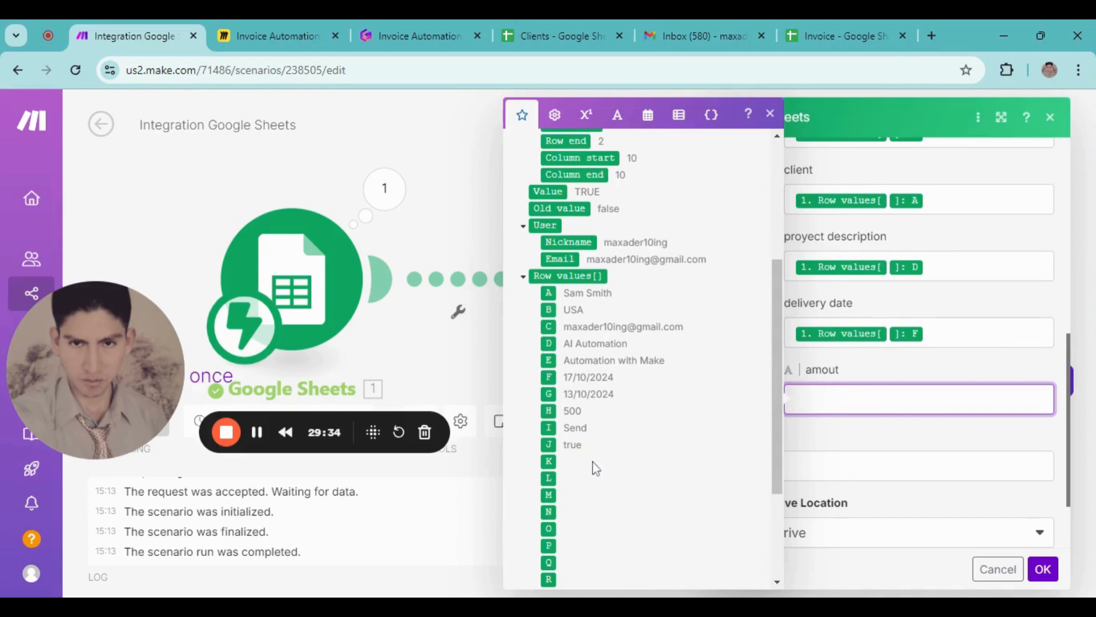
pyautogui.click(548, 410)
pyautogui.click(897, 371)
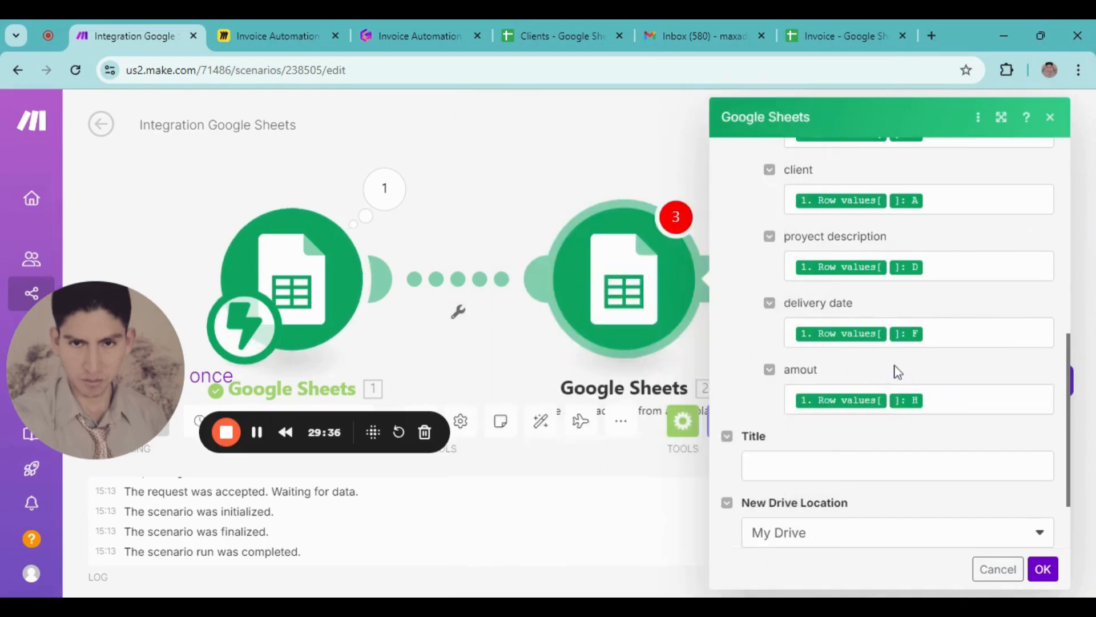
# - Set the new spreadsheet's title to "Invoice" followed by Row values A from the trigger
pyautogui.scroll(-3, 786, 421)
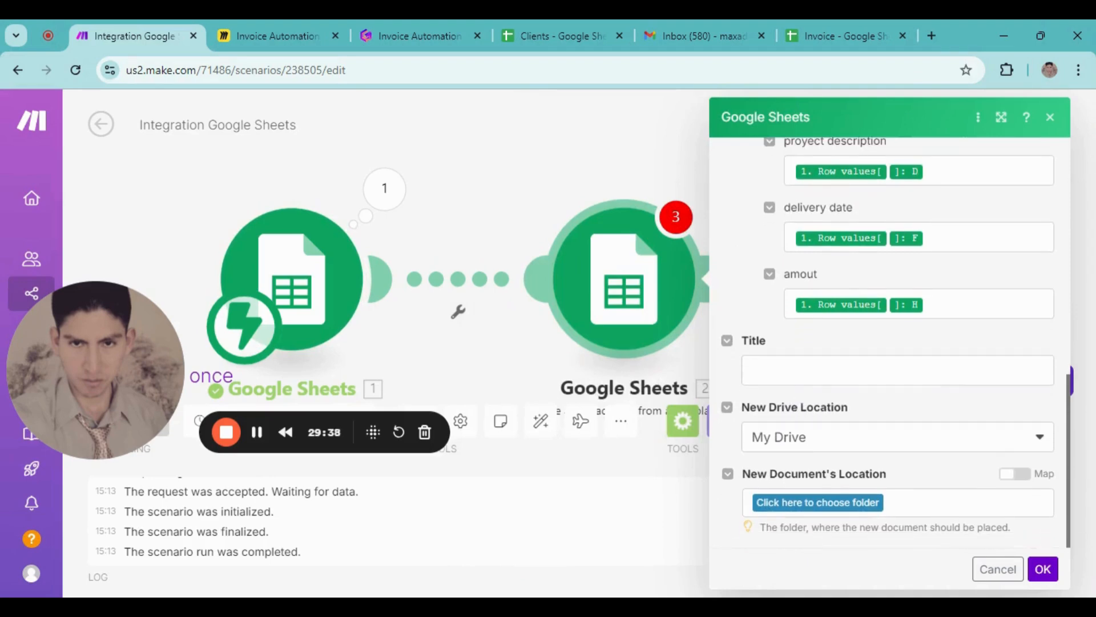
pyautogui.scroll(5, 790, 359)
pyautogui.scroll(-5, 783, 401)
pyautogui.click(782, 371)
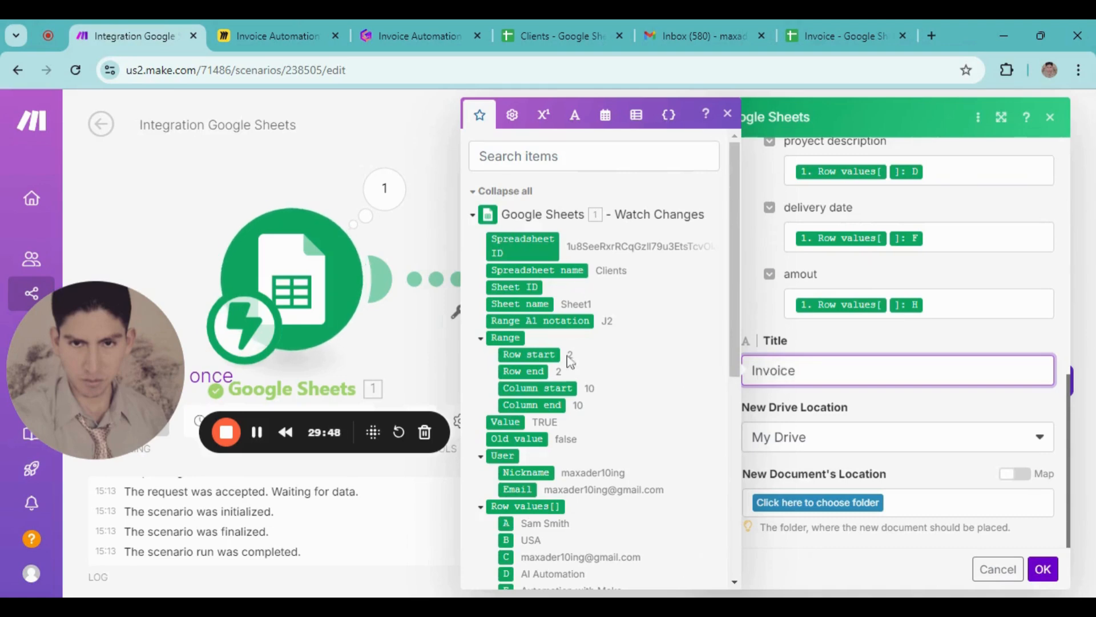
pyautogui.scroll(-3, 570, 362)
pyautogui.click(506, 362)
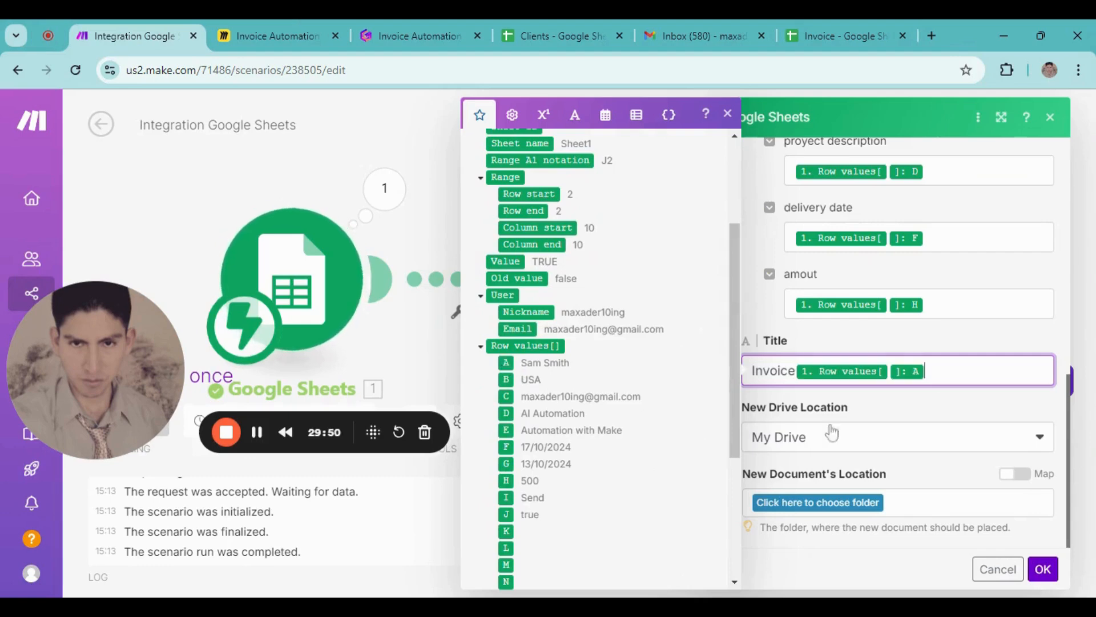
pyautogui.click(816, 399)
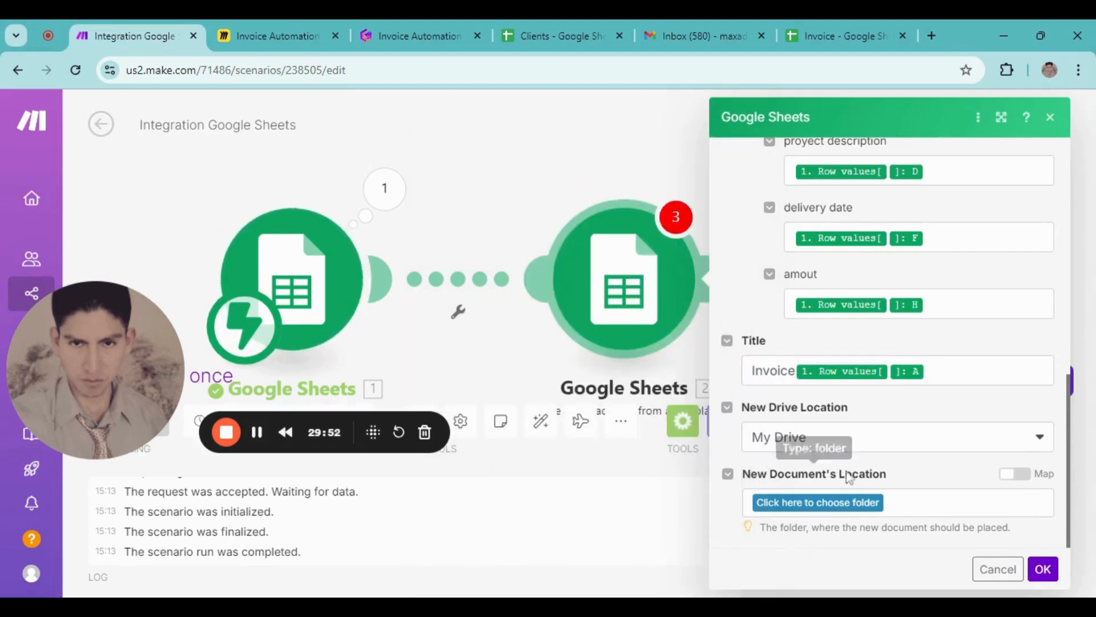
# - Set the new document's location to the Test folder in My Drive and save the module settings
pyautogui.click(1045, 441)
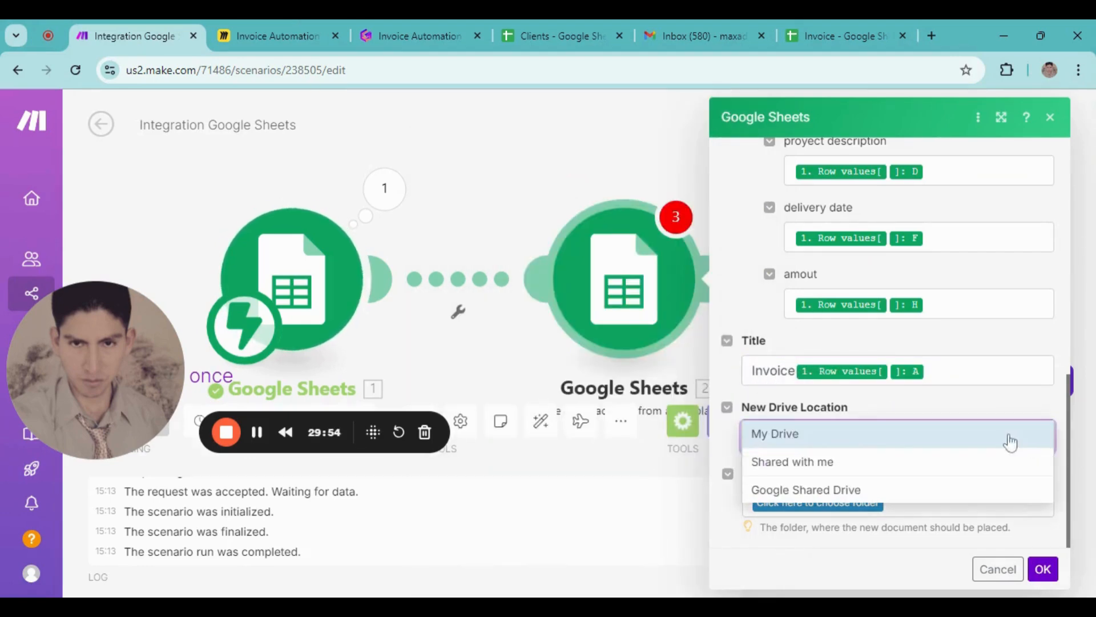
pyautogui.click(817, 434)
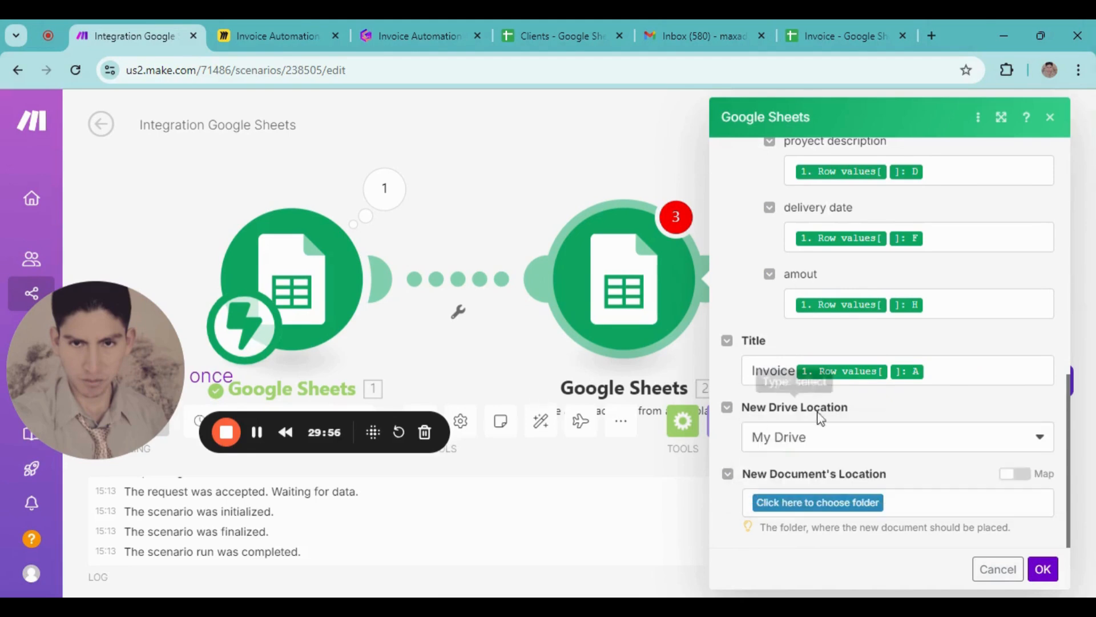
pyautogui.click(785, 505)
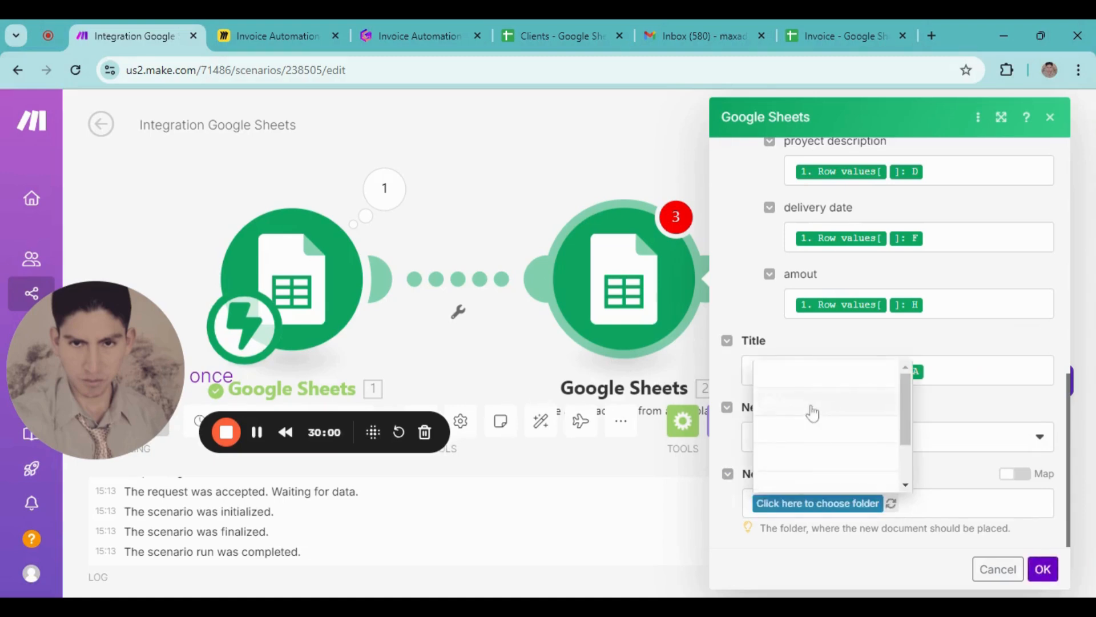
pyautogui.click(813, 412)
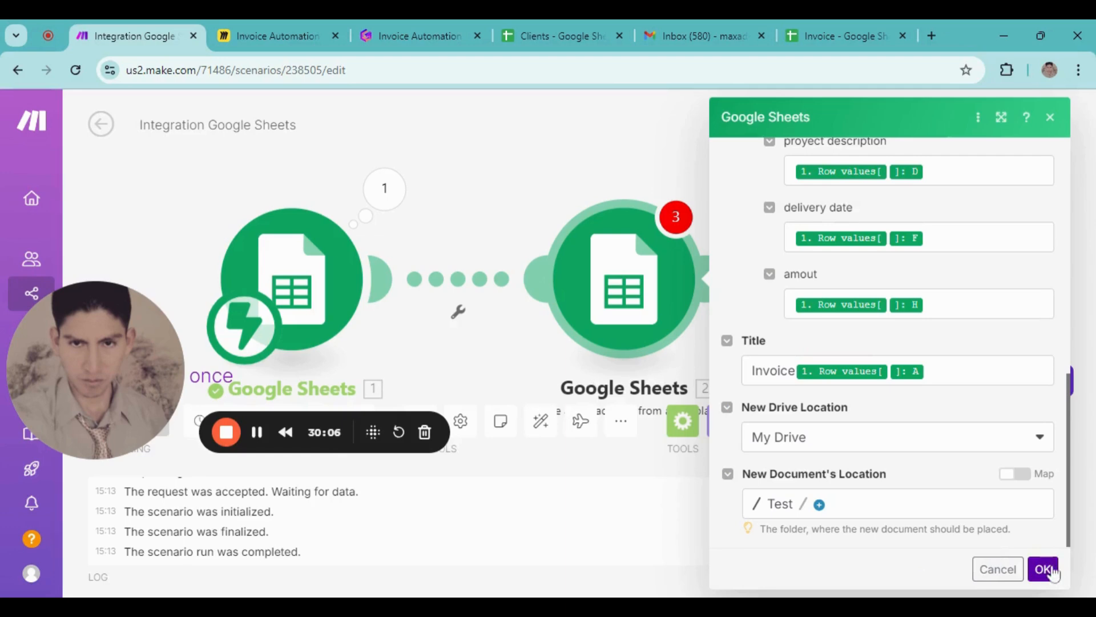
pyautogui.scroll(7, 887, 401)
pyautogui.scroll(-7, 879, 397)
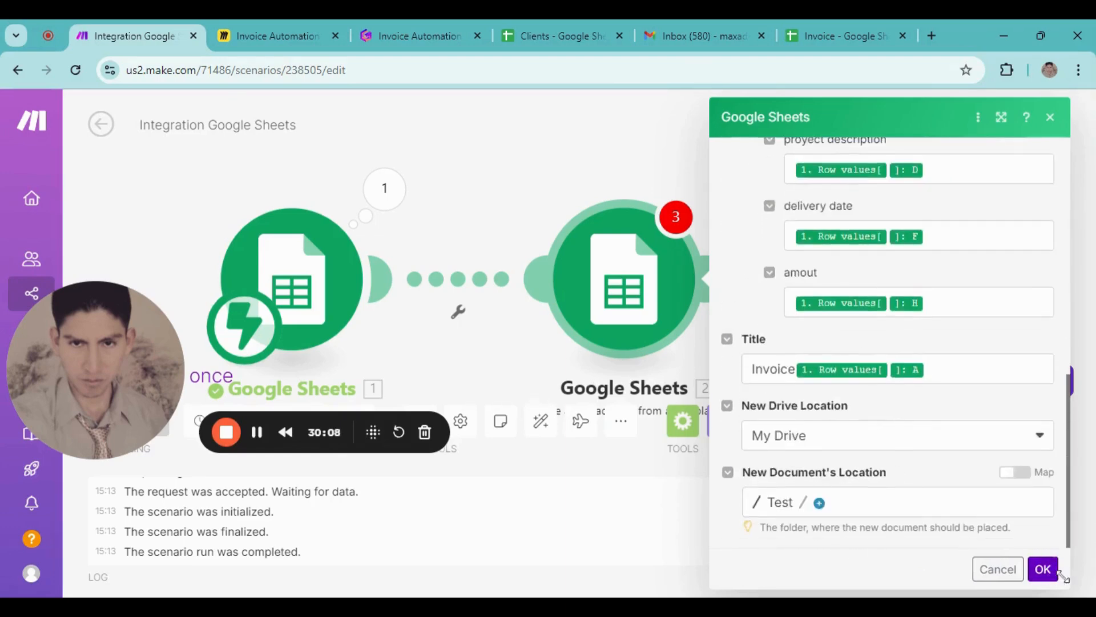
pyautogui.click(1043, 569)
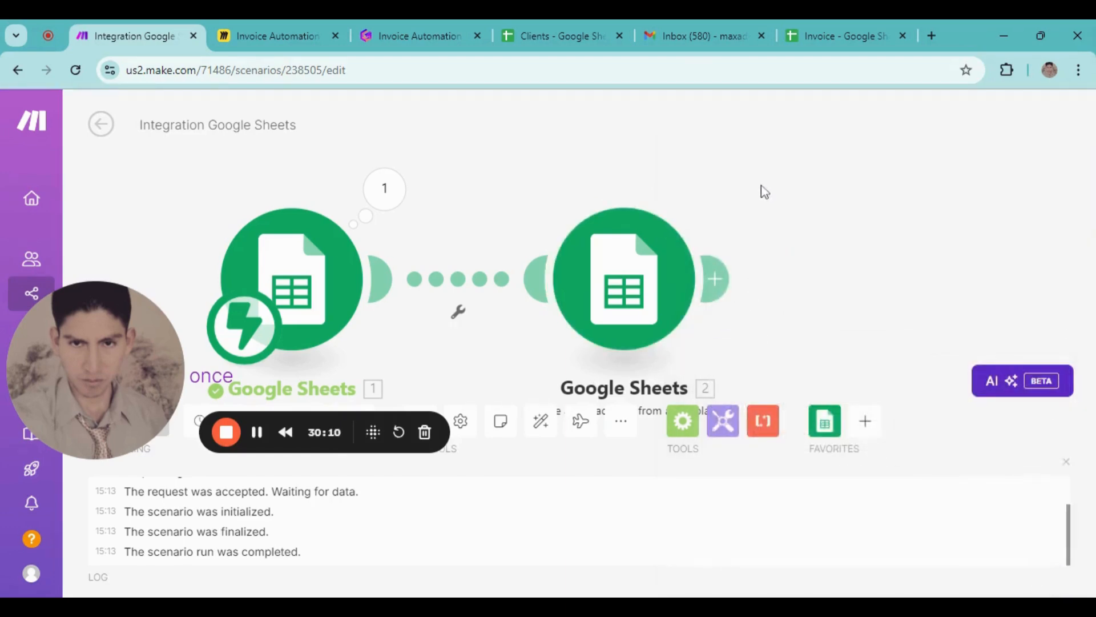
# - Move the Create a Spreadsheet from a Template module slightly closer to the Watch Changes trigger
pyautogui.moveTo(761, 186); pyautogui.dragTo(620, 183)
pyautogui.scroll(-1, 591, 166)
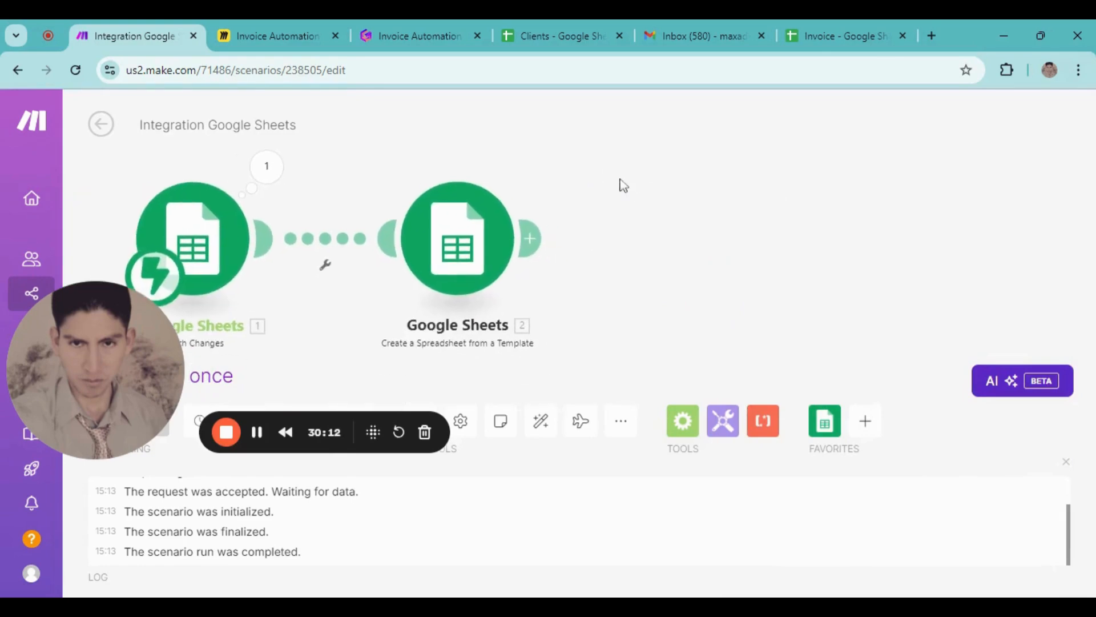
pyautogui.moveTo(468, 258); pyautogui.dragTo(448, 258)
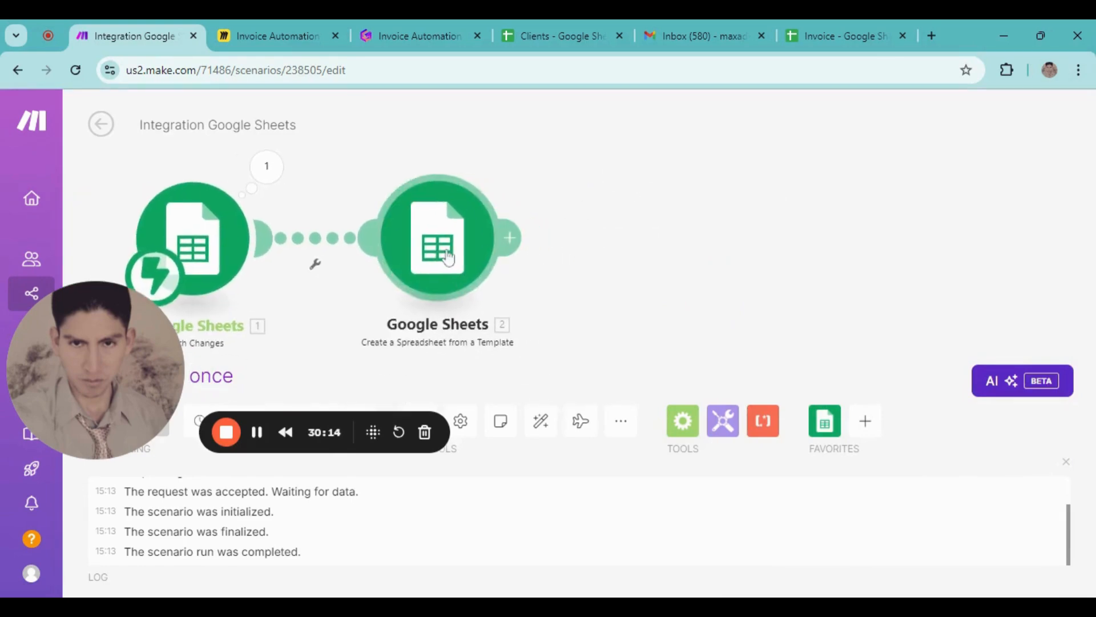
pyautogui.moveTo(630, 245); pyautogui.dragTo(582, 247)
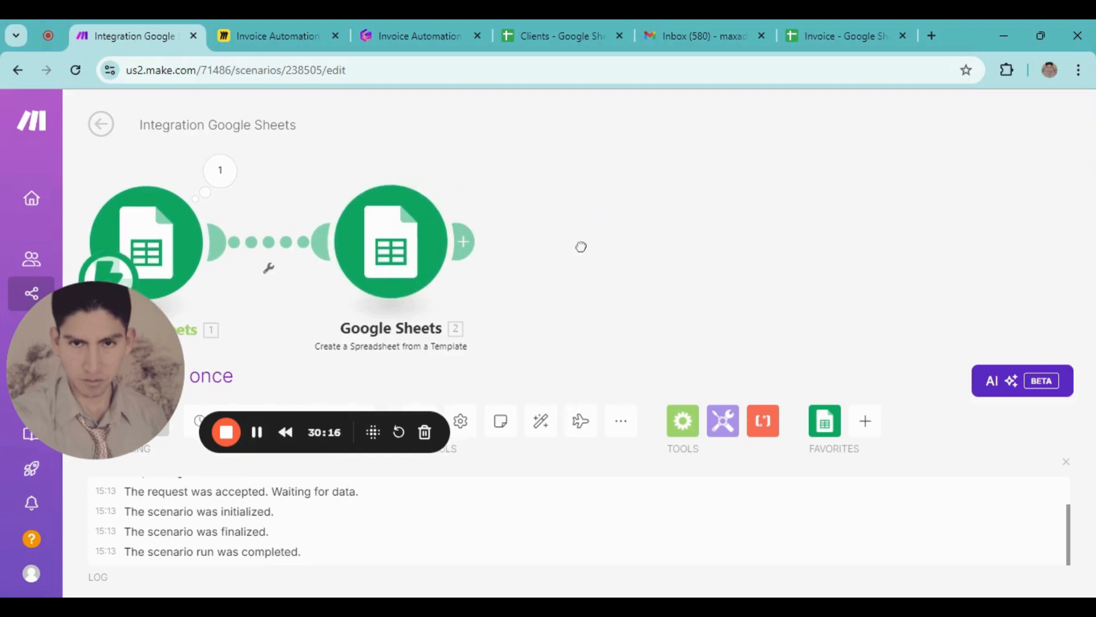
# - Add a Google Docs Download a Document module after the Create a Spreadsheet from a Template module
pyautogui.click(468, 240)
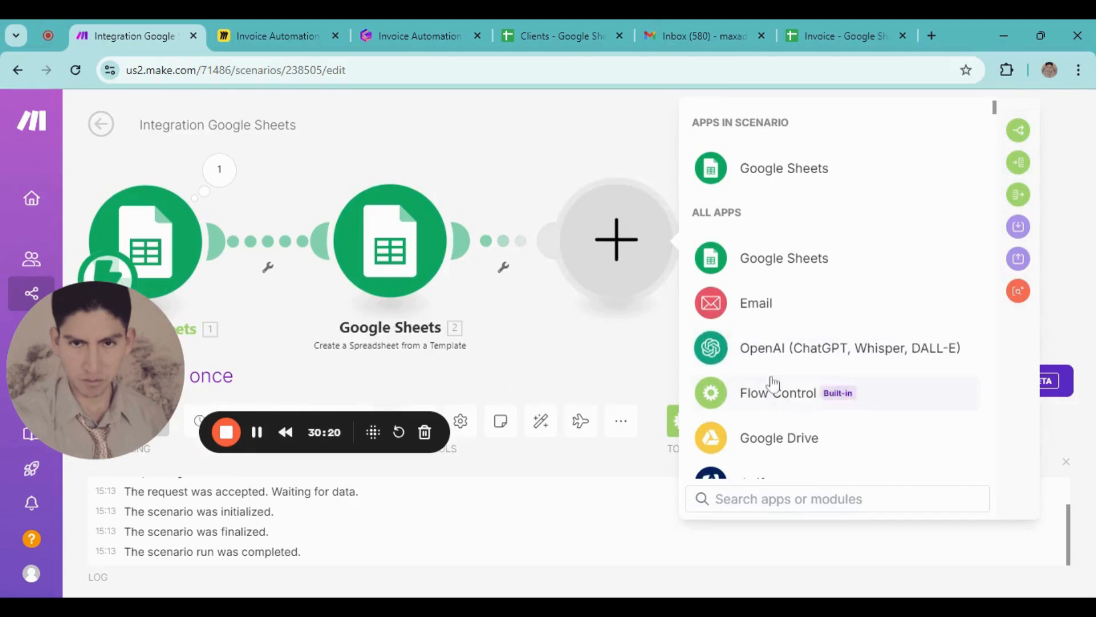
pyautogui.scroll(-5, 767, 386)
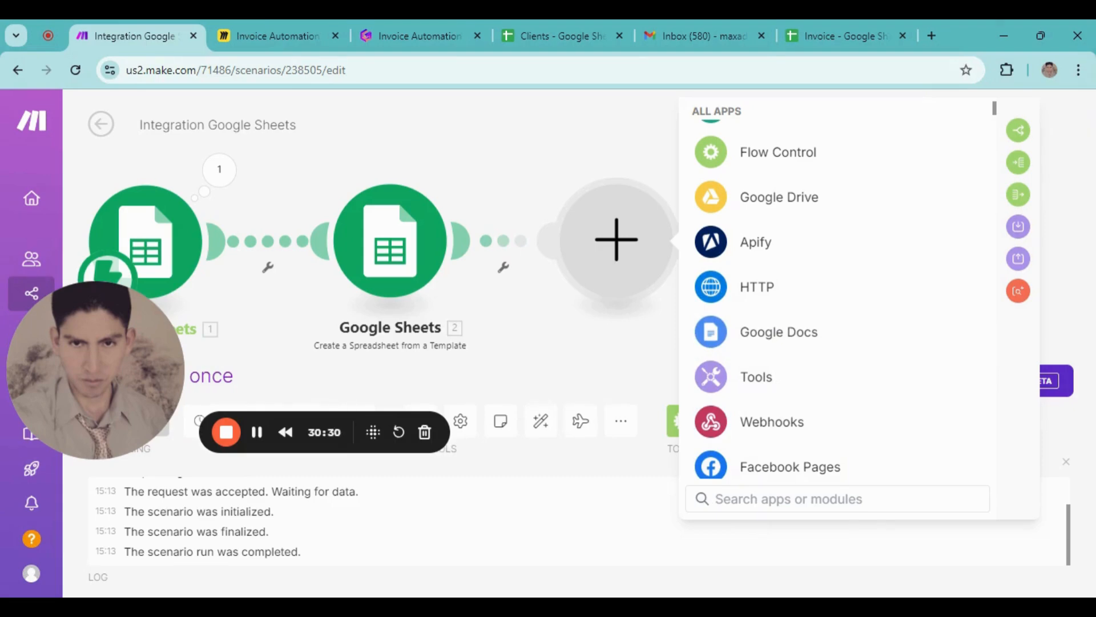
pyautogui.write('goo')
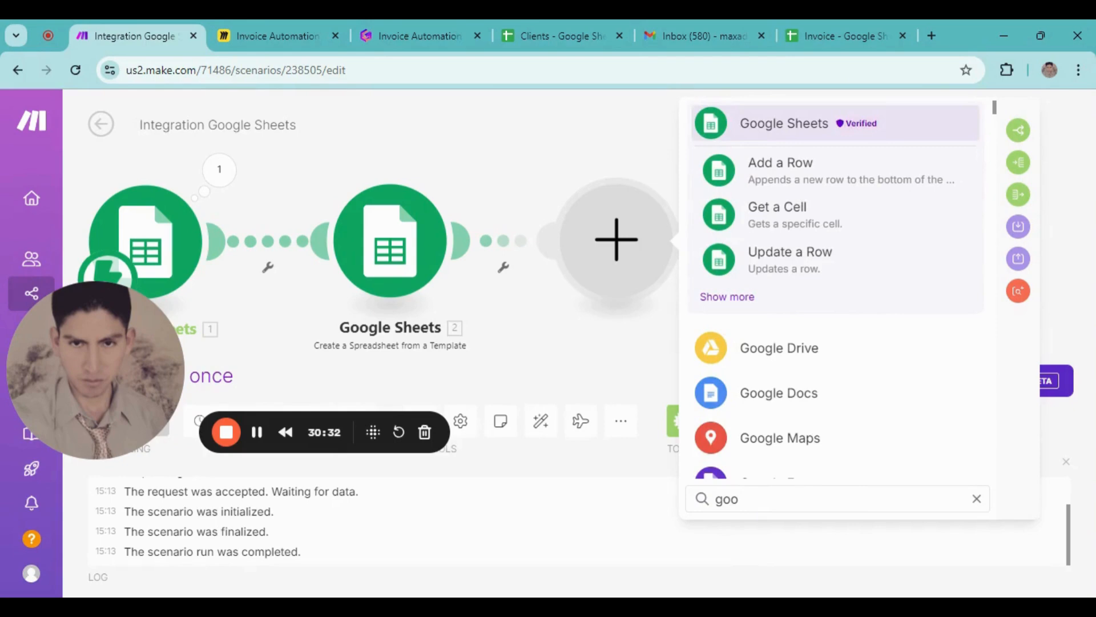
pyautogui.write('gl')
pyautogui.write('e shee')
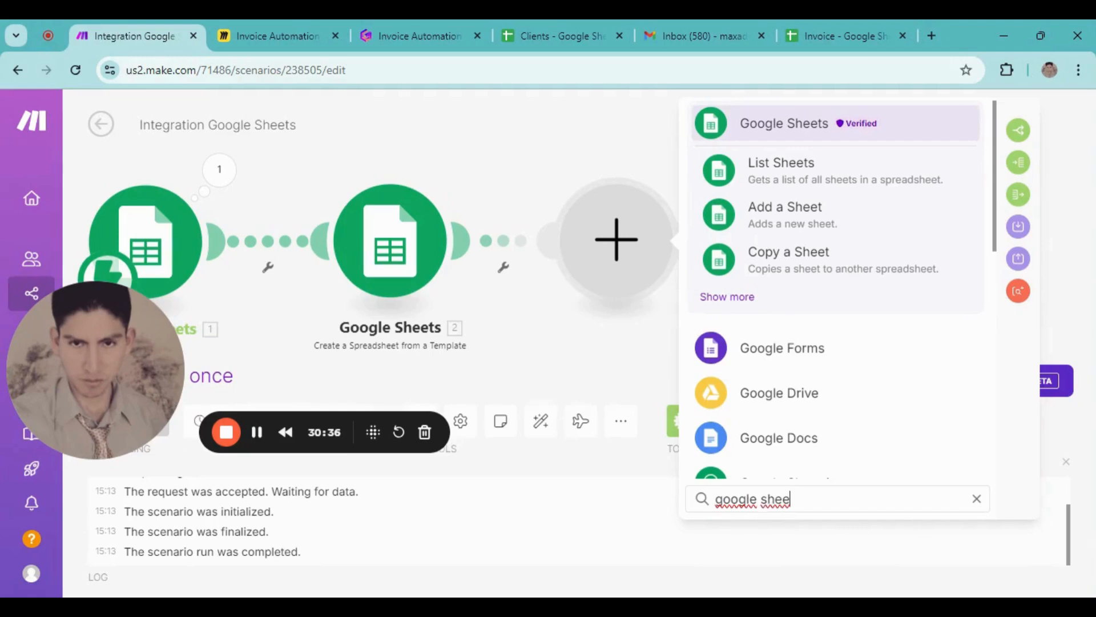
pyautogui.press('BackSpace')
pyautogui.press('BackSpace')
pyautogui.press('BackSpace')
pyautogui.press('BackSpace')
pyautogui.write('doc')
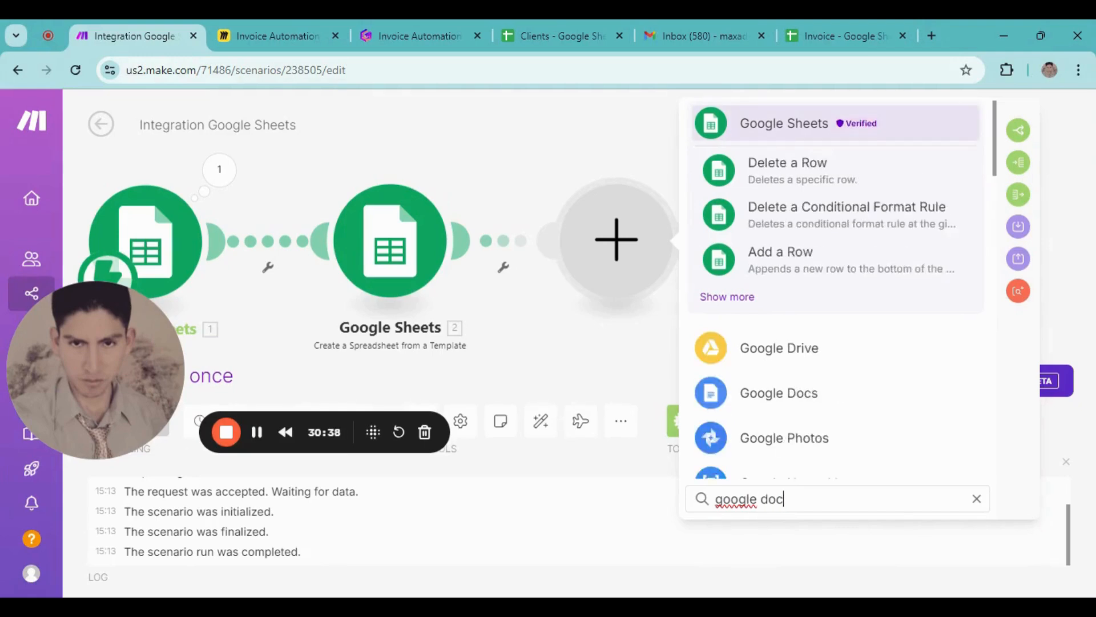
pyautogui.click(763, 137)
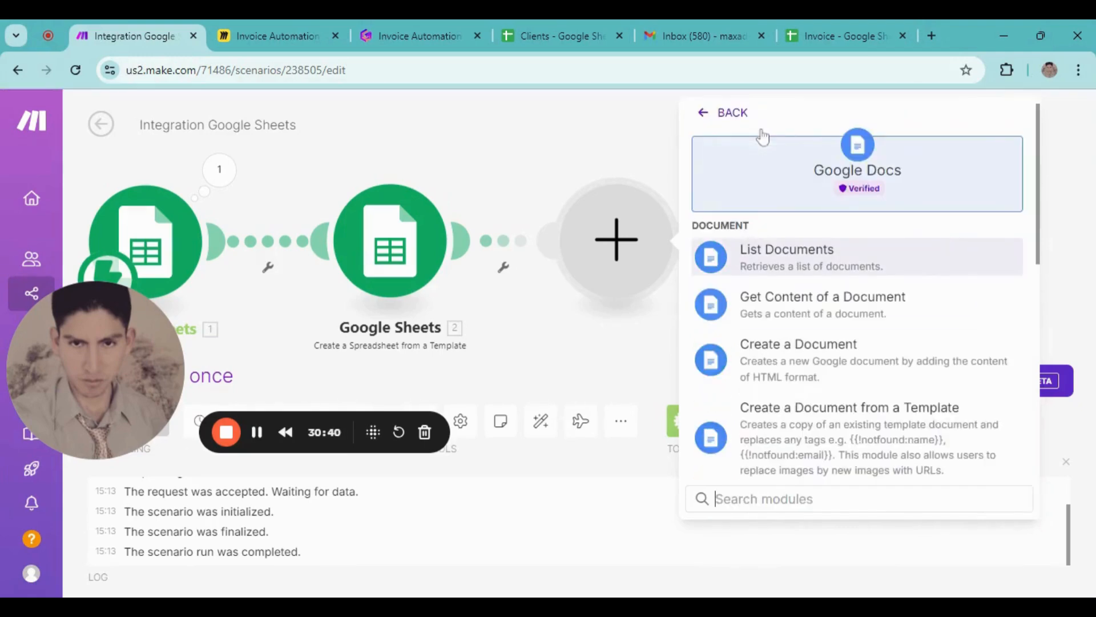
pyautogui.scroll(-2, 782, 333)
pyautogui.scroll(-6, 783, 333)
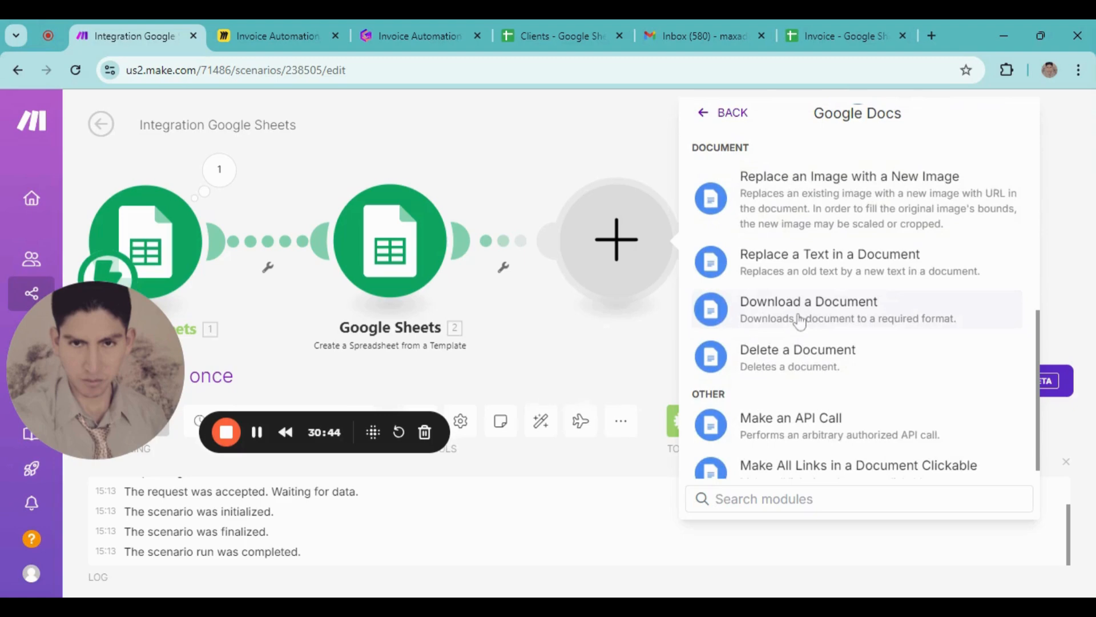
pyautogui.click(799, 321)
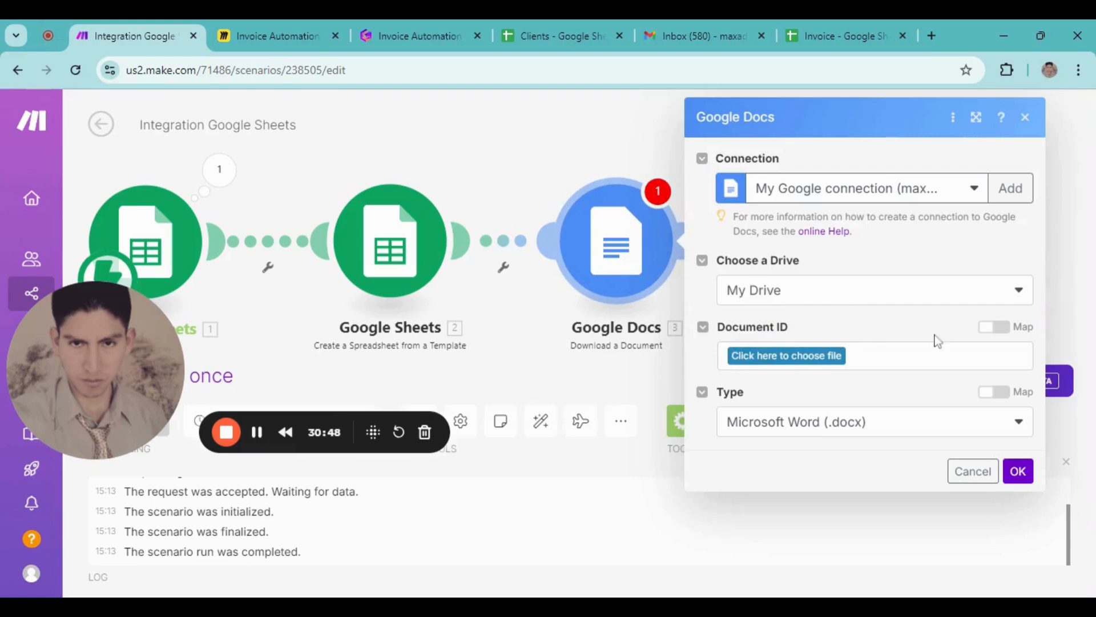
# - Enable mapping for the Document ID and map it to the Spreadsheet ID from the Create a Spreadsheet from a Template module
pyautogui.click(998, 328)
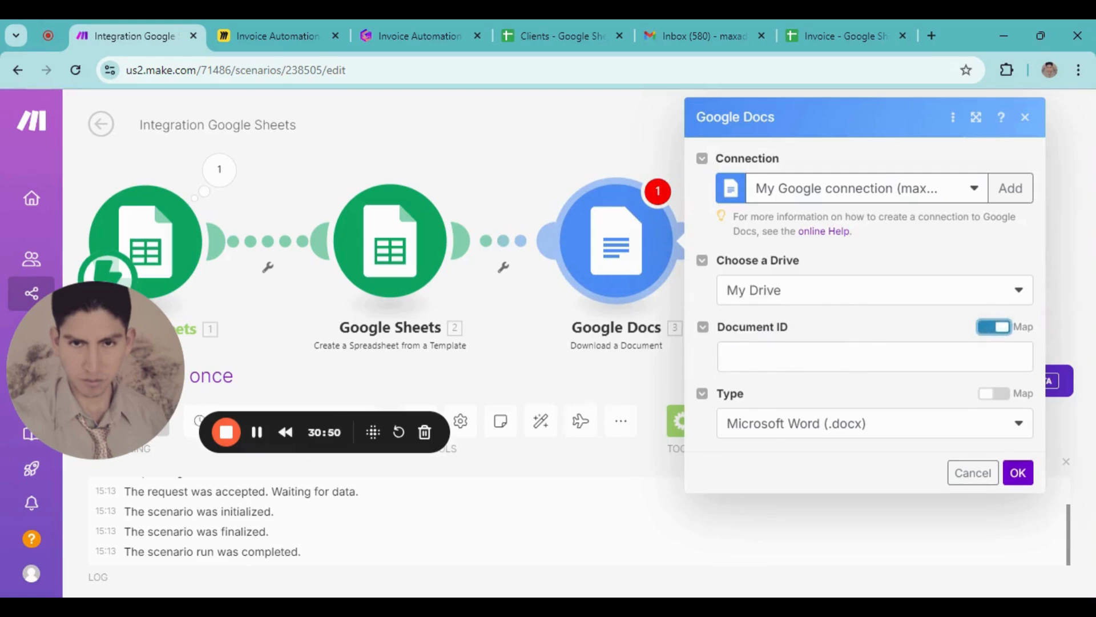
pyautogui.click(722, 356)
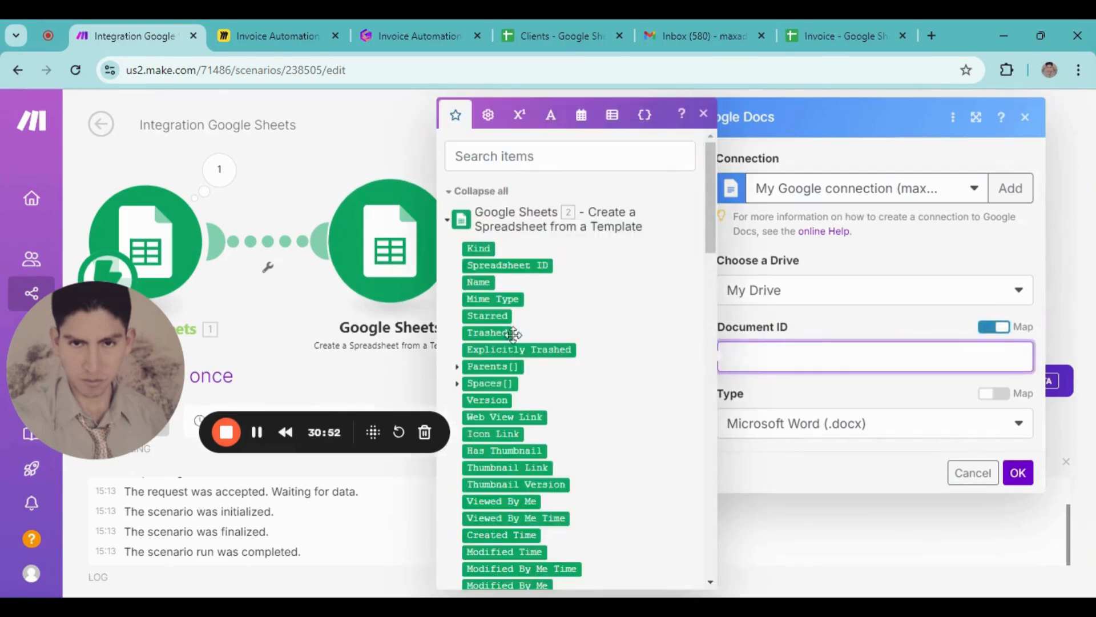
pyautogui.click(513, 271)
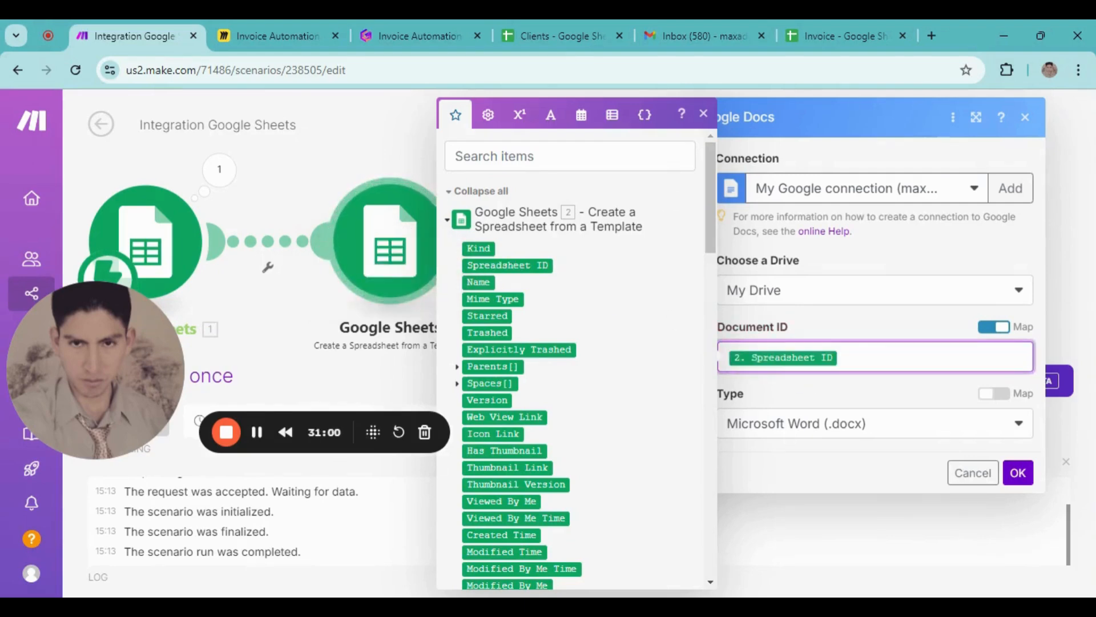
pyautogui.click(818, 395)
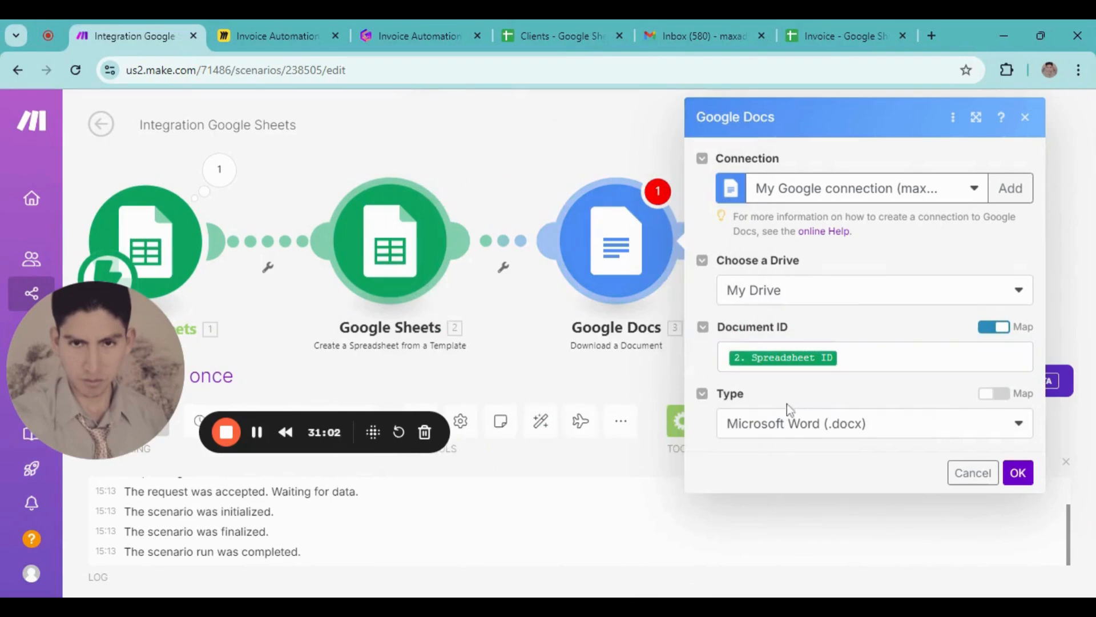
# - Set the download type to PDF Document (.pdf) and save the Google Docs module settings
pyautogui.click(821, 430)
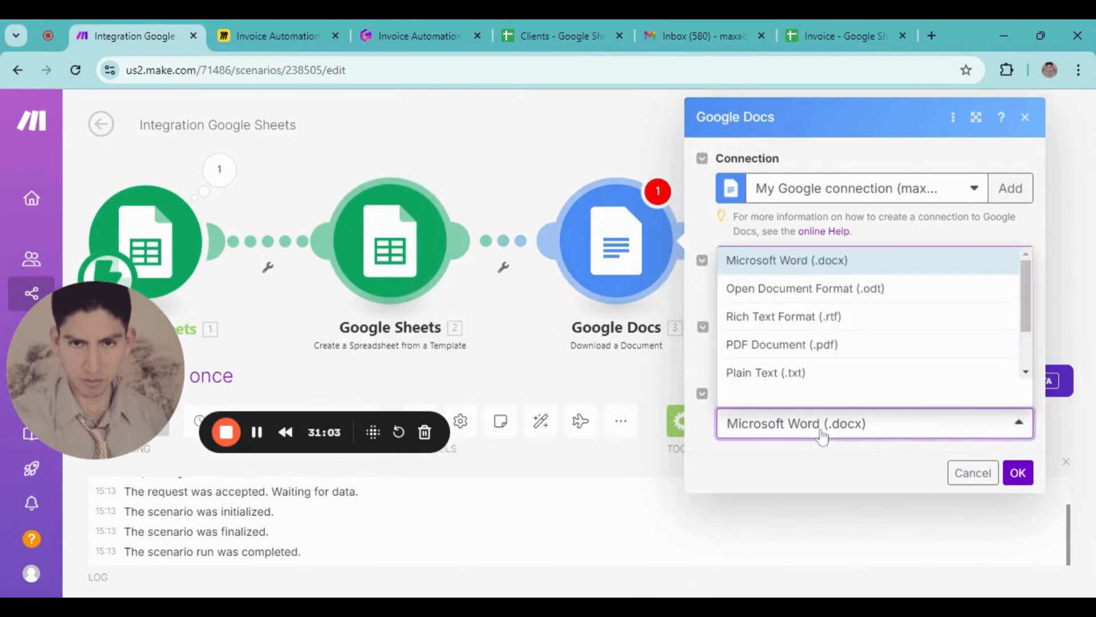
pyautogui.click(752, 354)
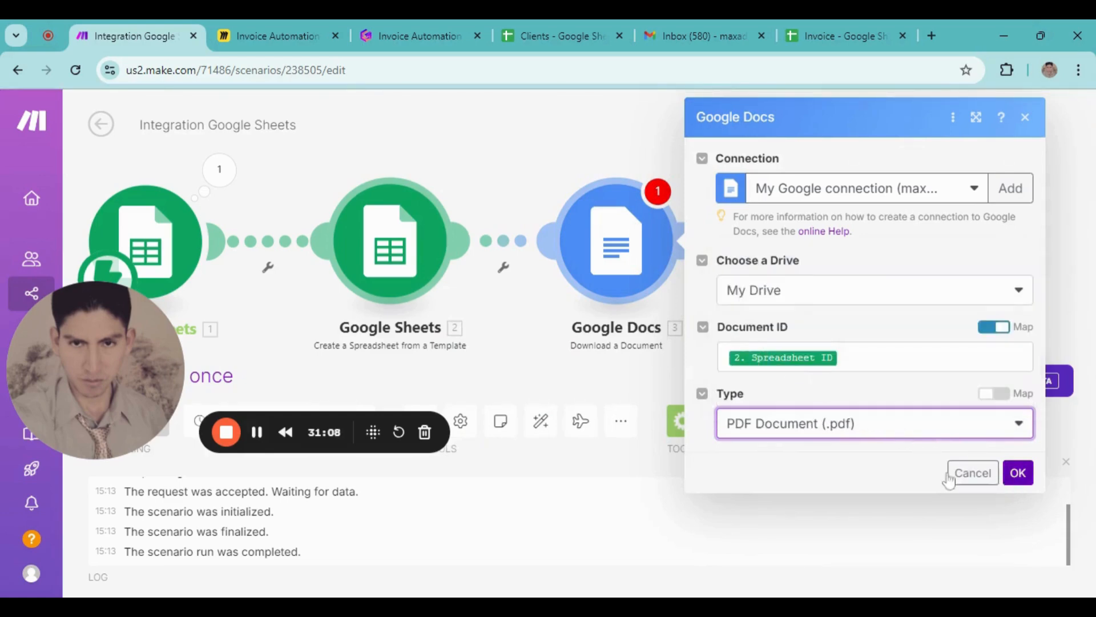
pyautogui.click(1020, 474)
# - Add an Email Send an Email module after the Google Docs Download a Document module
pyautogui.moveTo(739, 198); pyautogui.dragTo(623, 175)
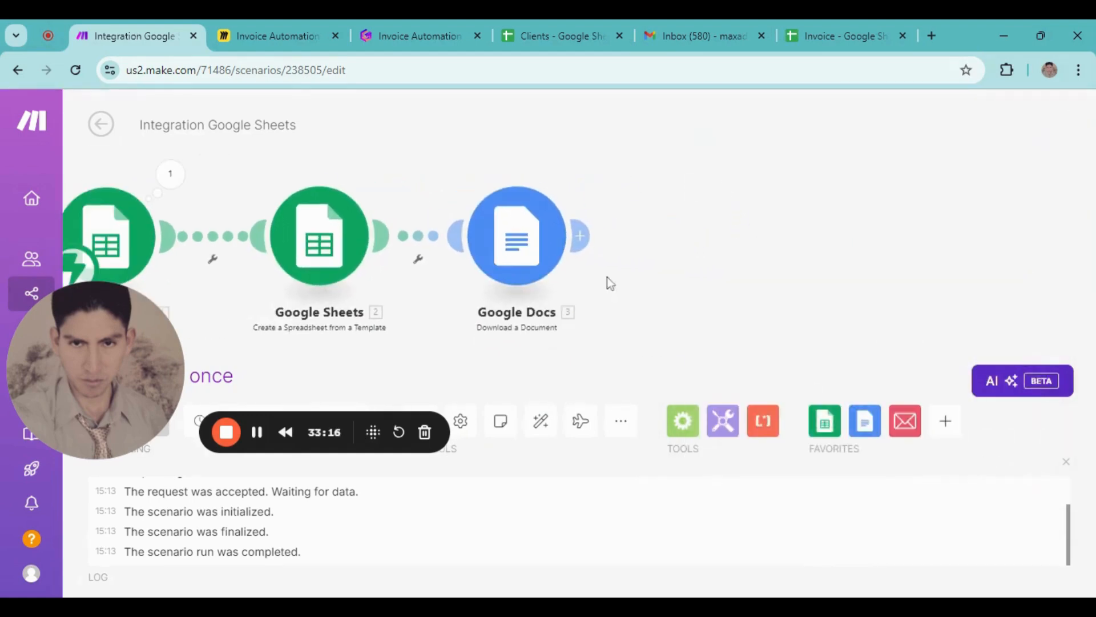
pyautogui.click(579, 235)
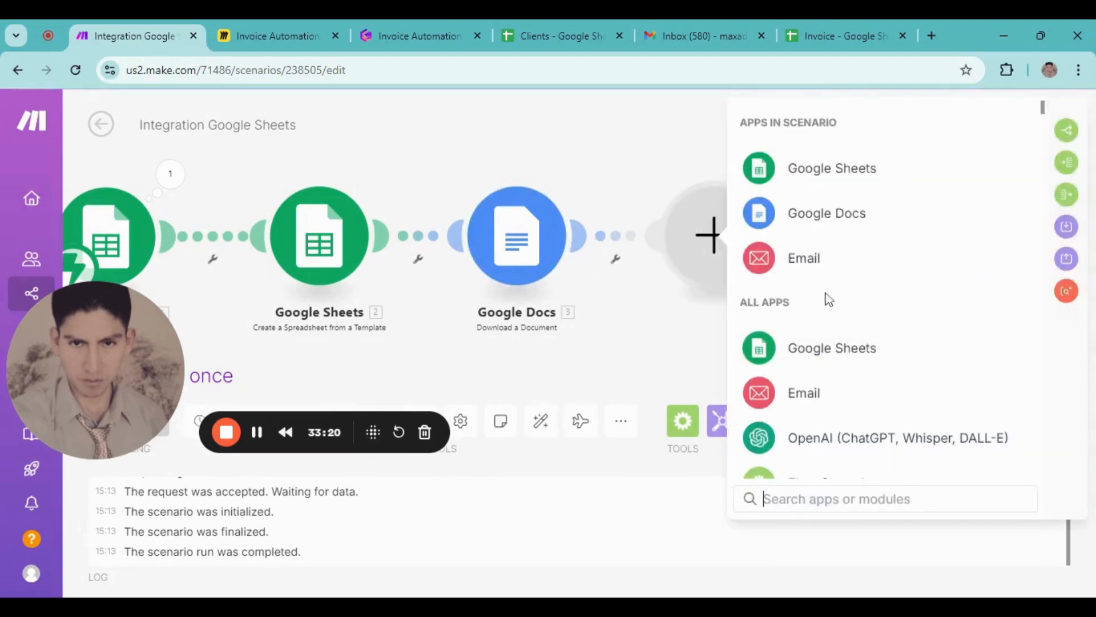
pyautogui.click(786, 274)
pyautogui.scroll(-4, 822, 371)
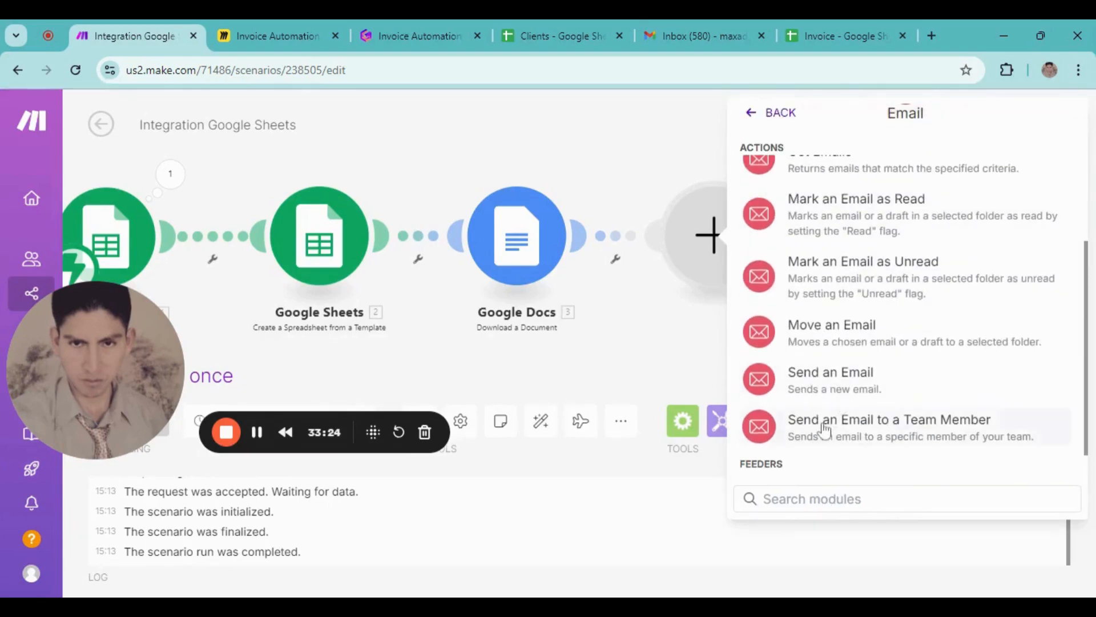
pyautogui.click(842, 341)
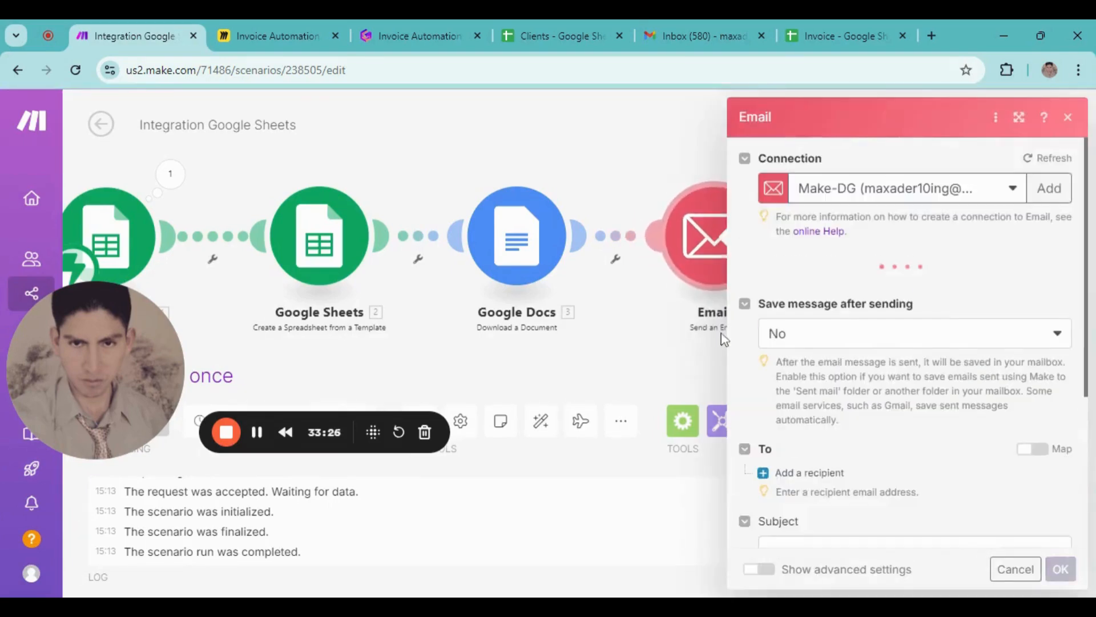
# - Add one email recipient and map its address to Row values C from the Watch Changes trigger
pyautogui.scroll(-3, 914, 297)
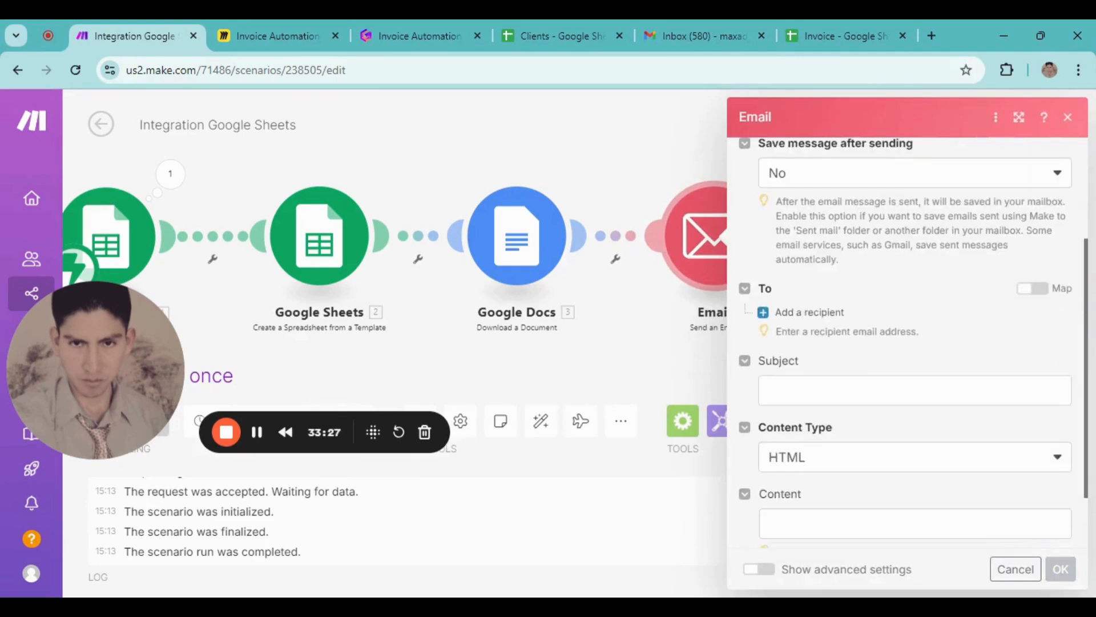
pyautogui.click(765, 313)
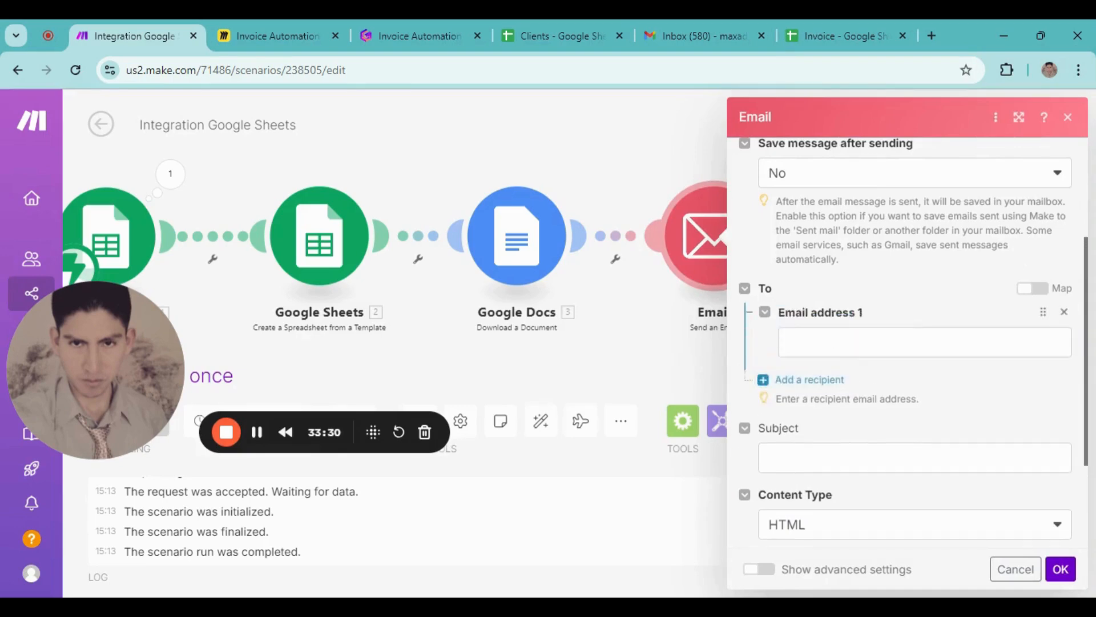
pyautogui.scroll(-2, 845, 368)
pyautogui.click(925, 261)
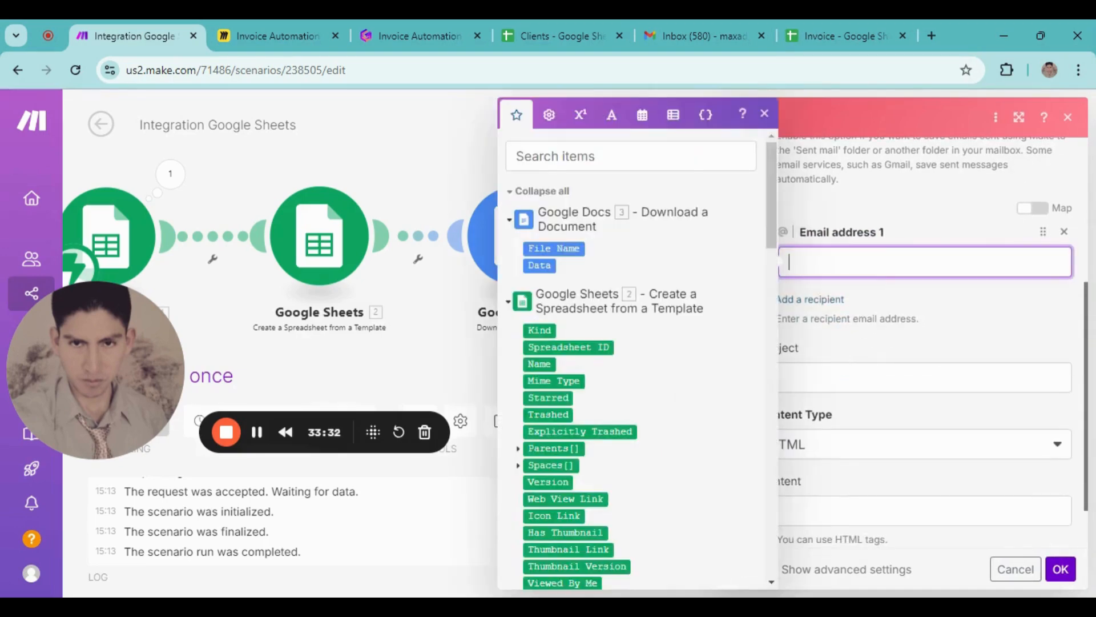
pyautogui.scroll(-2, 616, 411)
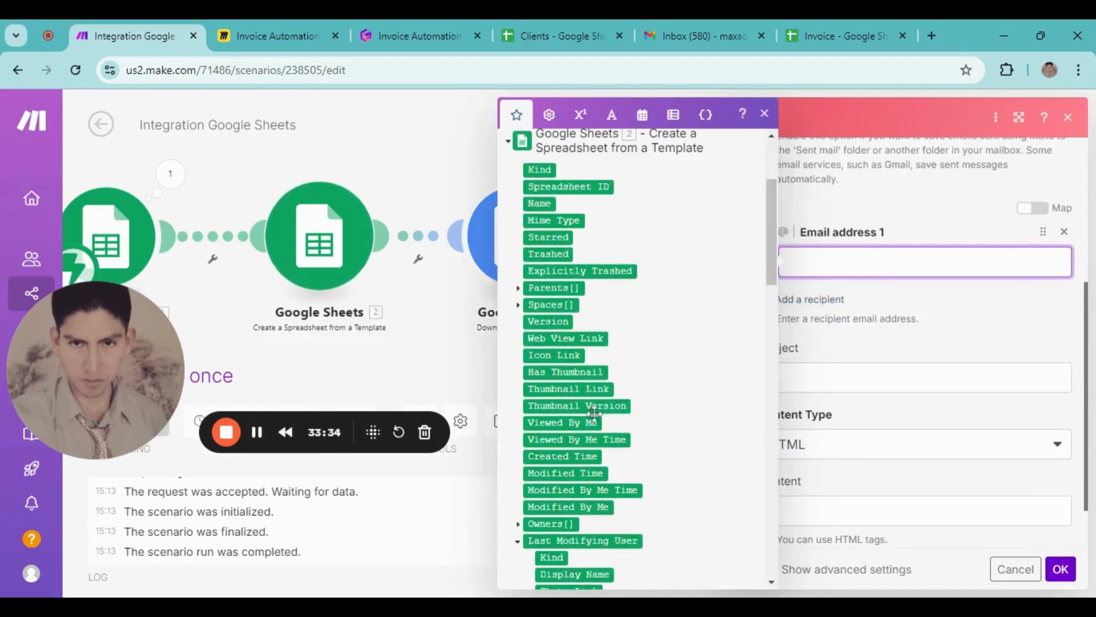
pyautogui.scroll(-3, 609, 414)
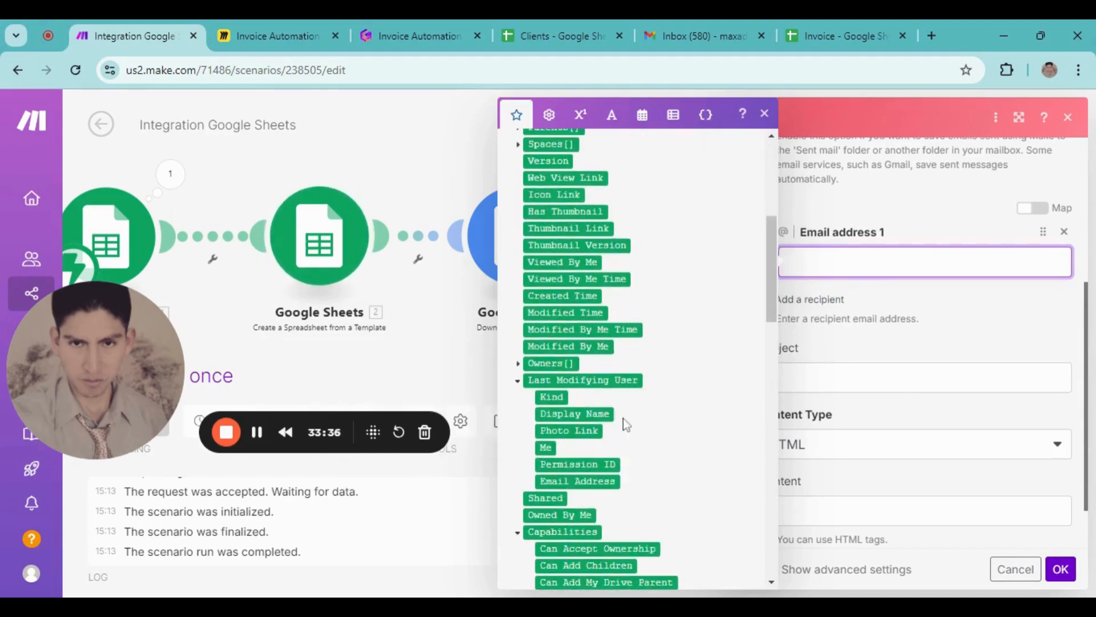
pyautogui.scroll(-15, 609, 414)
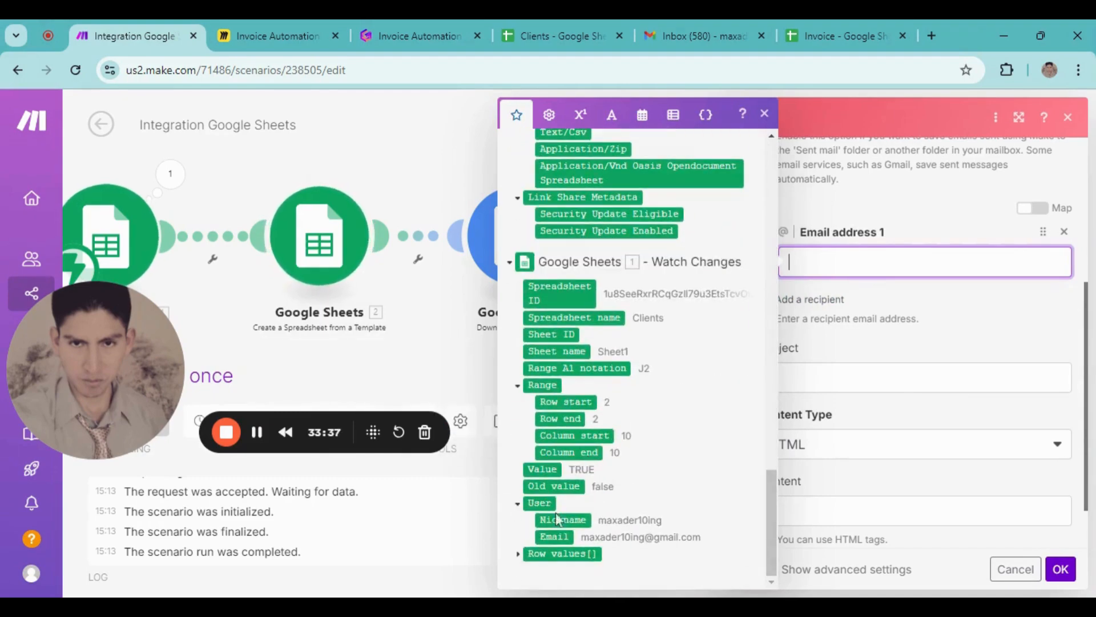
pyautogui.click(517, 554)
pyautogui.scroll(-8, 597, 465)
pyautogui.scroll(6, 597, 464)
pyautogui.scroll(-4, 597, 465)
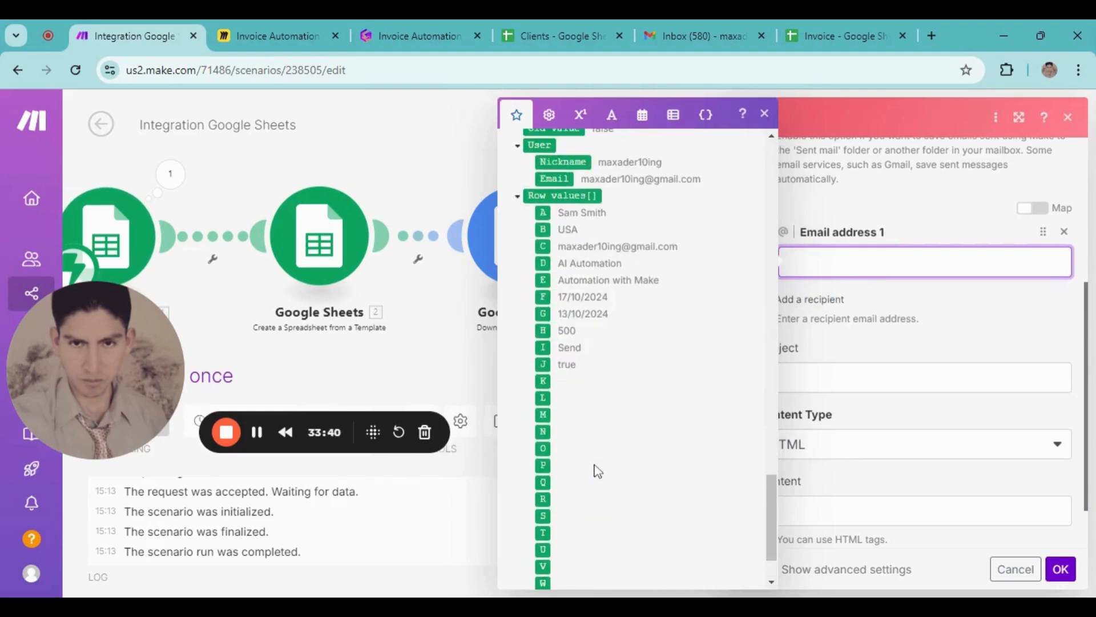
pyautogui.click(542, 246)
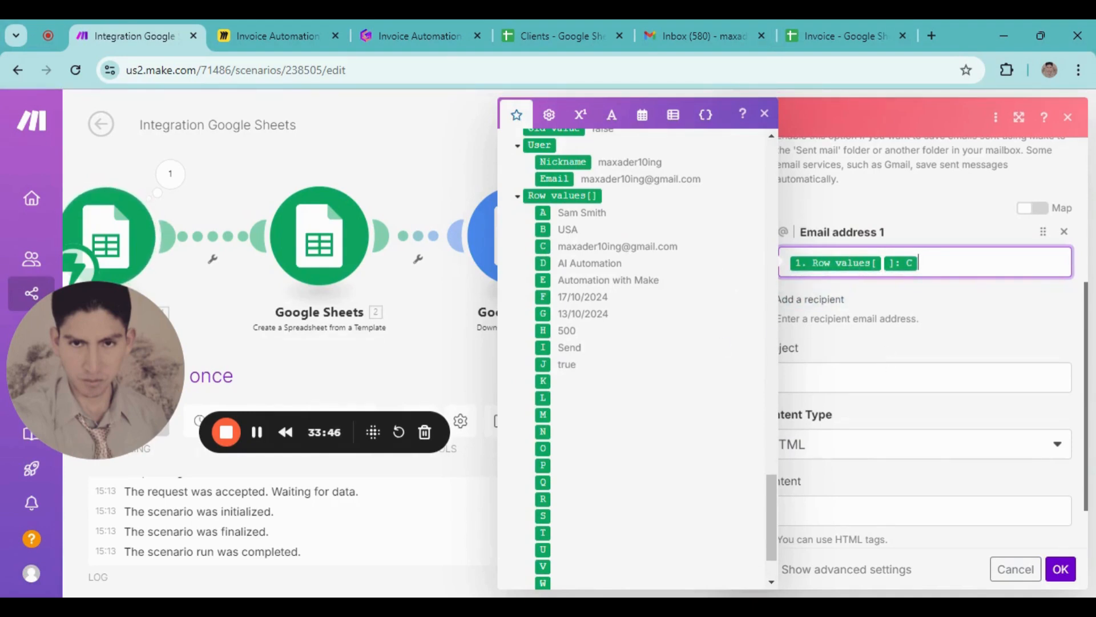
# - Set the email subject to "Invoice" followed by check mark and receipt emojis, and set the content type to Plaintext
pyautogui.scroll(-1, 849, 327)
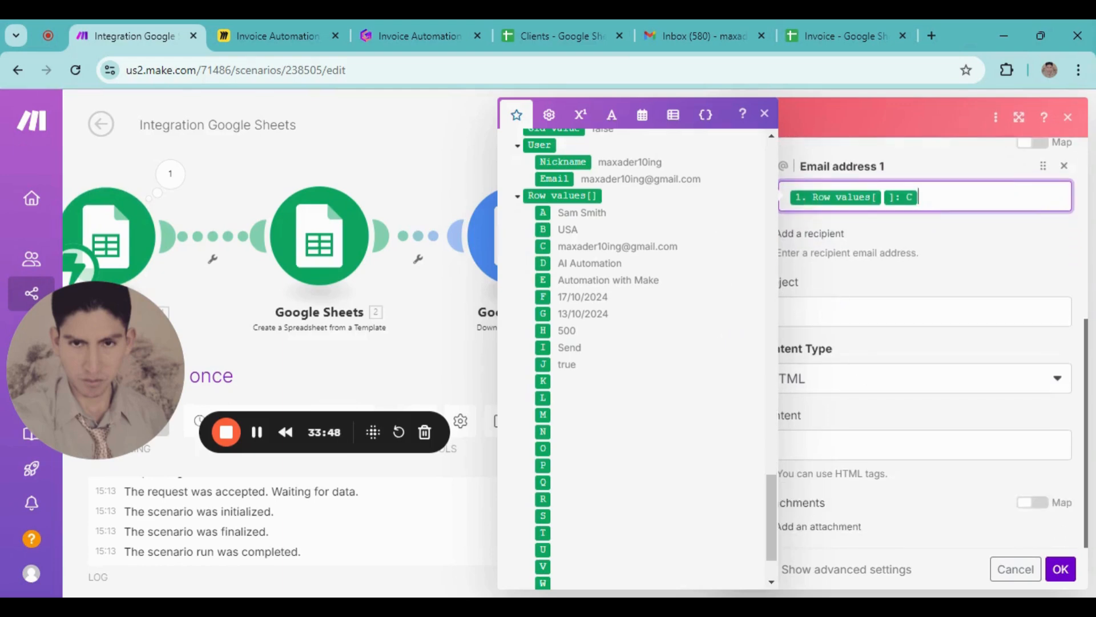
pyautogui.click(848, 312)
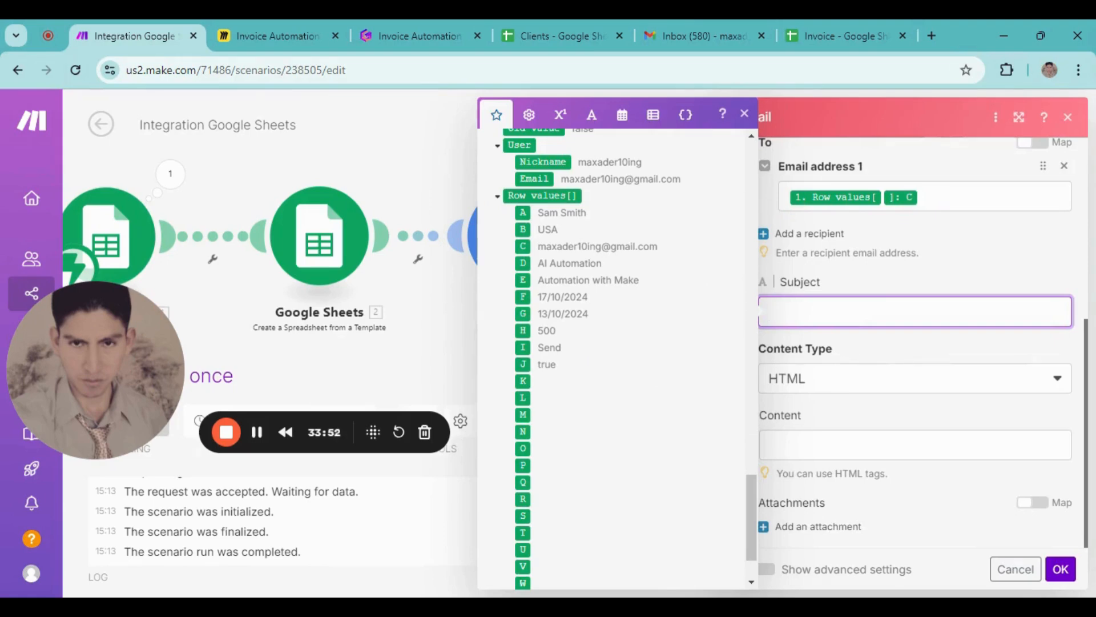
pyautogui.write('Invoice')
pyautogui.write('✅ 🧾')
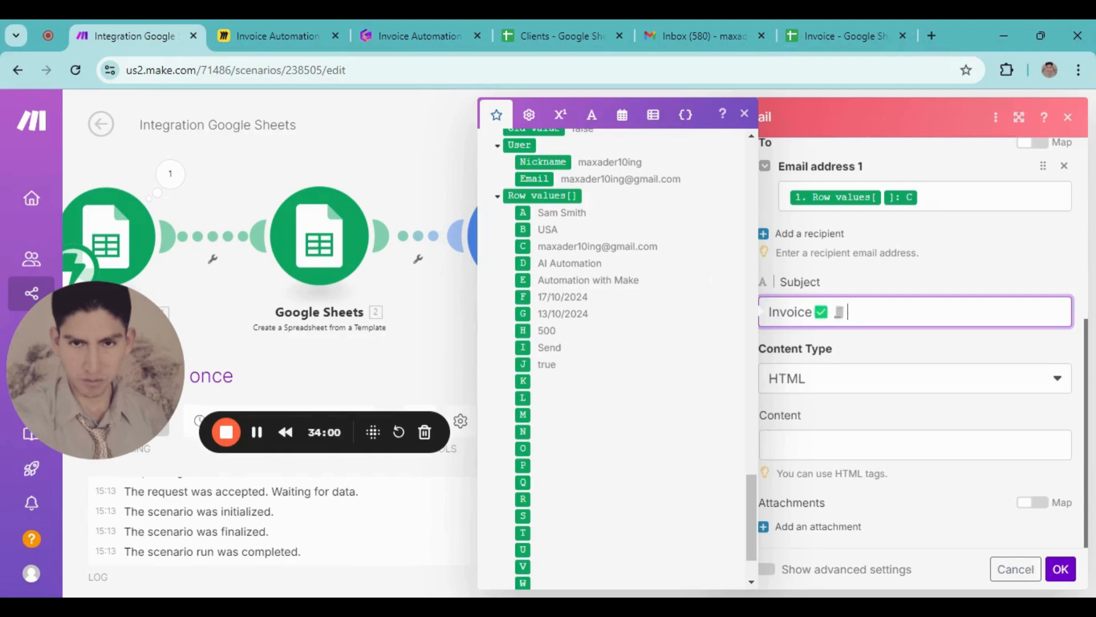
pyautogui.click(834, 379)
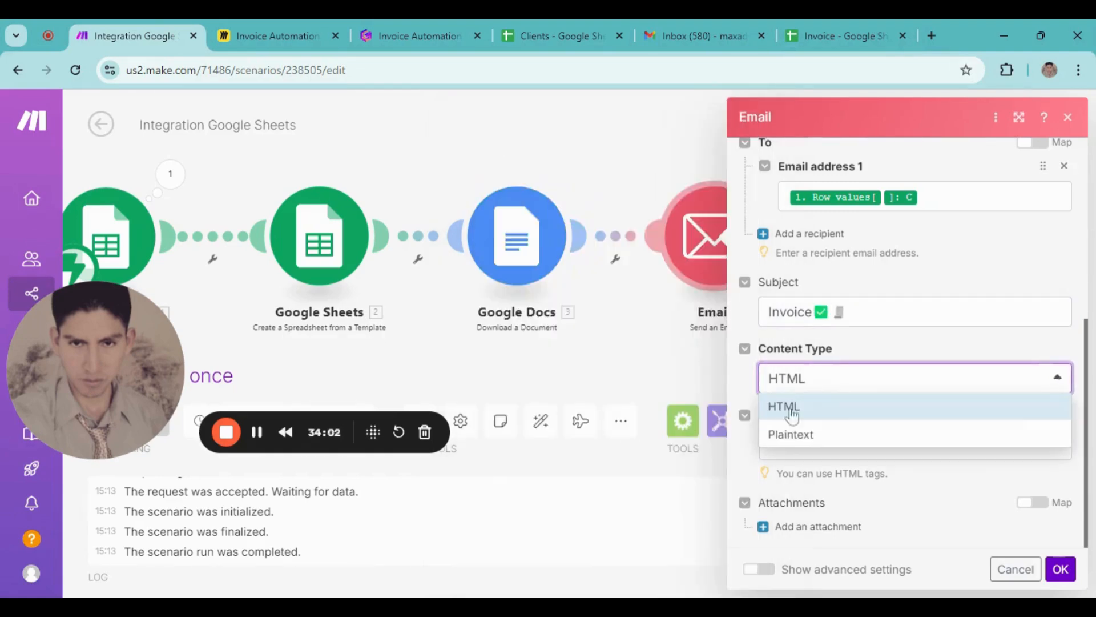
pyautogui.click(786, 437)
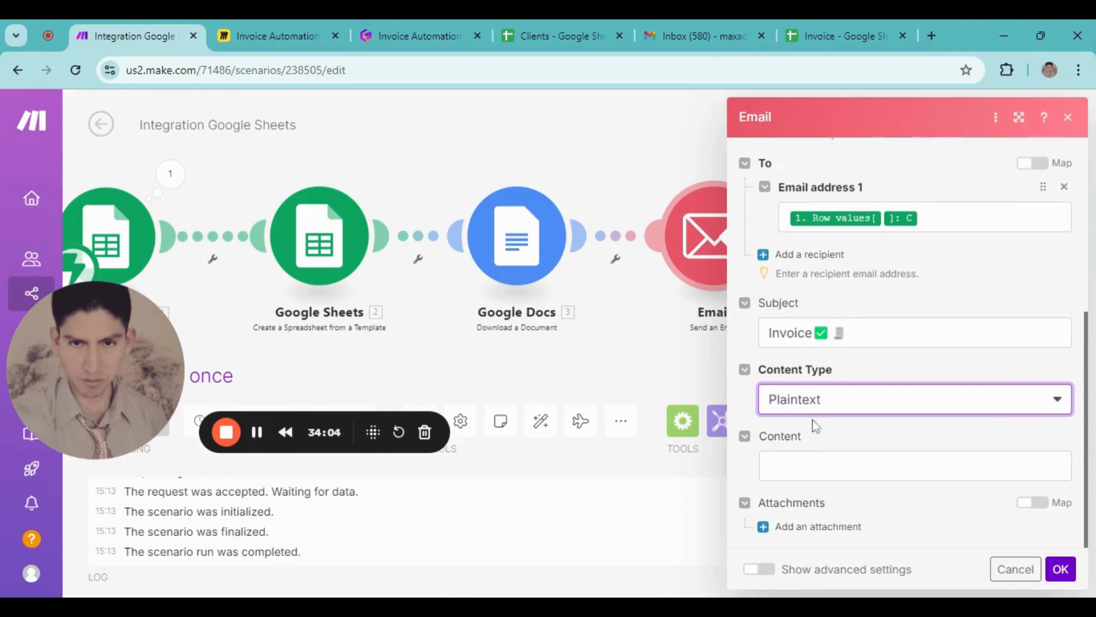
# - Add three line breaks to the Email module's Content field to make room for a multi-line message
pyautogui.click(827, 465)
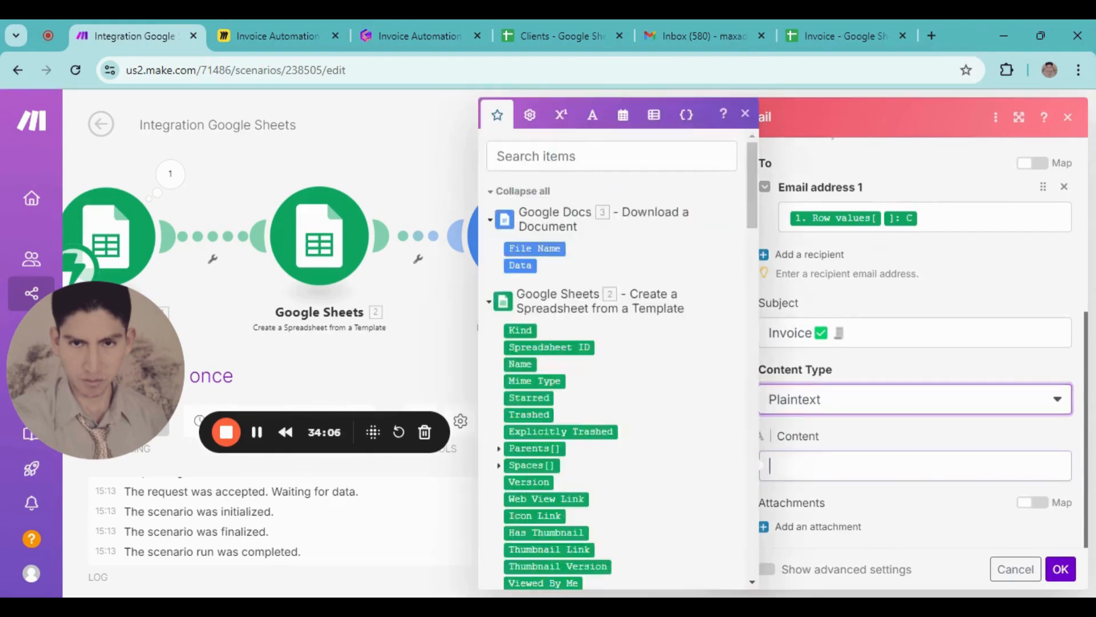
pyautogui.press('Return')
pyautogui.press('Return')
pyautogui.press('Return')
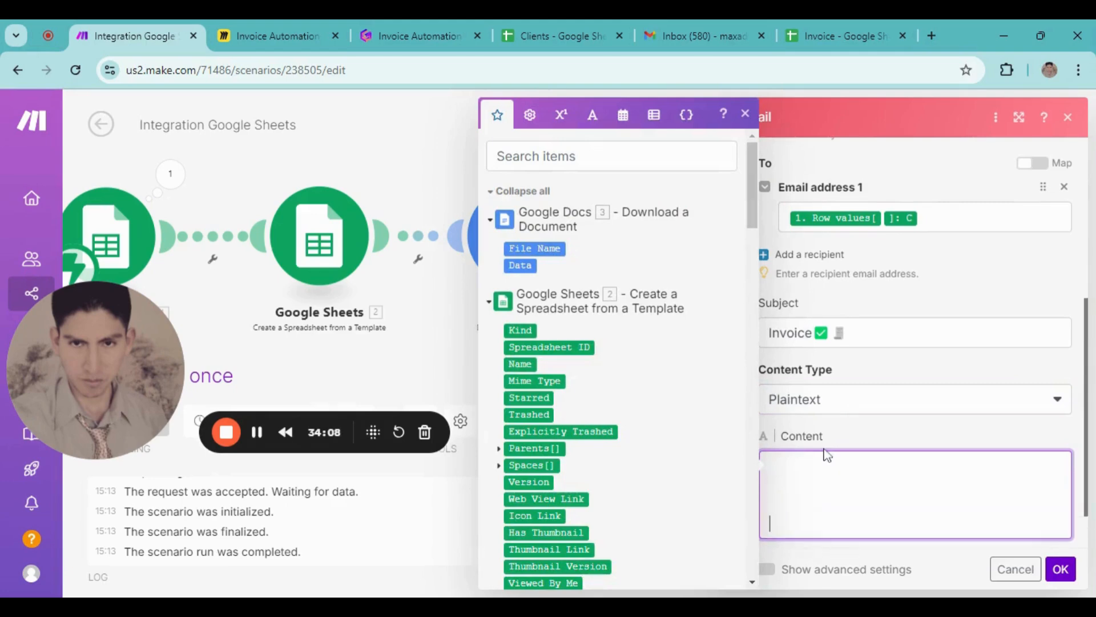
pyautogui.scroll(-1, 827, 453)
pyautogui.click(823, 409)
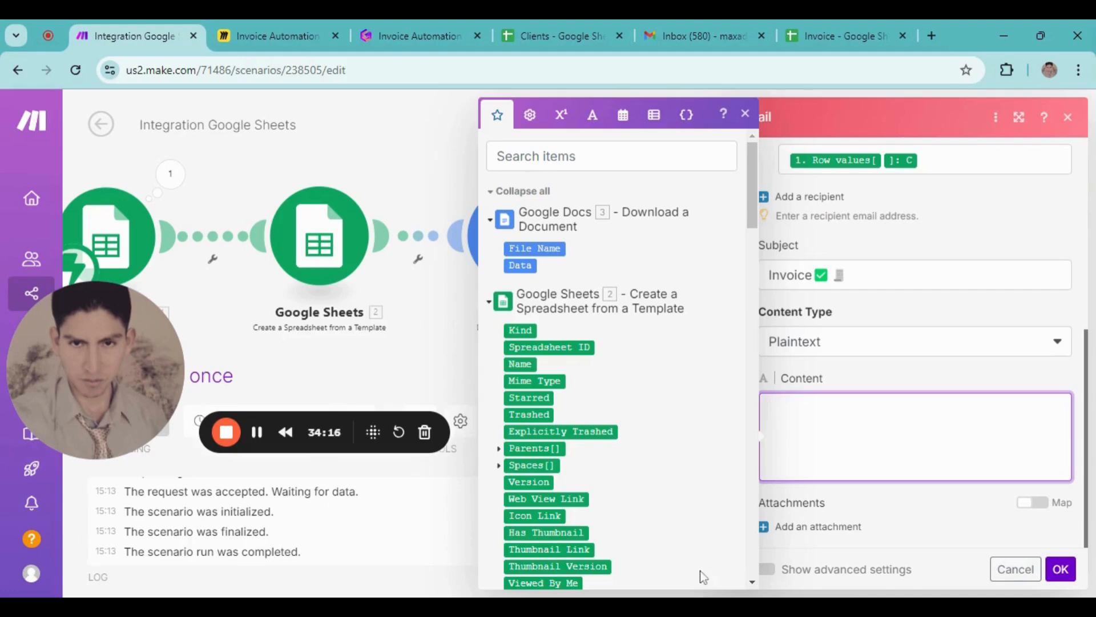
pyautogui.click(738, 591)
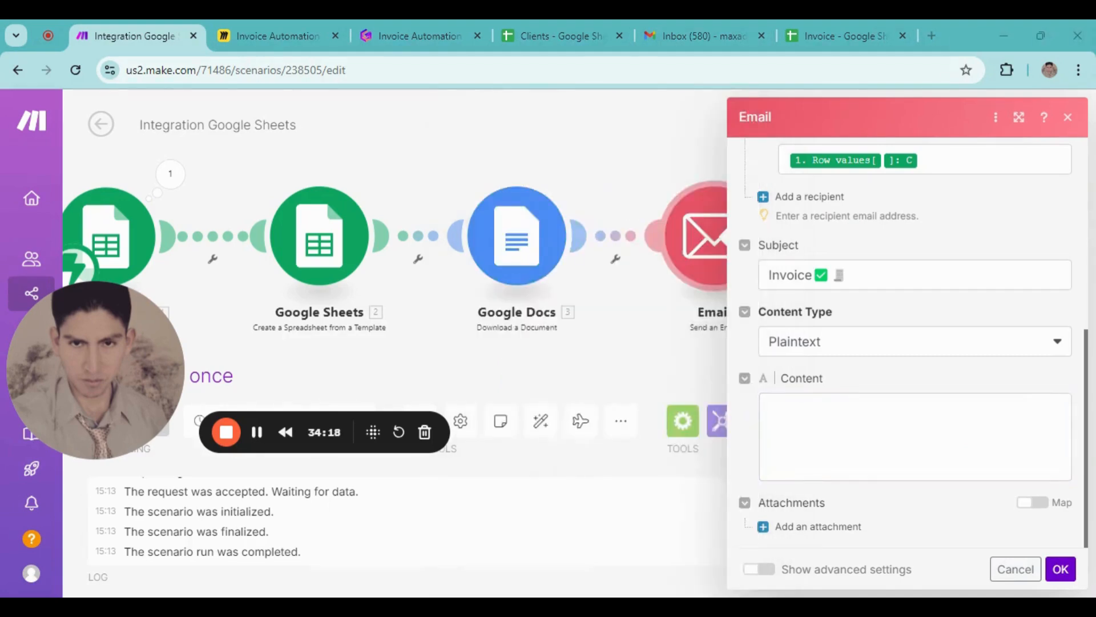
# - Begin the email content with "Hi", the mapped Row values A from the Watch Changes trigger and a semicolon, followed by a blank line
pyautogui.click(770, 427)
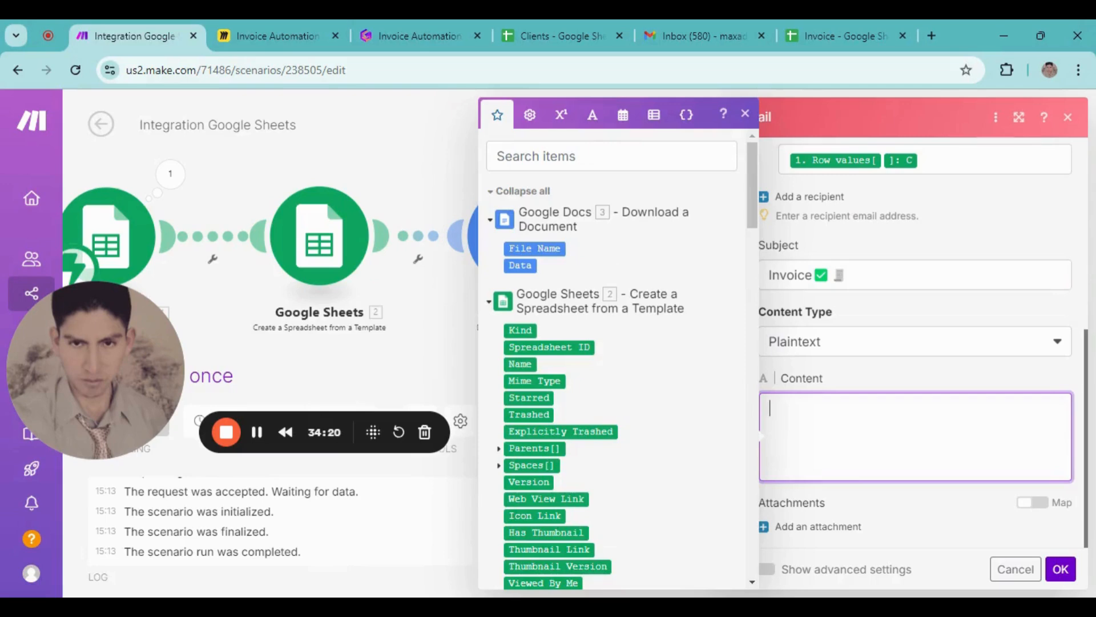
pyautogui.write('J')
pyautogui.press('BackSpace')
pyautogui.write('G')
pyautogui.scroll(-20, 542, 464)
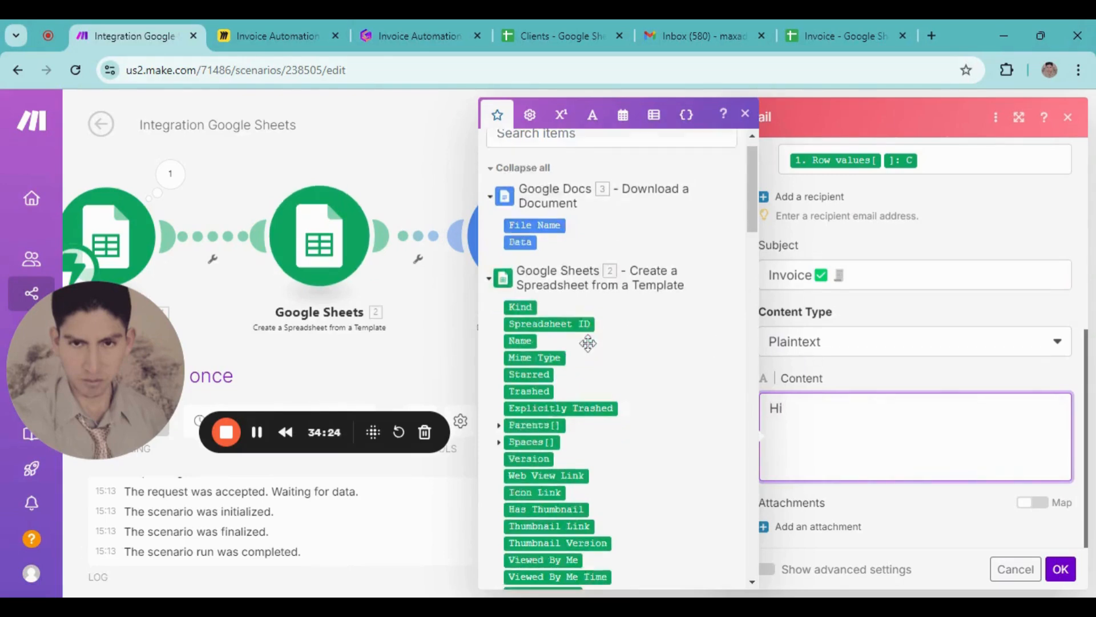
pyautogui.scroll(5, 542, 465)
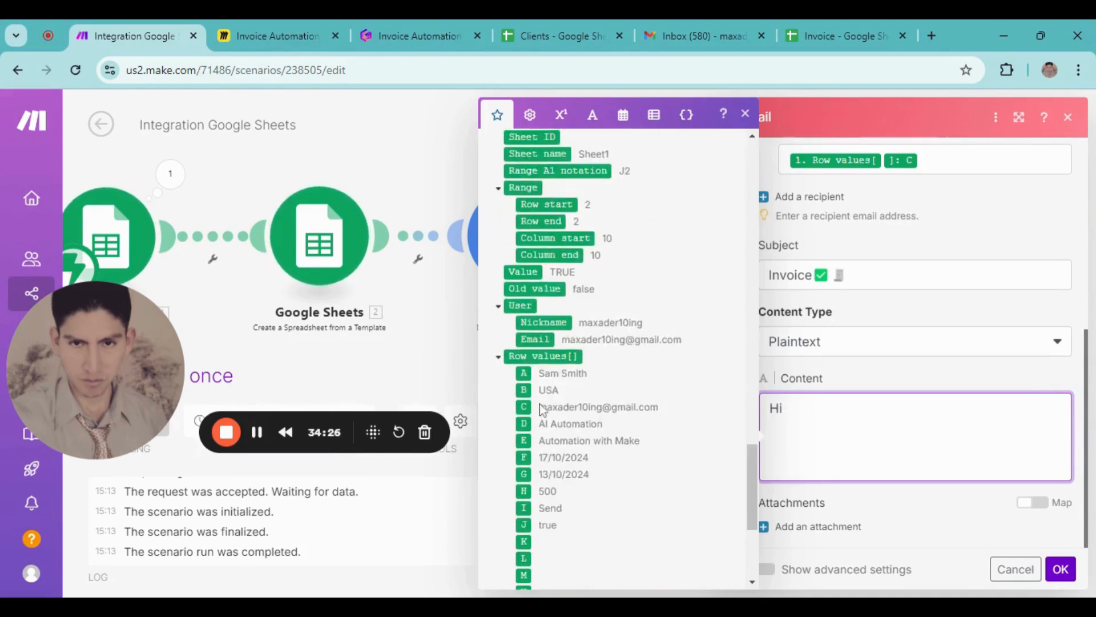
pyautogui.click(524, 373)
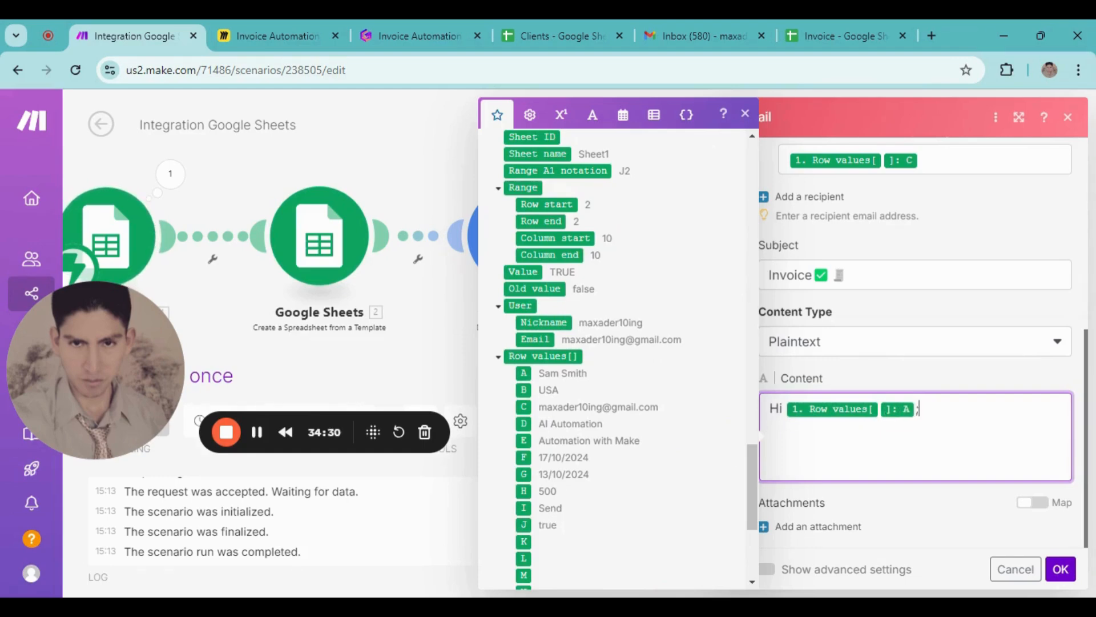
pyautogui.write(';')
pyautogui.press('Return')
pyautogui.press('Return')
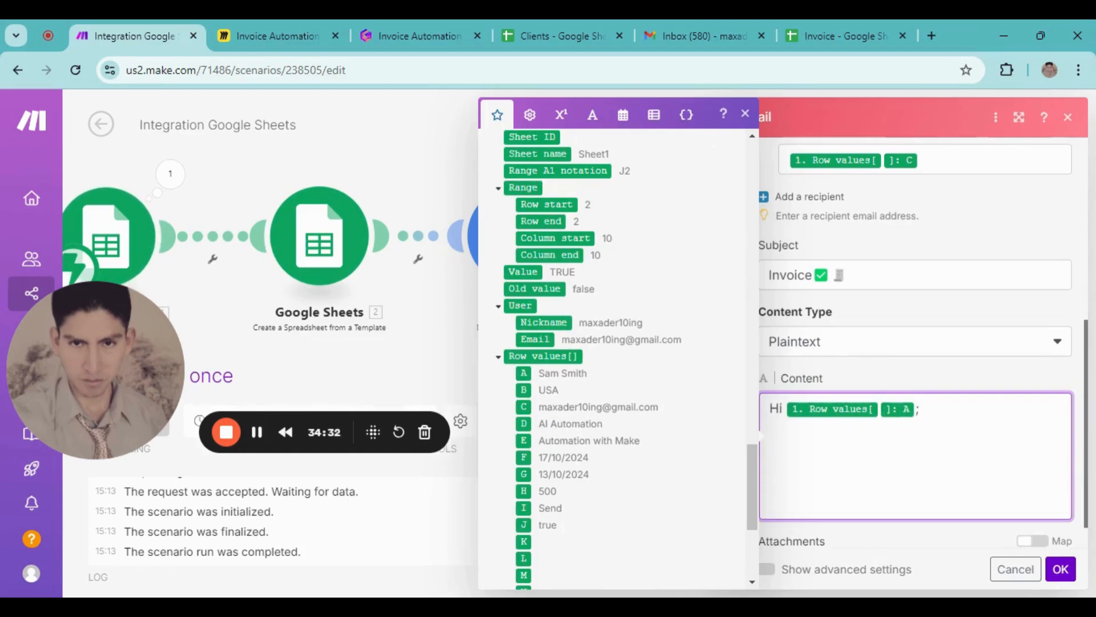
# - Write the message lines "I'm Attaching your invoice", "it´s been great working with you" and "Many thanks." below the greeting
pyautogui.write("I'm Attaching you")
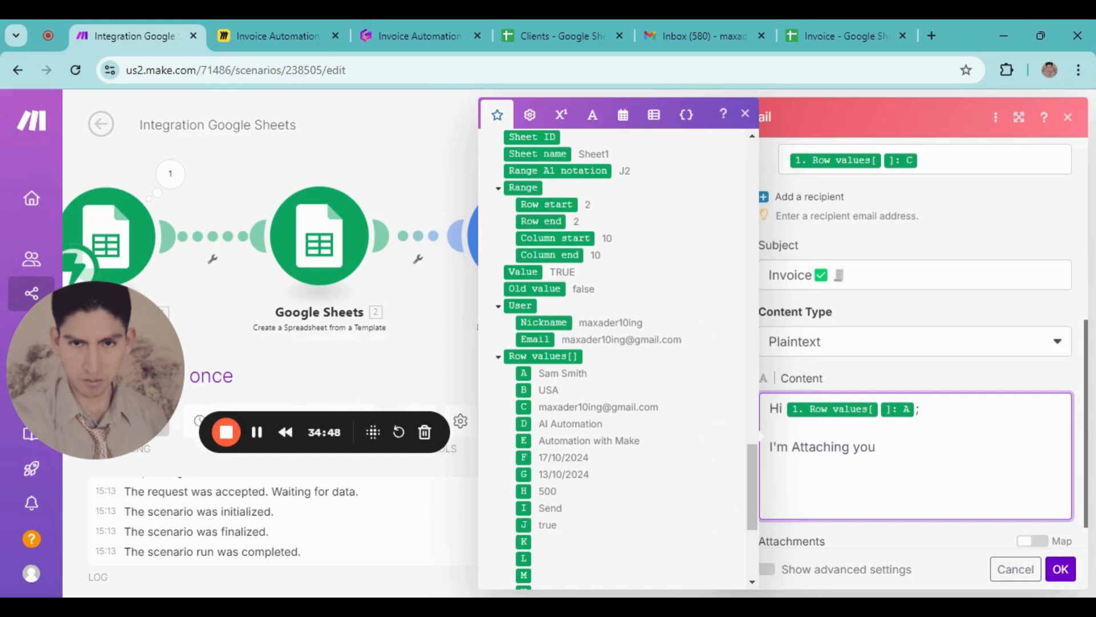
pyautogui.write('r invoice')
pyautogui.press('Return')
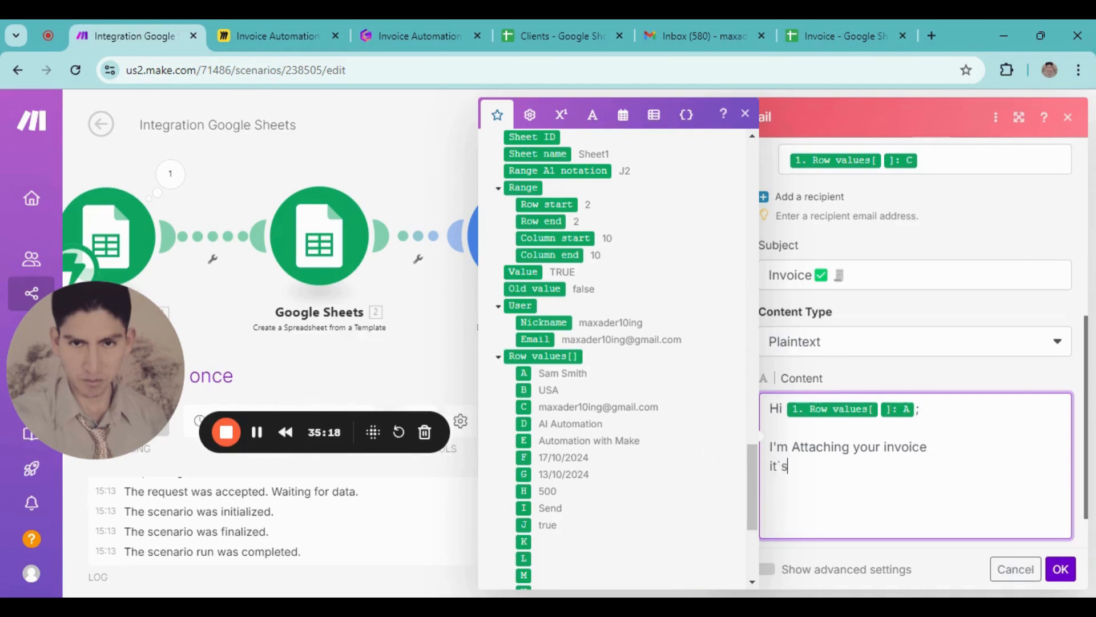
pyautogui.write('it´s been great work')
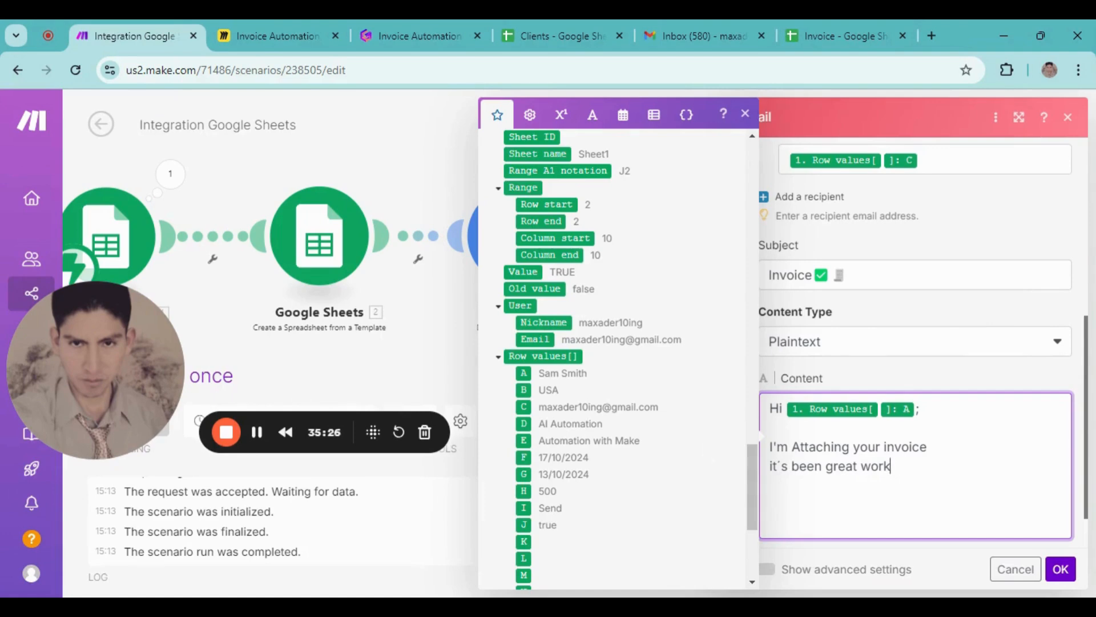
pyautogui.write('oing with you')
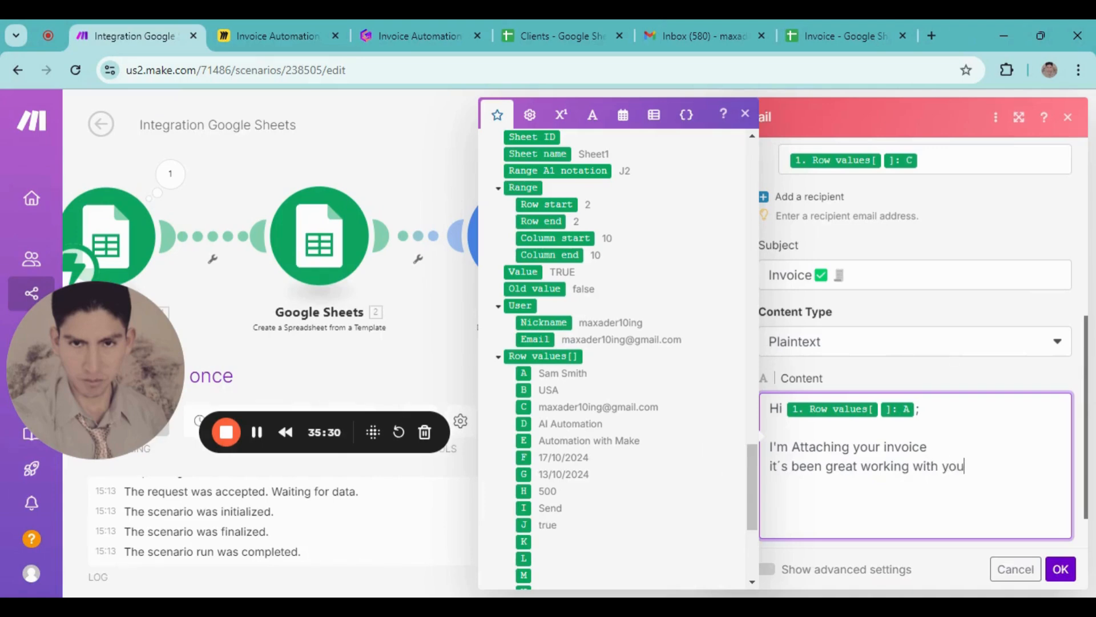
pyautogui.press('Return')
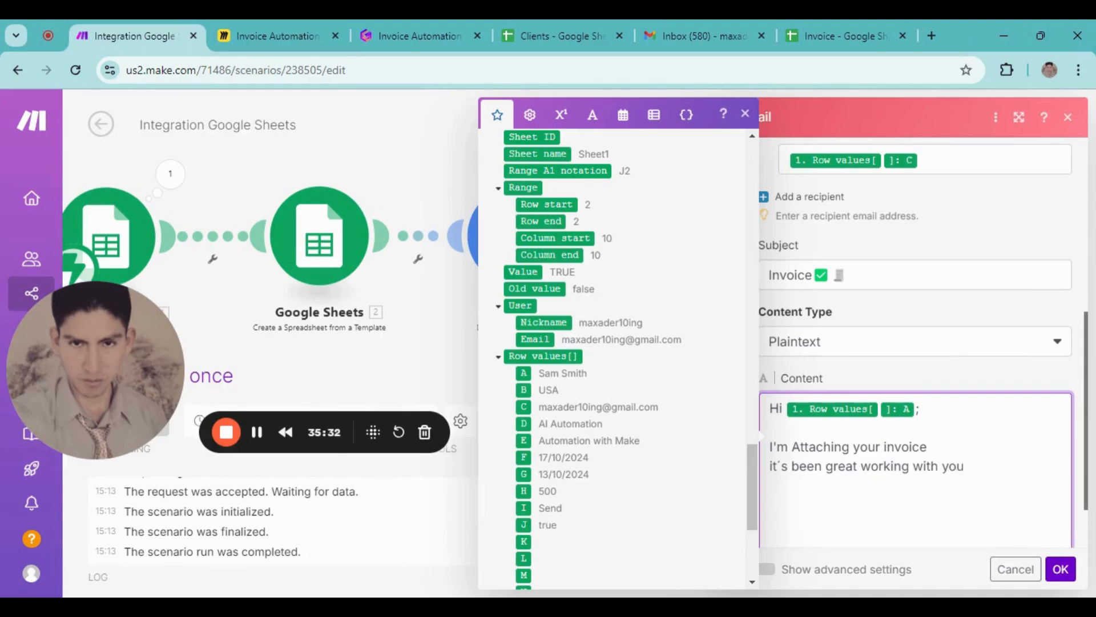
pyautogui.write('Many thanks.')
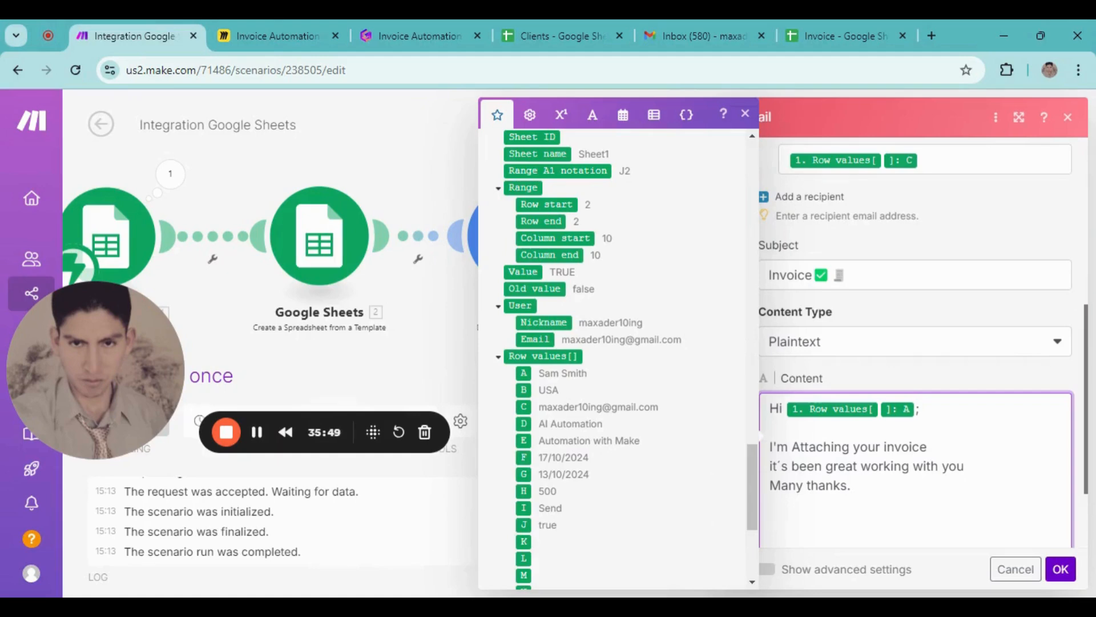
# - Sign the email content with the sender's name and remove the surplus blank lines after it
pyautogui.scroll(-2, 870, 506)
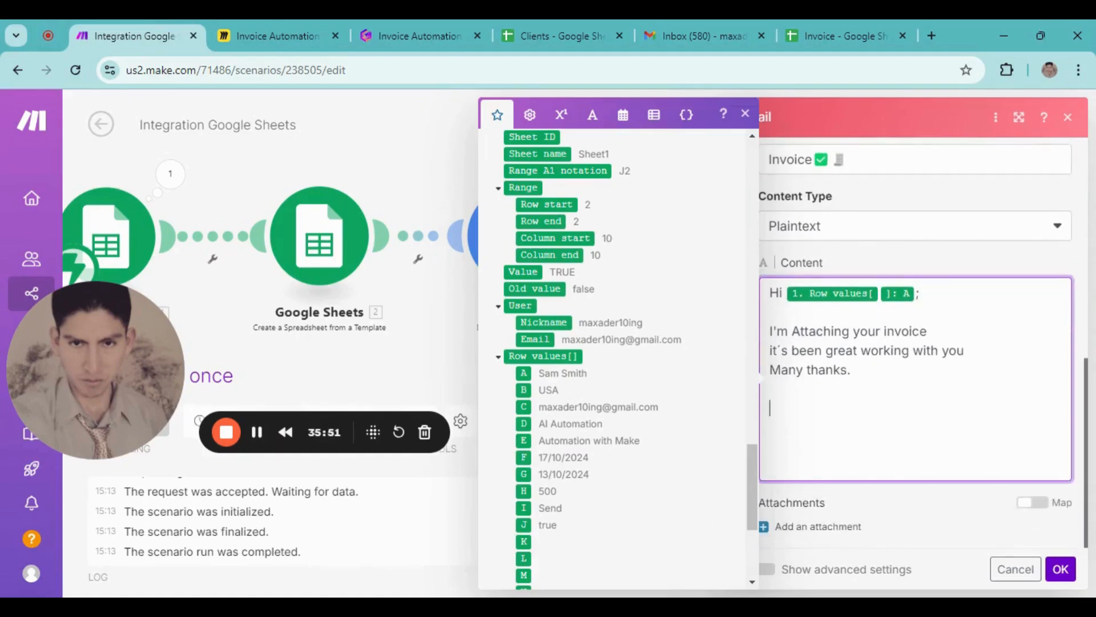
pyautogui.write('Max Aderly')
pyautogui.press('Delete')
pyautogui.press('Delete')
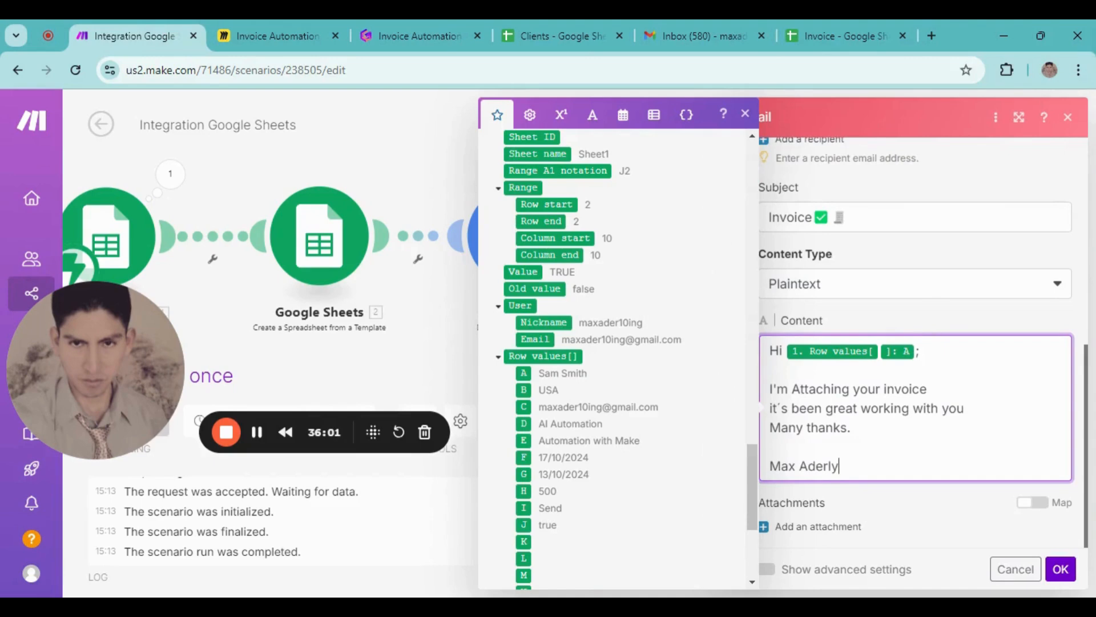
pyautogui.click(853, 557)
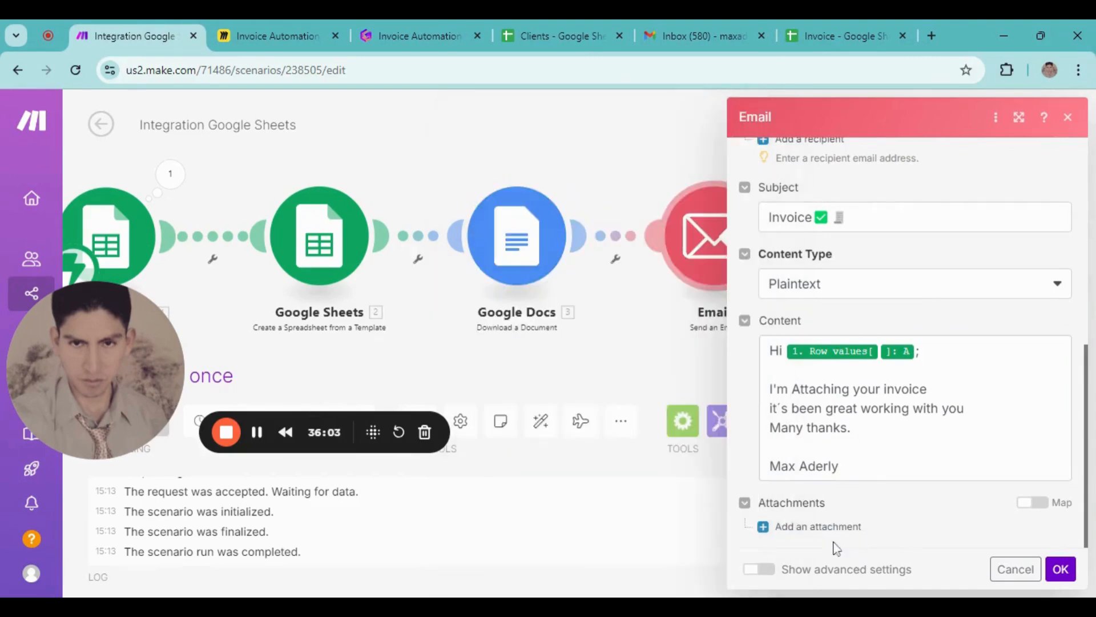
# - Add one attachment using the Google Docs - Download a Document file and save the Email module settings
pyautogui.click(767, 526)
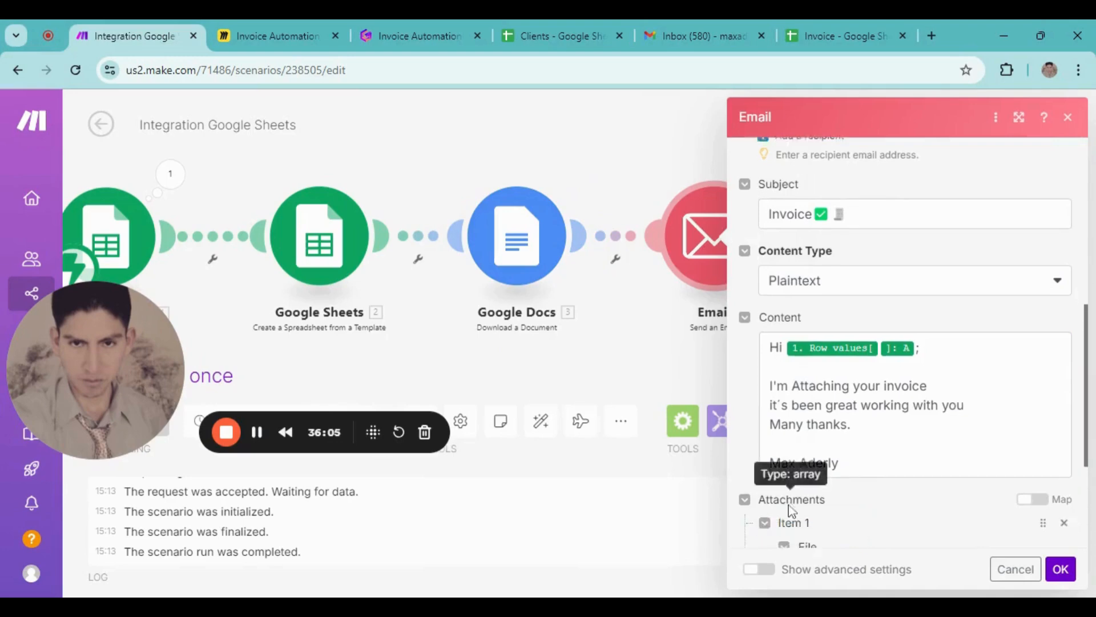
pyautogui.scroll(-3, 799, 456)
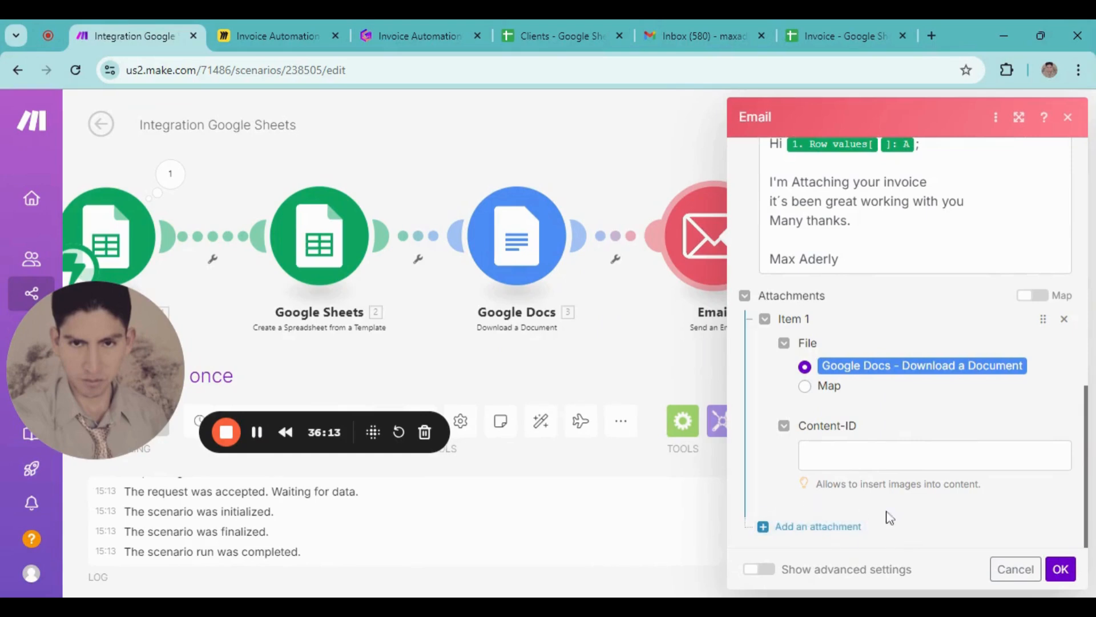
pyautogui.scroll(15, 853, 500)
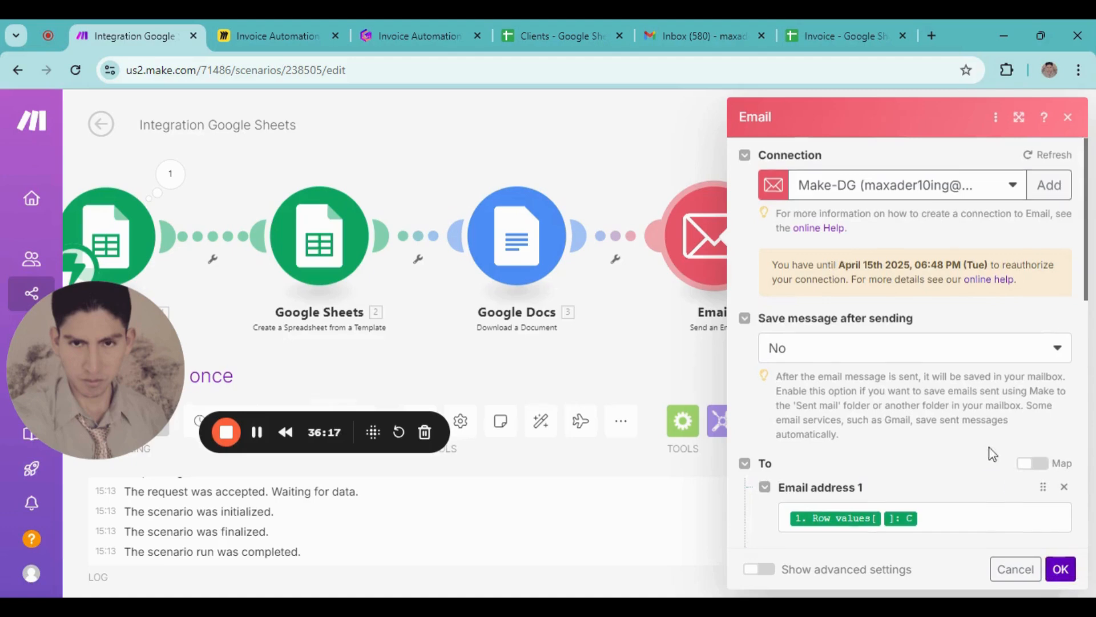
pyautogui.scroll(-15, 990, 453)
pyautogui.click(1059, 568)
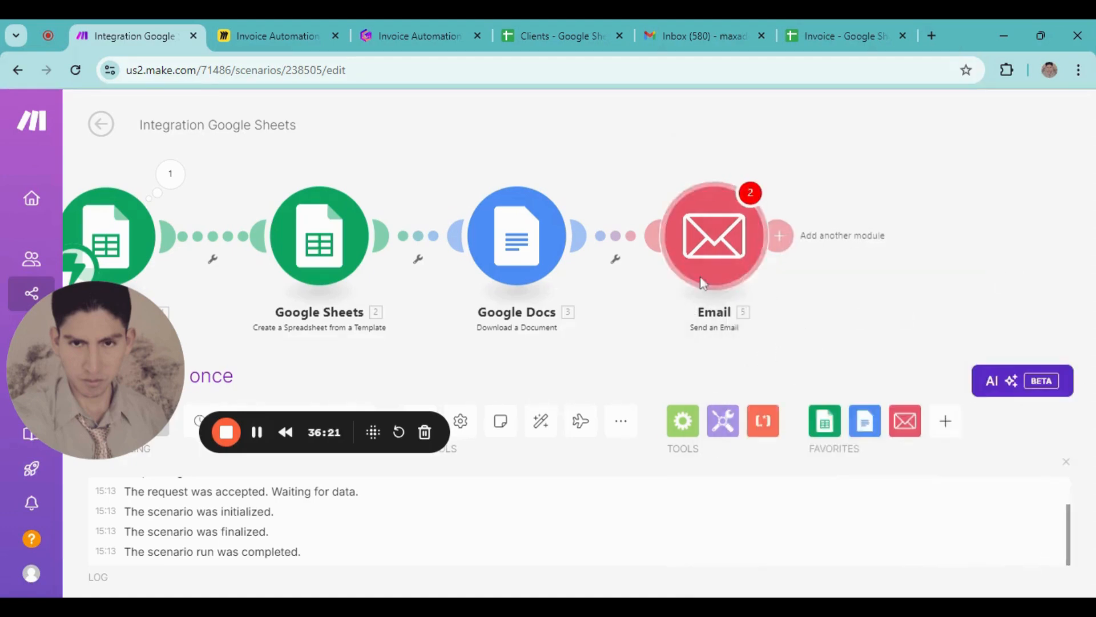
# - Reopen the Email module and review its connection, recipient, content and attachment settings
pyautogui.scroll(-2, 828, 291)
pyautogui.click(746, 257)
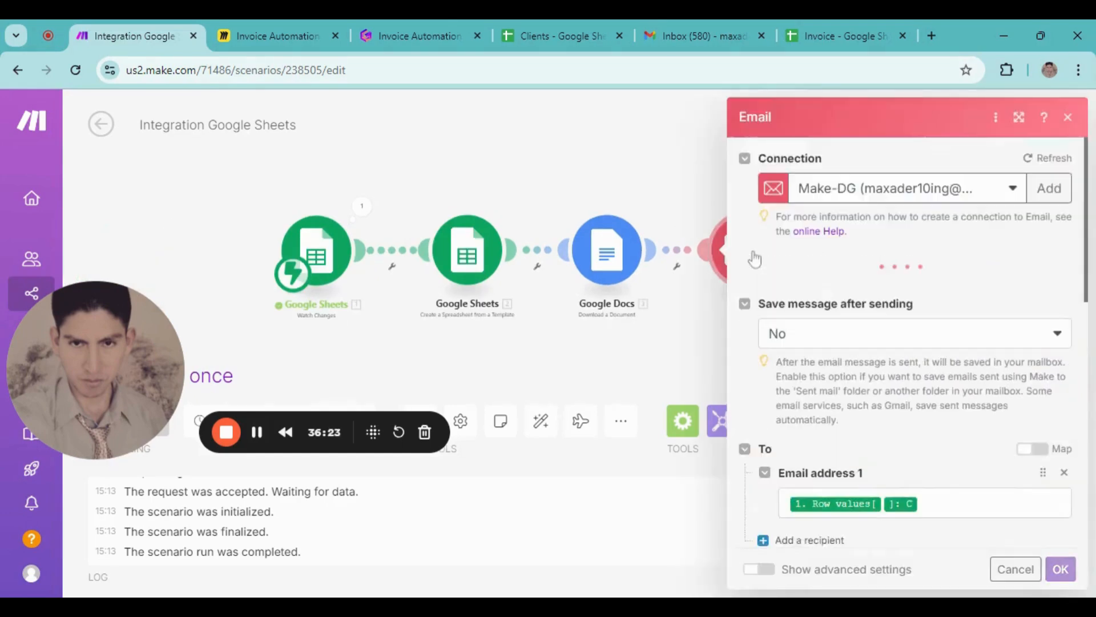
pyautogui.scroll(-5, 905, 399)
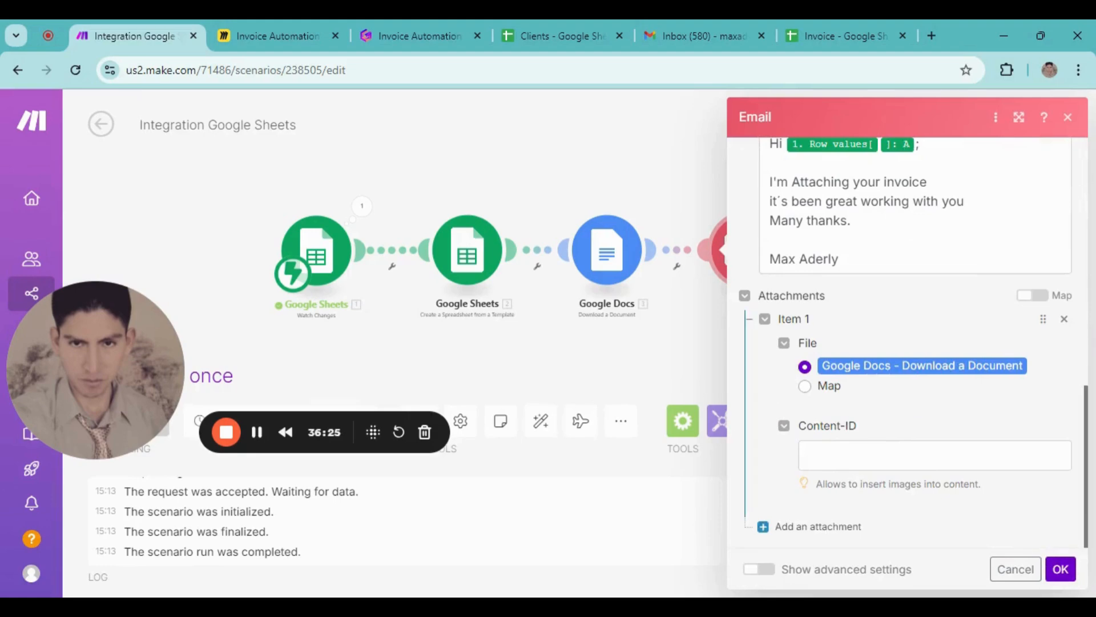
pyautogui.scroll(5, 1035, 554)
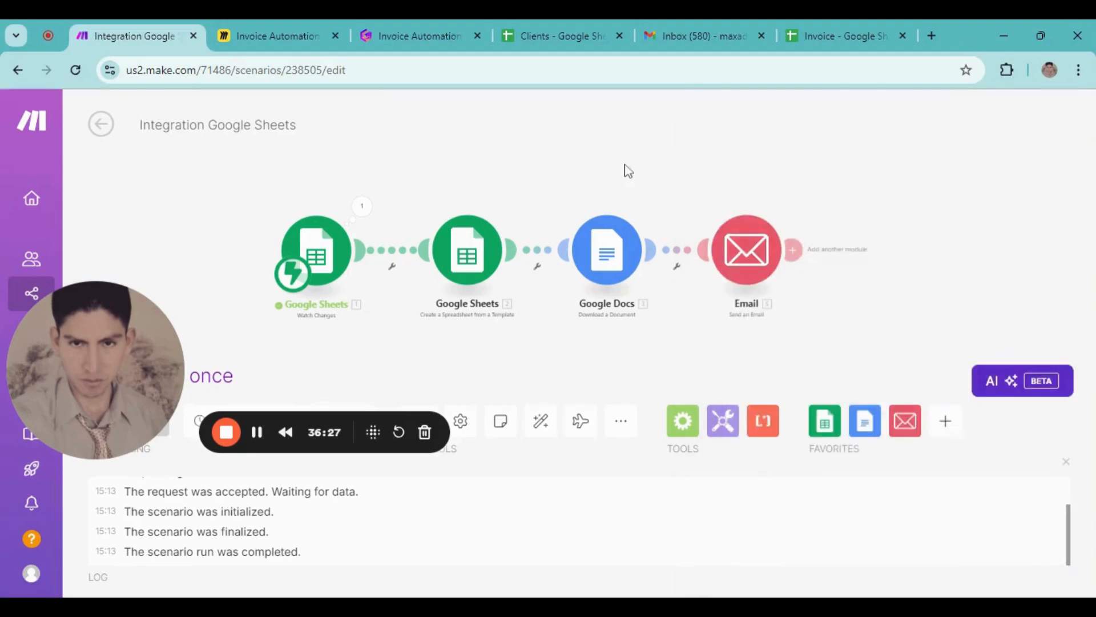
pyautogui.moveTo(537, 168); pyautogui.dragTo(528, 144)
pyautogui.scroll(3, 538, 183)
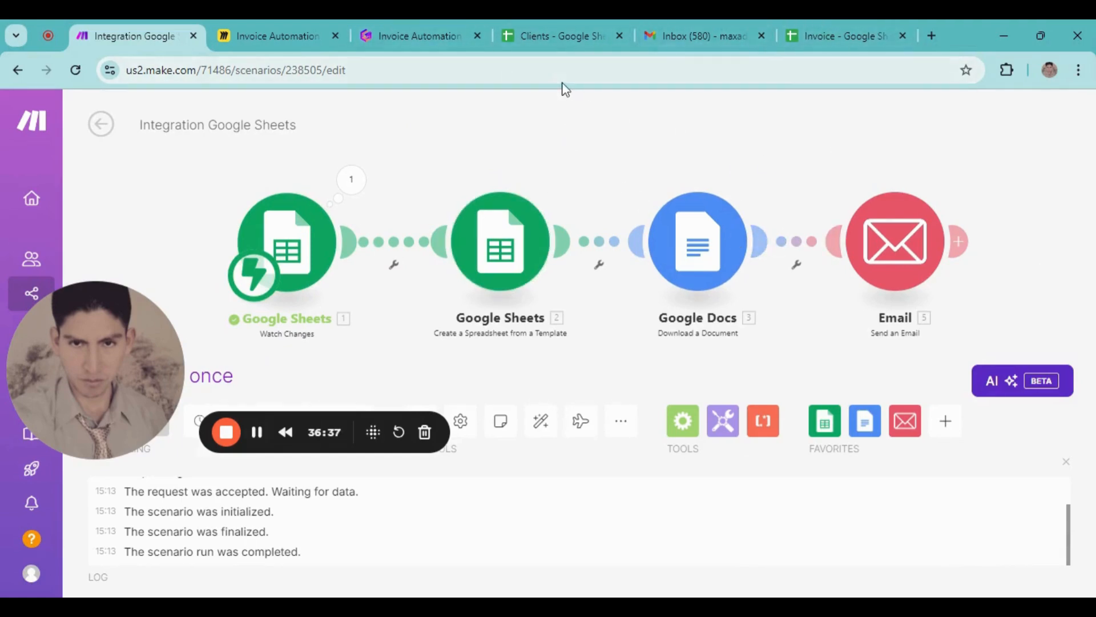
# - Run the scenario once in Make, choosing to wait for new data instead of the queued webhook data
pyautogui.click(576, 23)
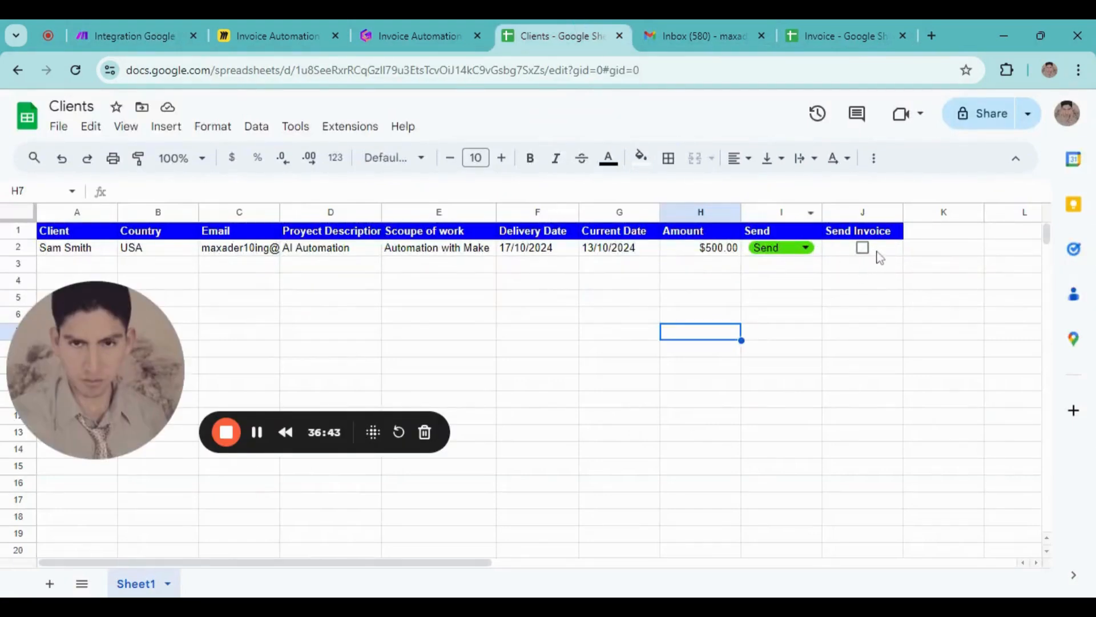
pyautogui.click(143, 33)
pyautogui.moveTo(77, 398); pyautogui.dragTo(18, 520)
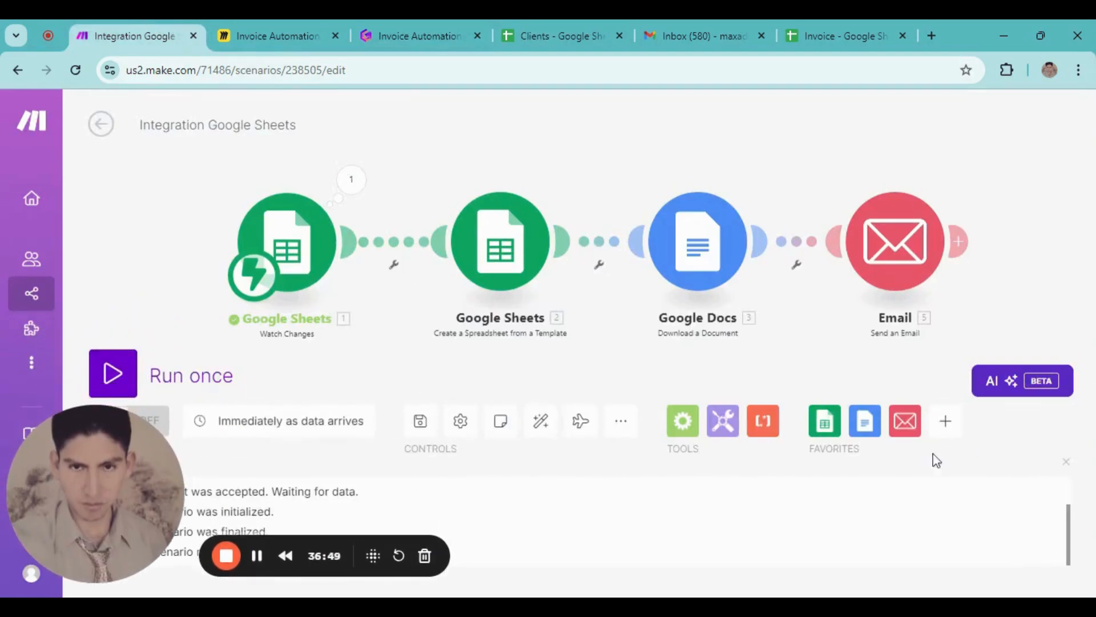
pyautogui.click(114, 386)
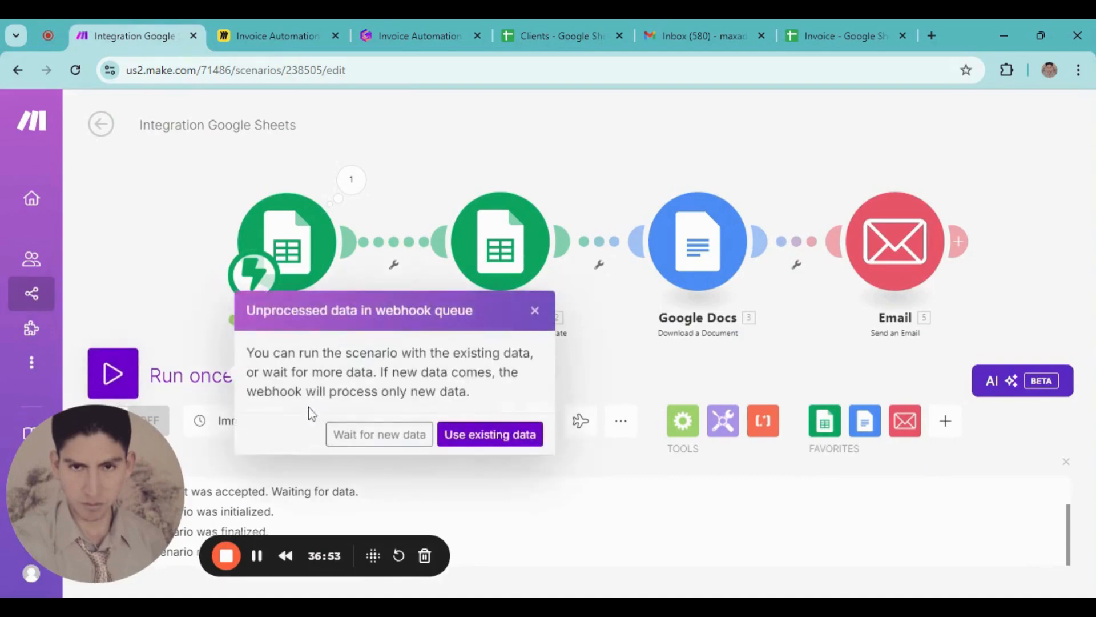
pyautogui.click(361, 435)
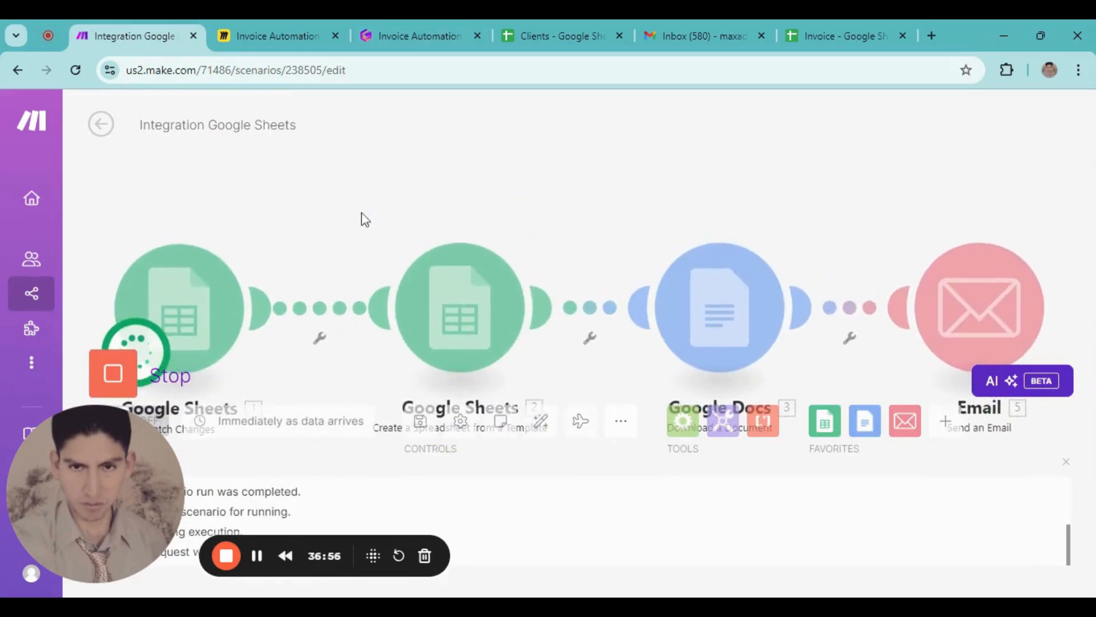
# - In the Clients spreadsheet, tick the Send Invoice checkbox in row 2
pyautogui.click(565, 35)
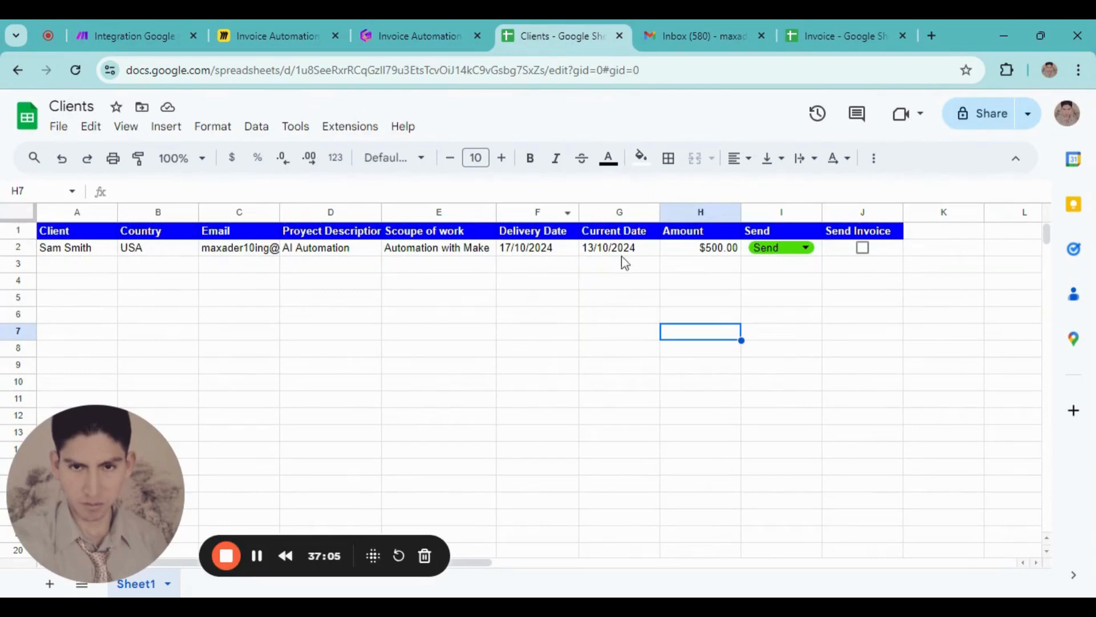
pyautogui.click(863, 249)
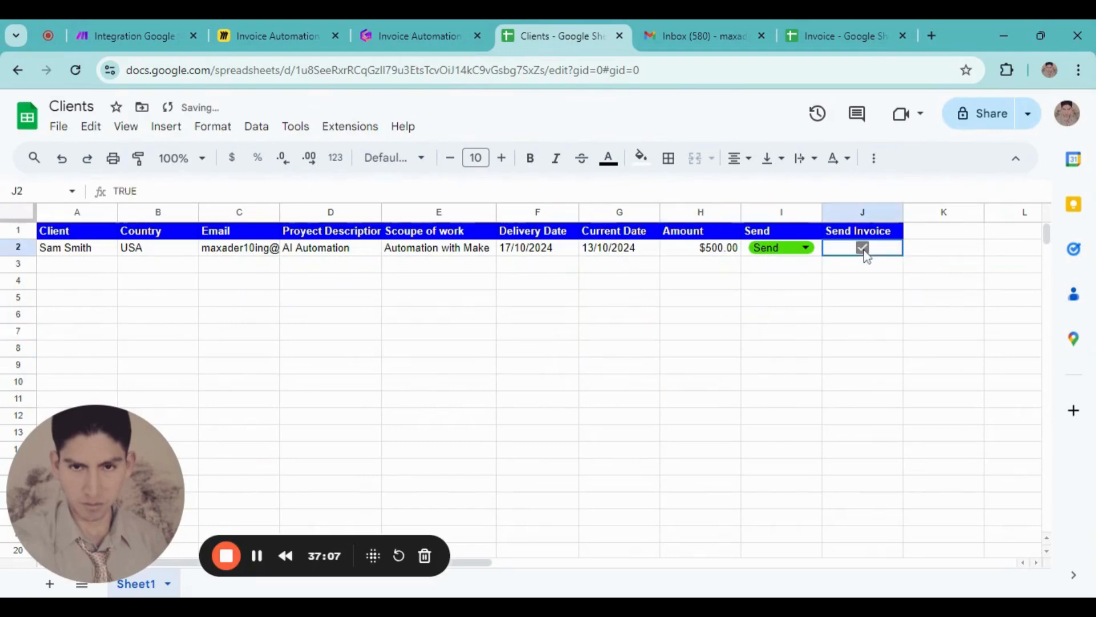
# - Check the run of all four modules in Make and switch to the Gmail inbox to look for the invoice email
pyautogui.click(106, 24)
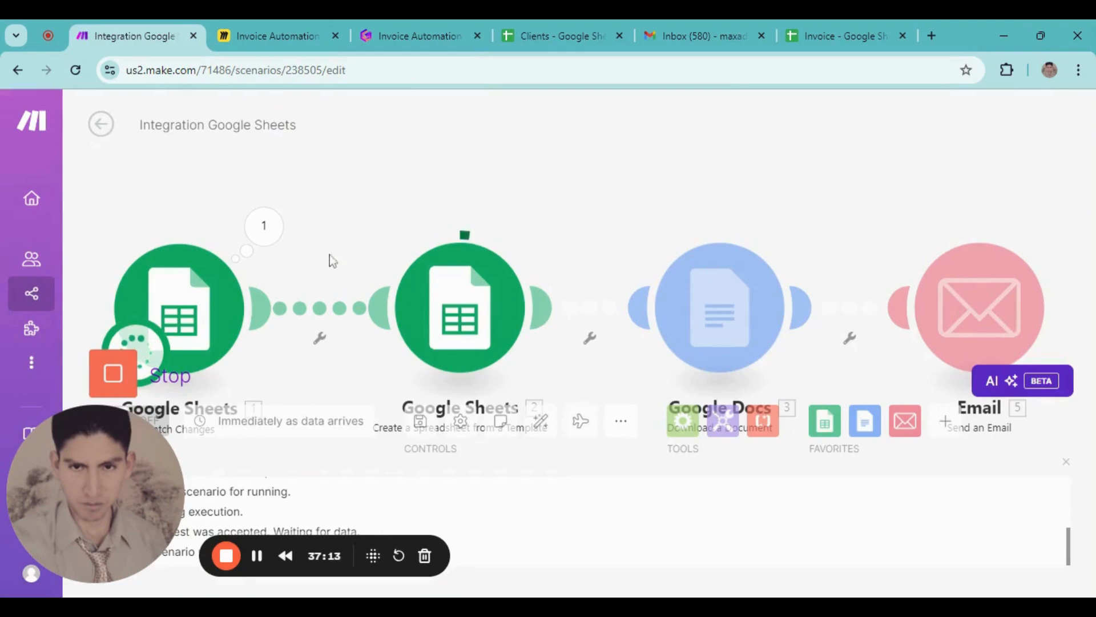
pyautogui.moveTo(427, 154); pyautogui.dragTo(423, 124)
pyautogui.scroll(-1, 389, 182)
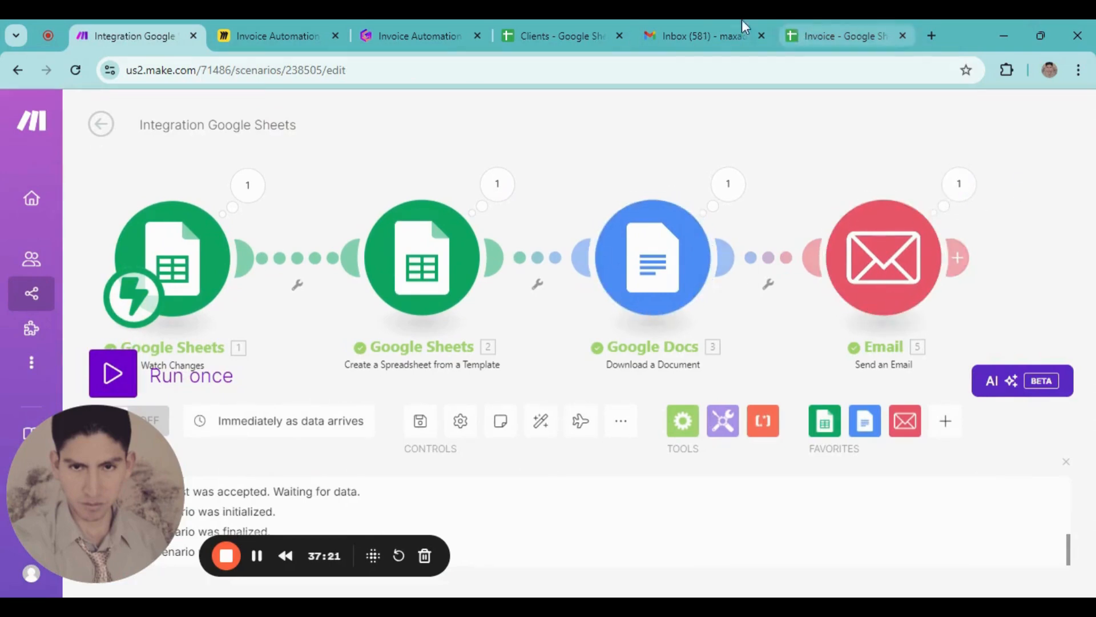
pyautogui.click(692, 23)
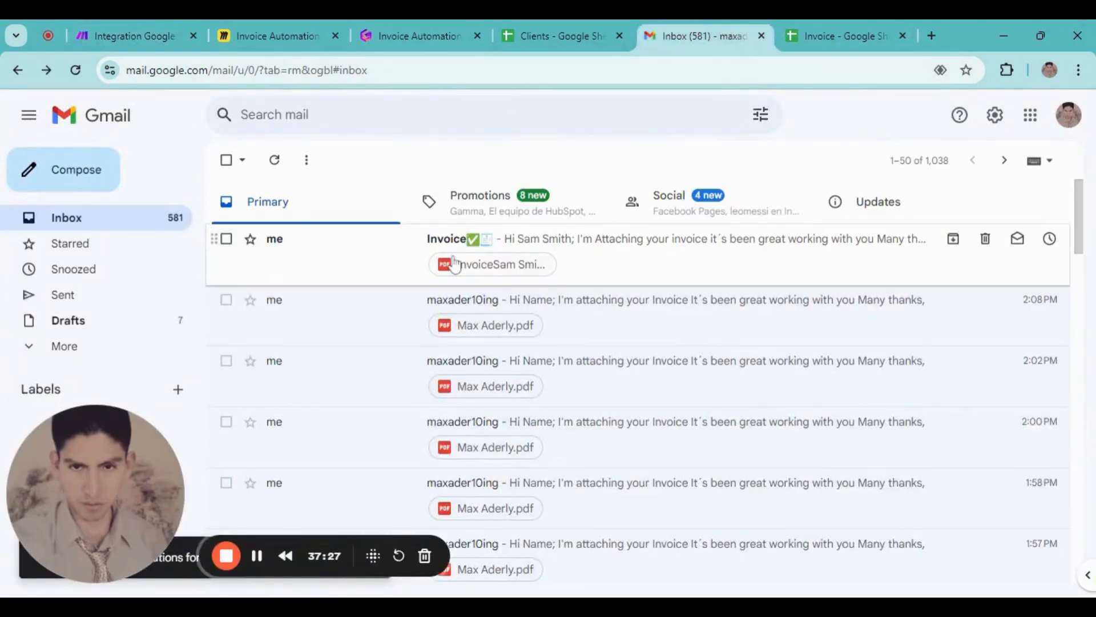
# - Open the newest Invoice email in the Gmail inbox and read its message down to the attachment
pyautogui.click(304, 253)
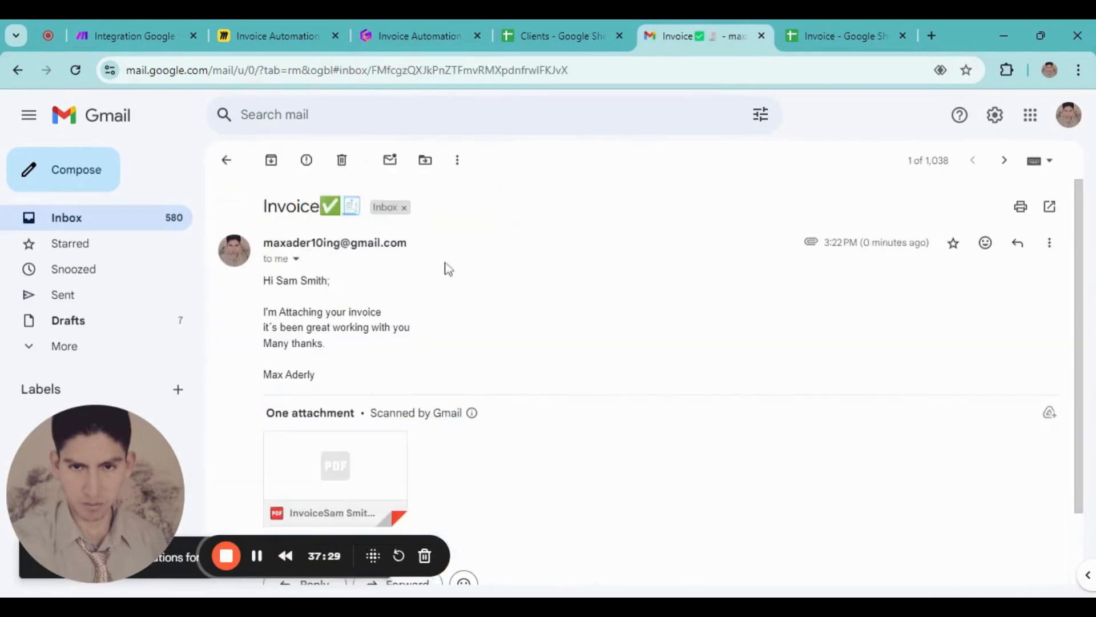
pyautogui.scroll(-2, 428, 274)
pyautogui.scroll(2, 295, 270)
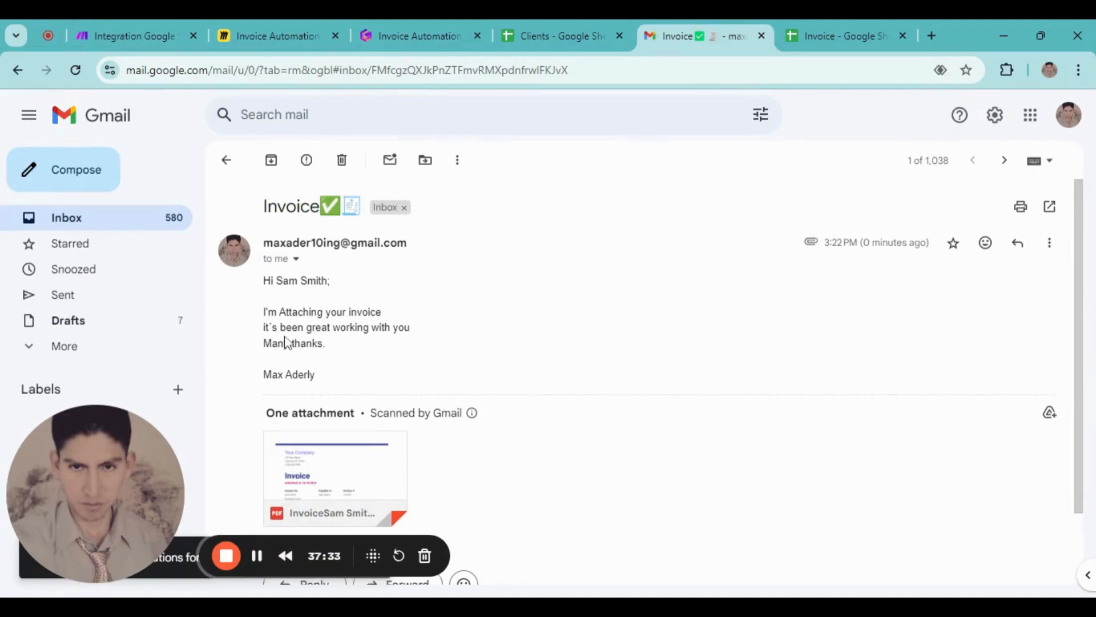
pyautogui.scroll(-3, 361, 337)
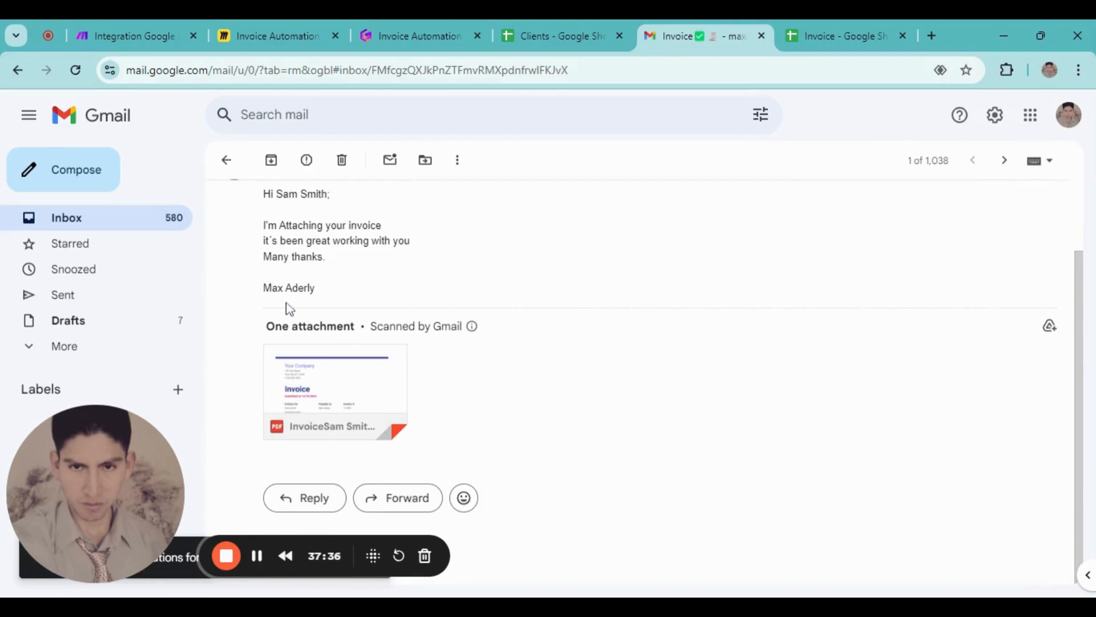
# - Open the attached PDF invoice and examine the client name, payee and line item descriptions
pyautogui.click(335, 392)
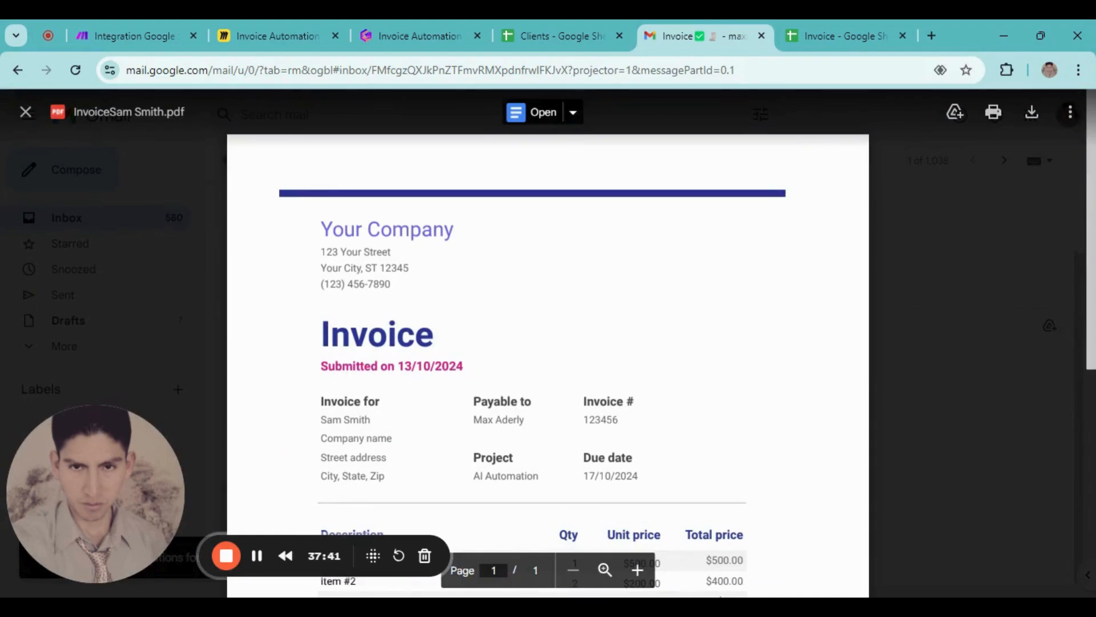
pyautogui.scroll(-2, 548, 365)
pyautogui.scroll(-2, 548, 343)
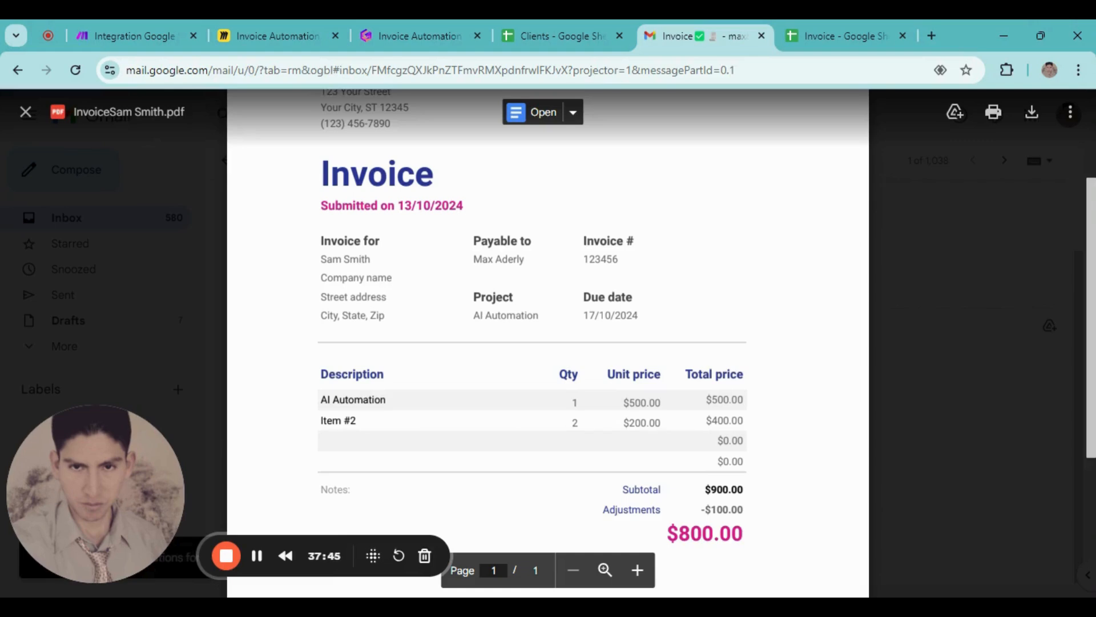
pyautogui.moveTo(321, 260); pyautogui.dragTo(371, 259)
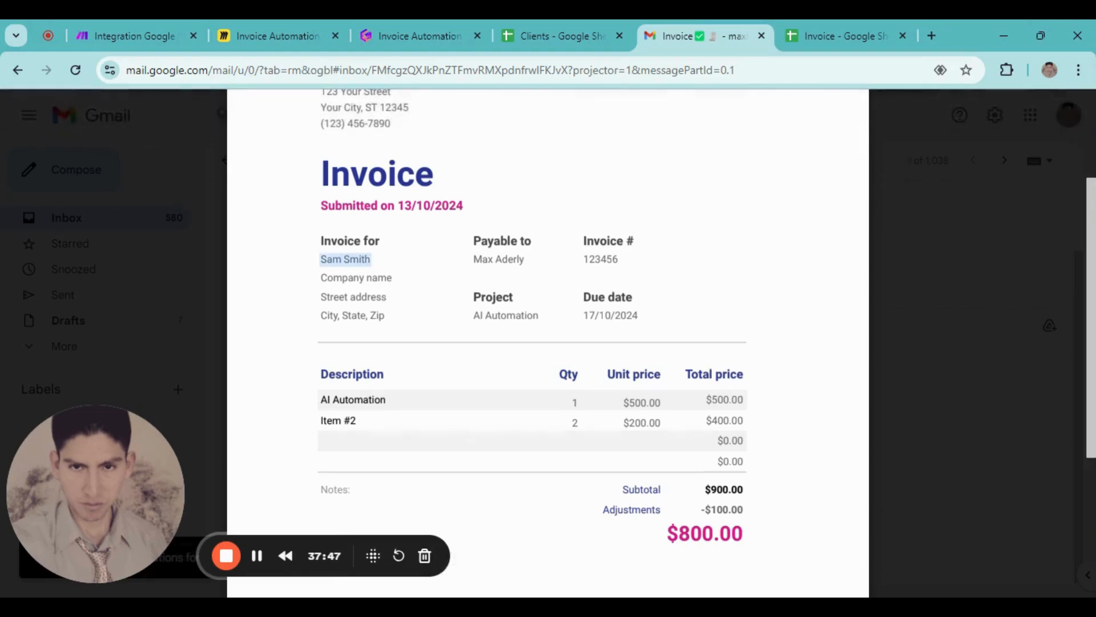
pyautogui.moveTo(474, 259); pyautogui.dragTo(526, 260)
pyautogui.scroll(-3, 548, 342)
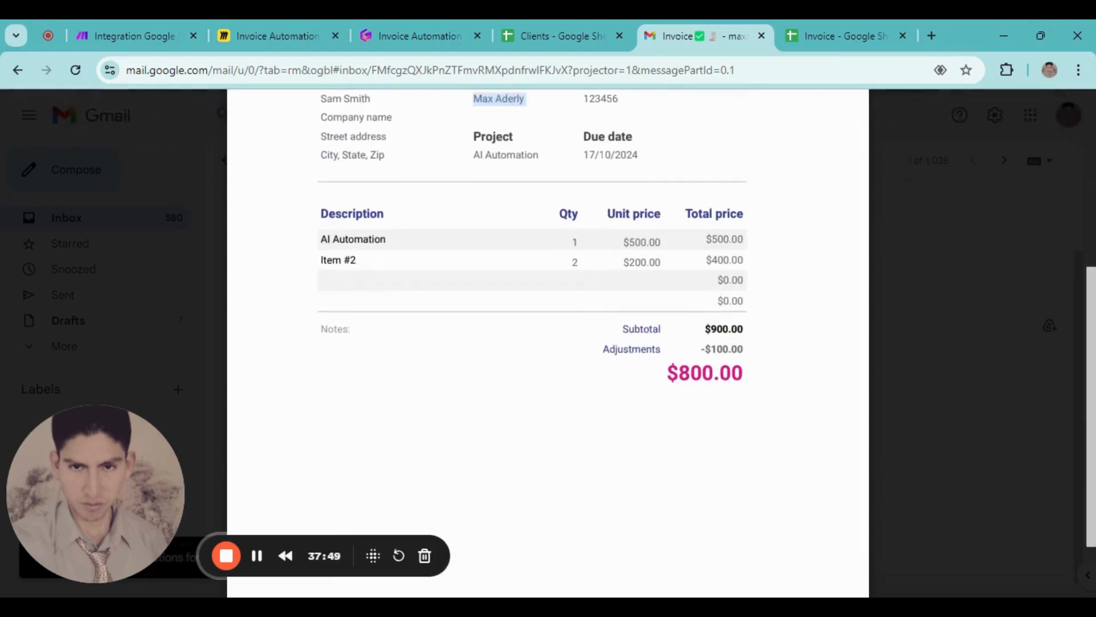
pyautogui.moveTo(321, 238); pyautogui.dragTo(387, 239)
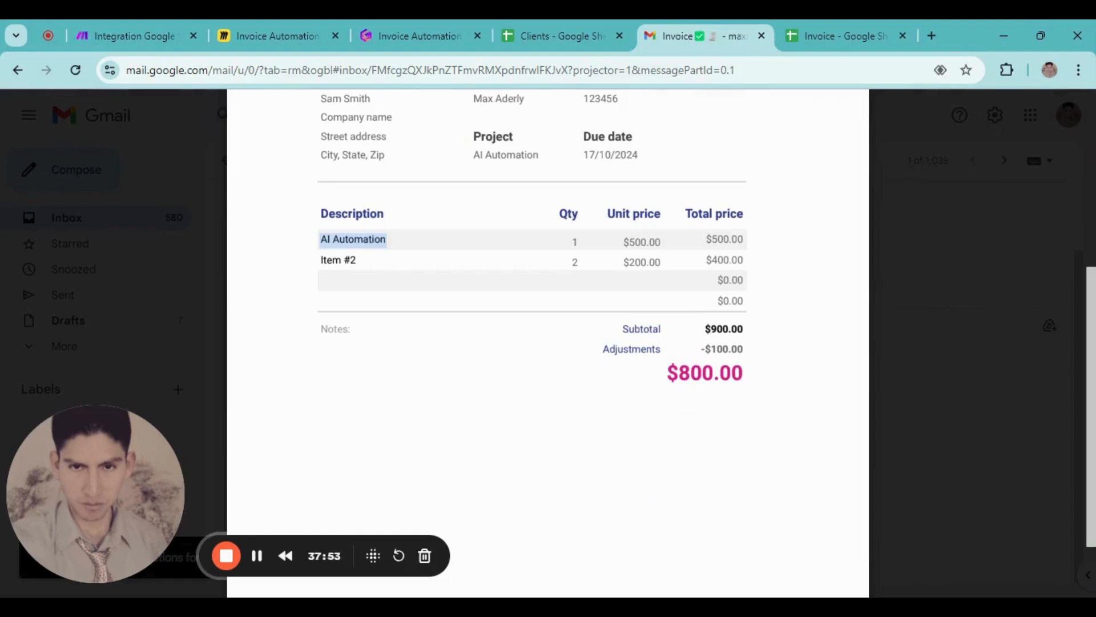
pyautogui.moveTo(320, 260); pyautogui.dragTo(357, 259)
pyautogui.click(358, 261)
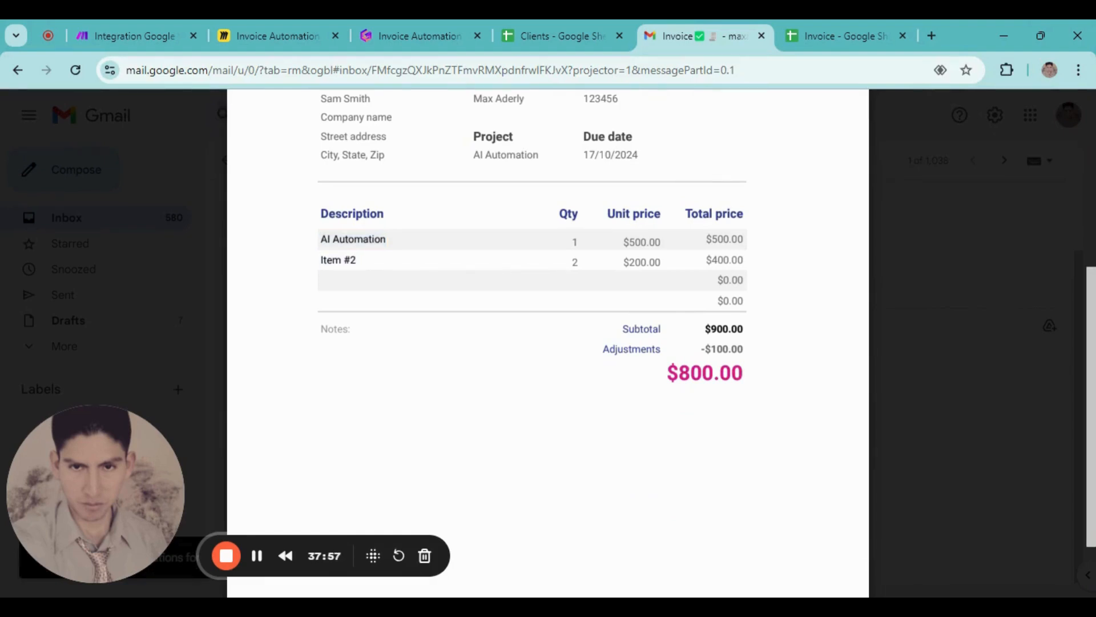
pyautogui.moveTo(331, 238); pyautogui.dragTo(386, 239)
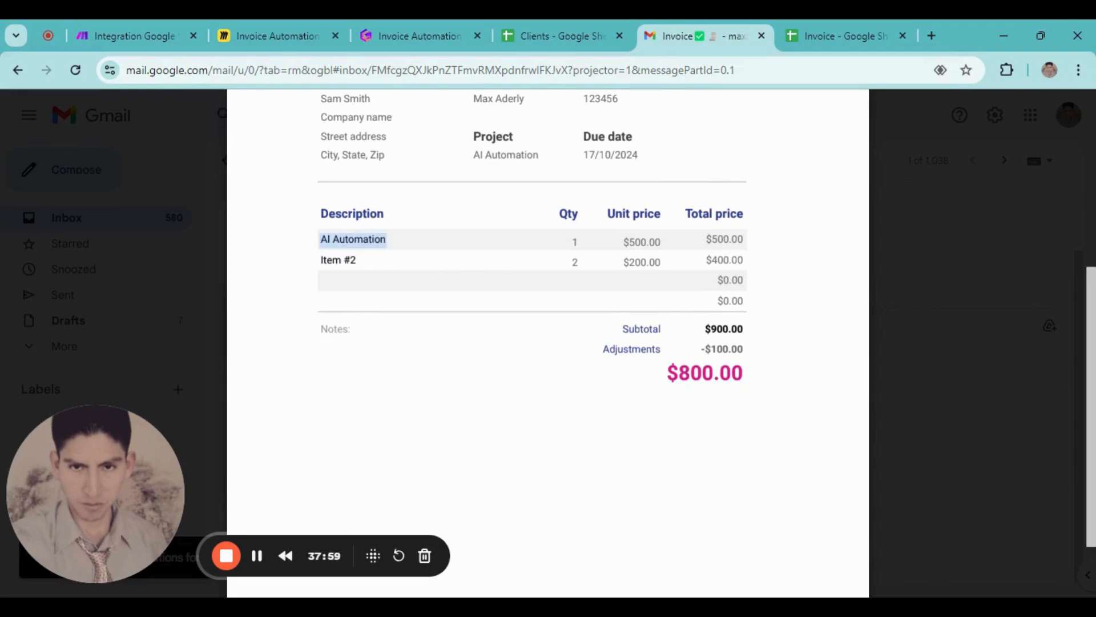
pyautogui.click(387, 240)
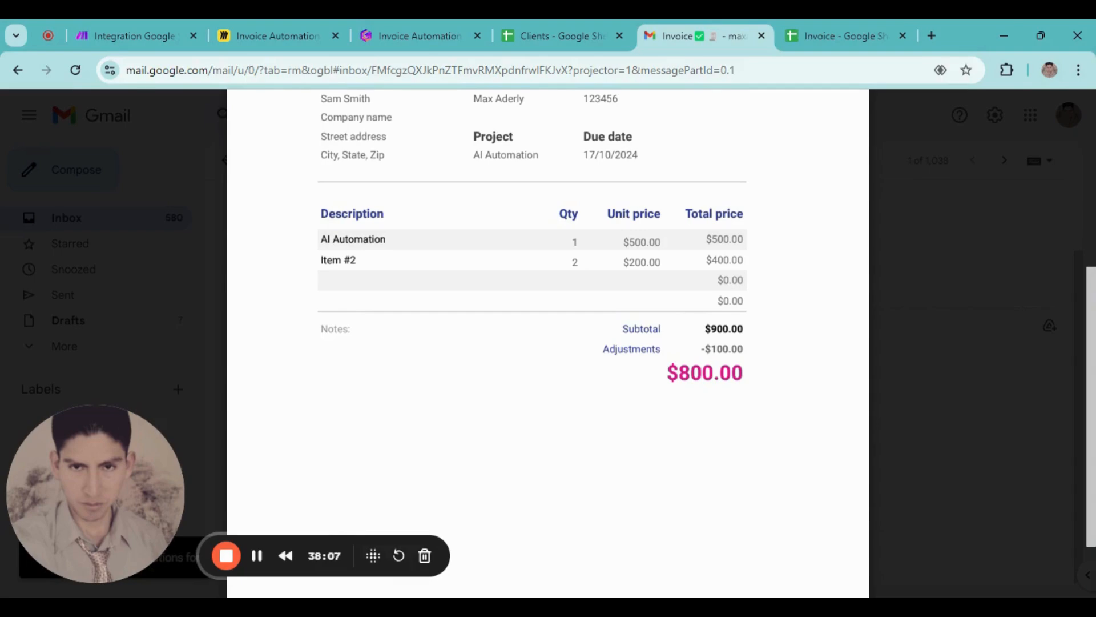
# - Look over the whole PDF invoice from header to totals, close the preview and return to the email's beginning
pyautogui.scroll(-2, 548, 342)
pyautogui.scroll(6, 548, 342)
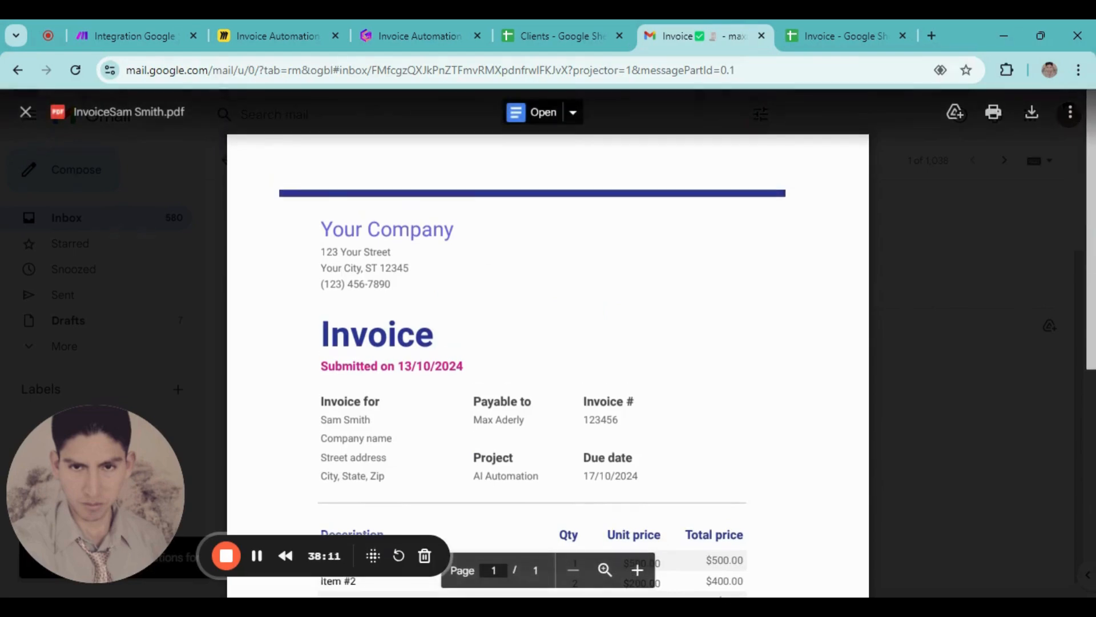
pyautogui.scroll(-3, 548, 342)
pyautogui.scroll(-4, 548, 343)
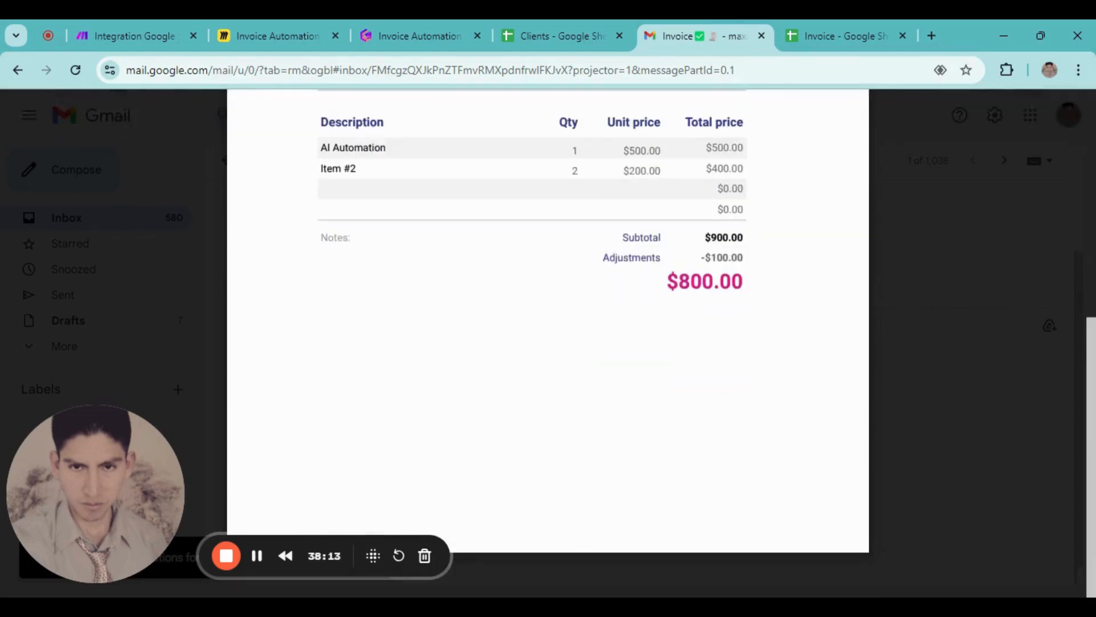
pyautogui.scroll(6, 858, 382)
pyautogui.scroll(-4, 858, 382)
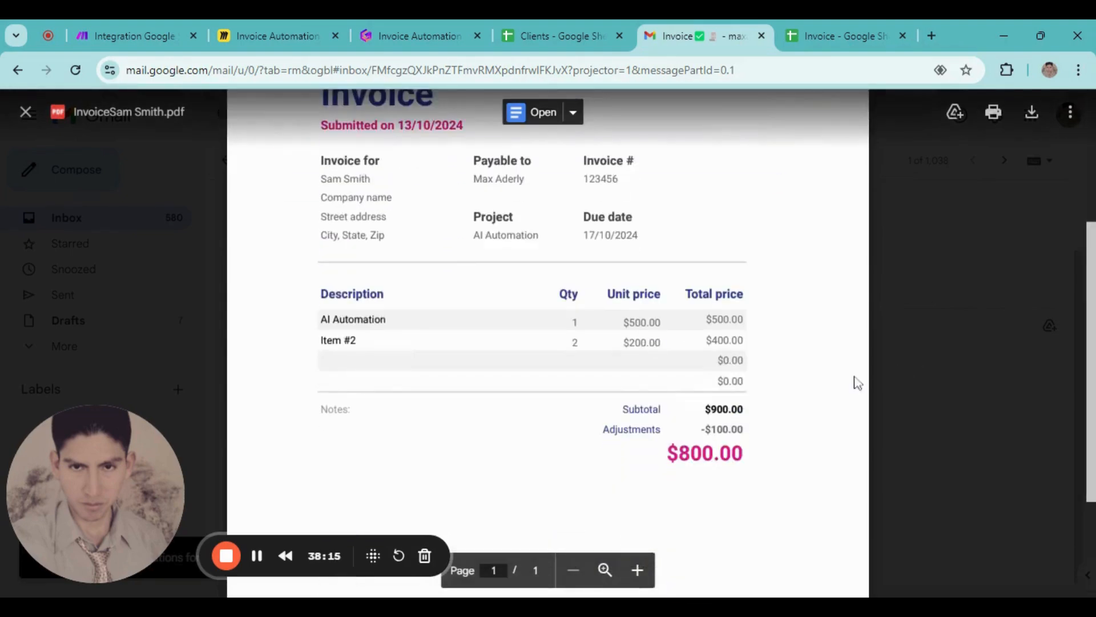
pyautogui.scroll(4, 858, 382)
pyautogui.click(947, 260)
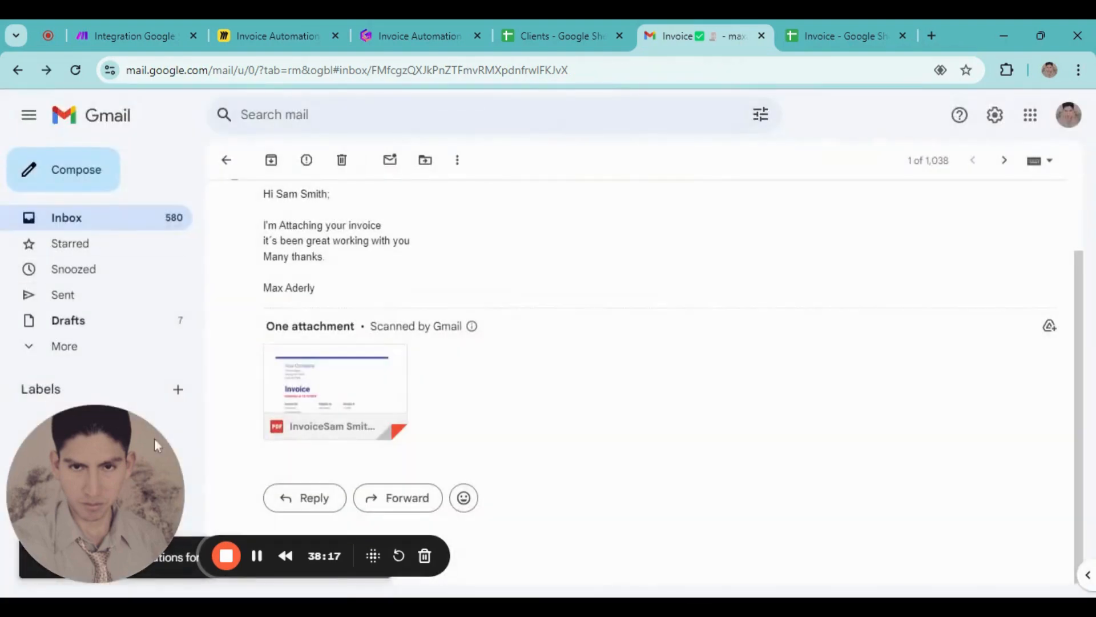
pyautogui.scroll(2, 489, 315)
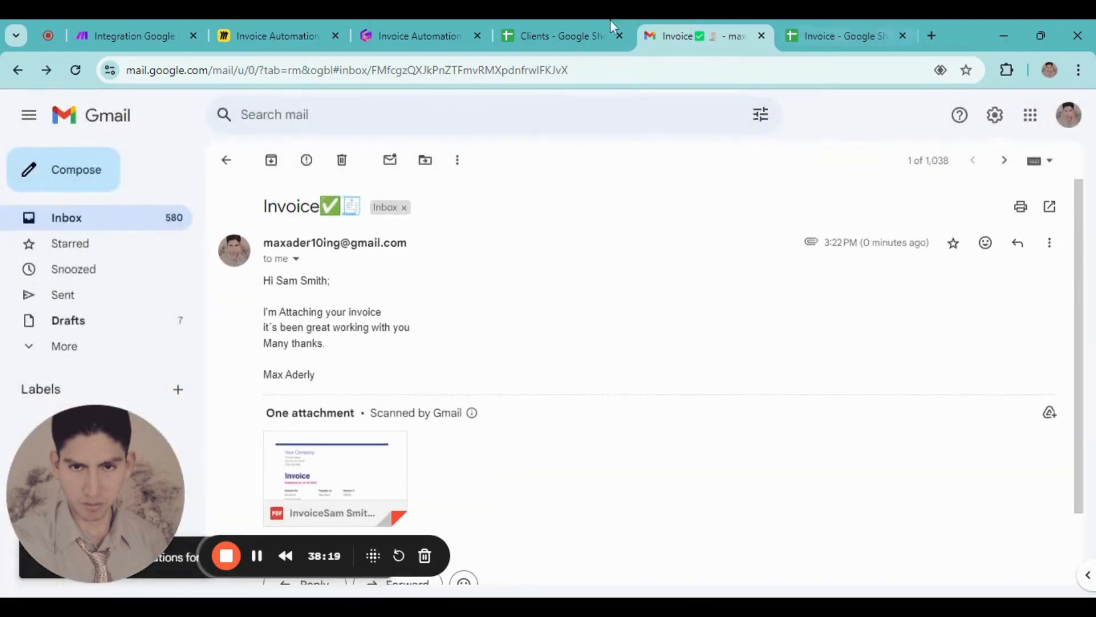
# - Review the four-module scenario in Make and switch to the "What do you need?" checklist in the Gamma document
pyautogui.click(147, 27)
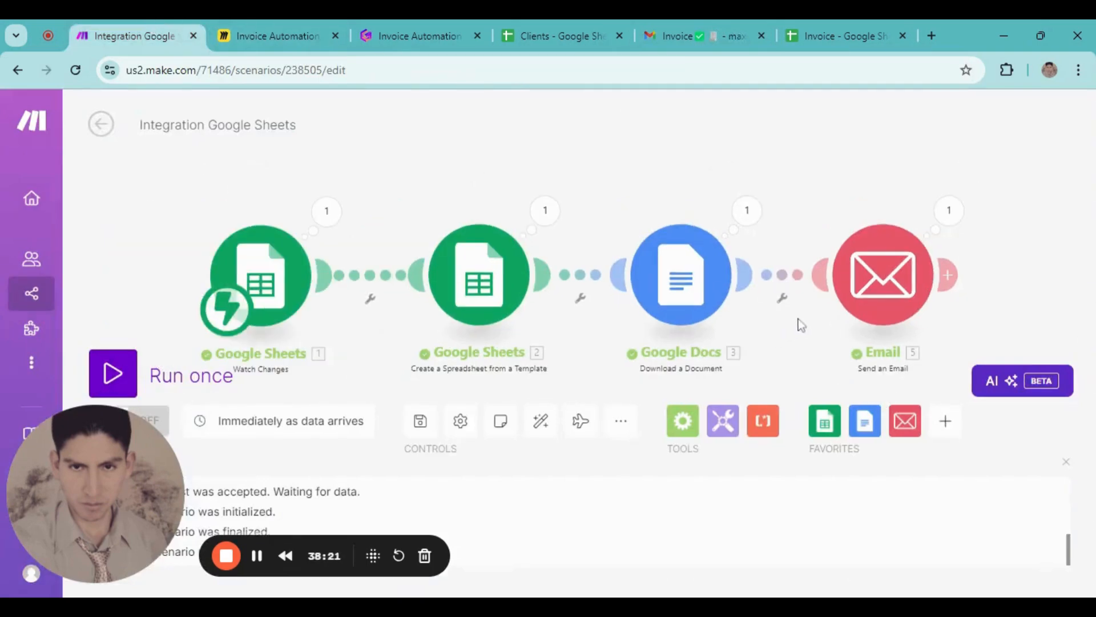
pyautogui.scroll(-2, 674, 127)
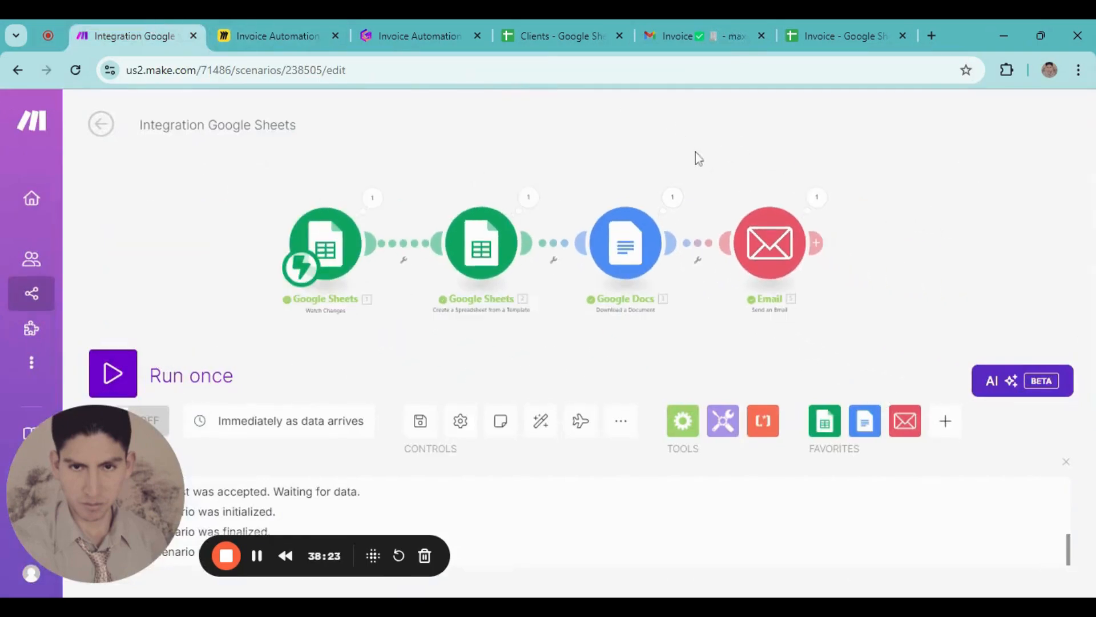
pyautogui.scroll(2, 685, 153)
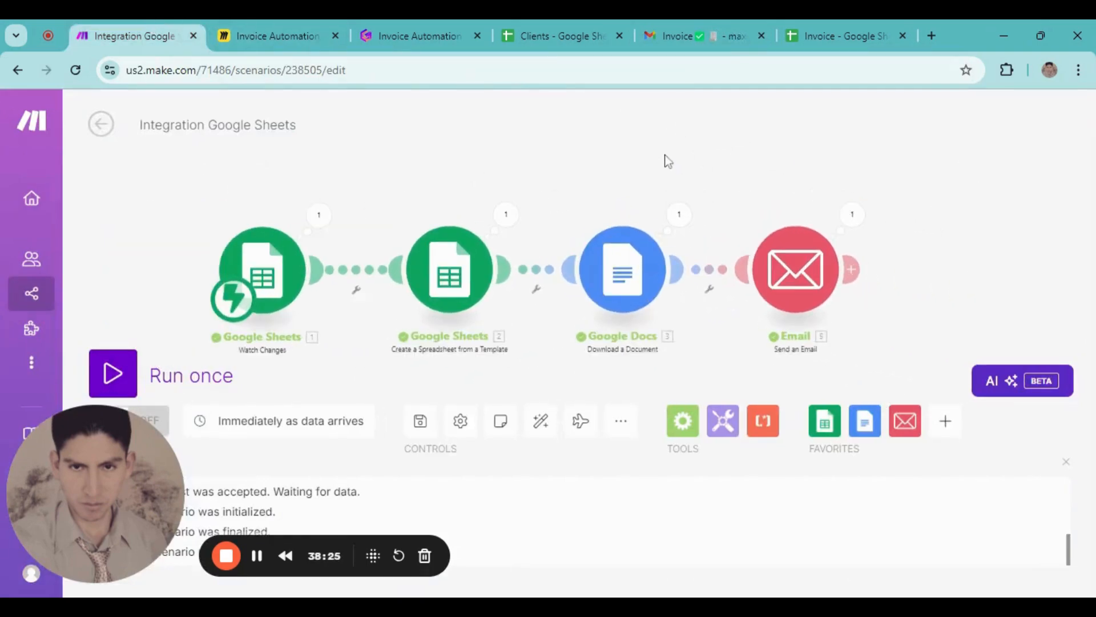
pyautogui.click(427, 25)
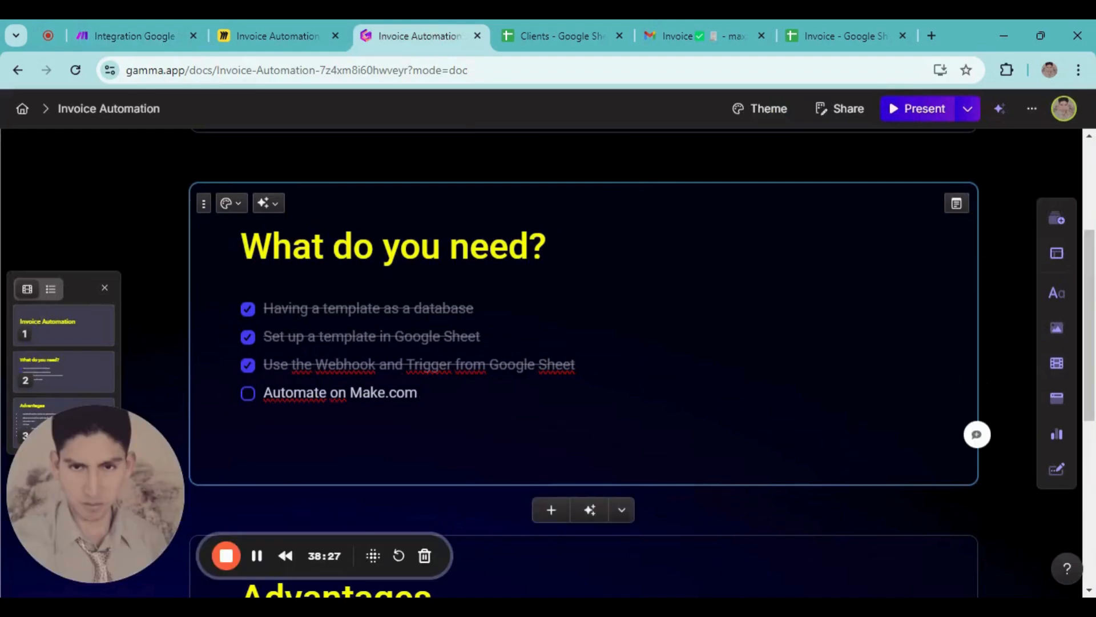